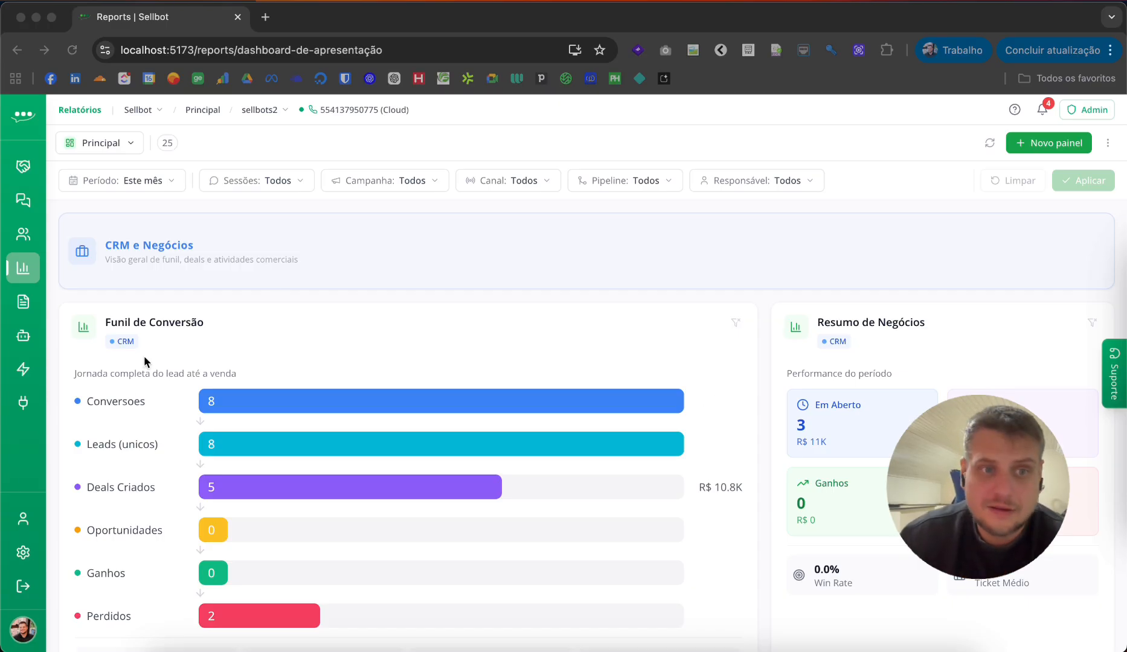
Review the Principal dashboard's conversion funnel, deal summary, weekly CRM analysis and deals timeline widgets
scroll(652, 477, down, 1)
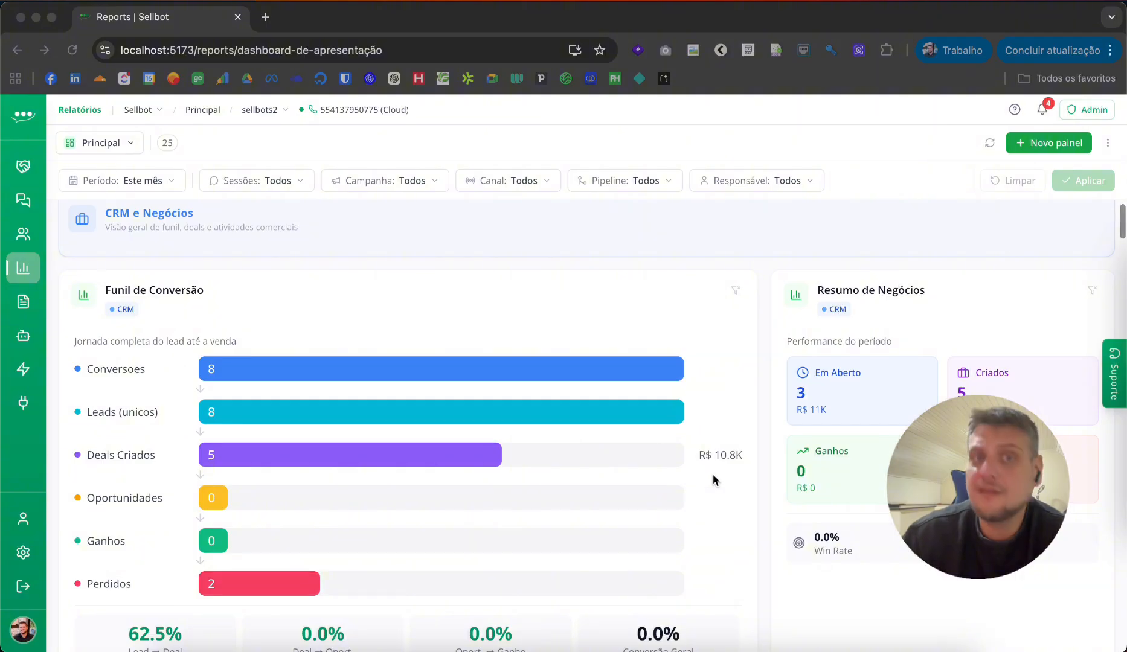
scroll(766, 485, down, 1)
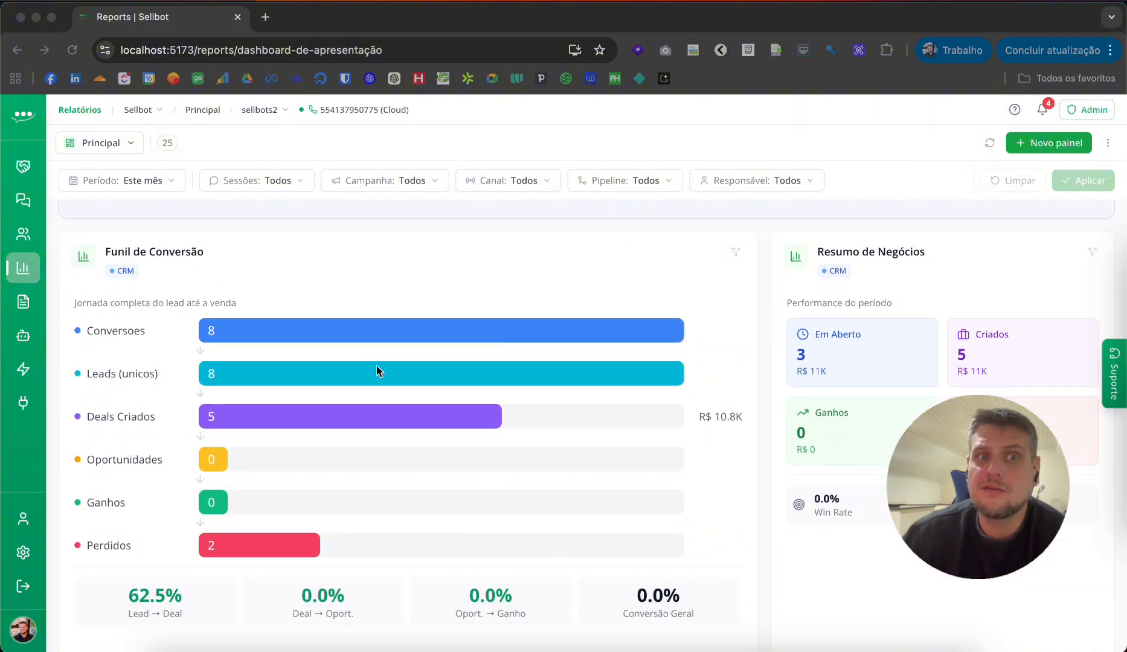
scroll(423, 370, down, 1)
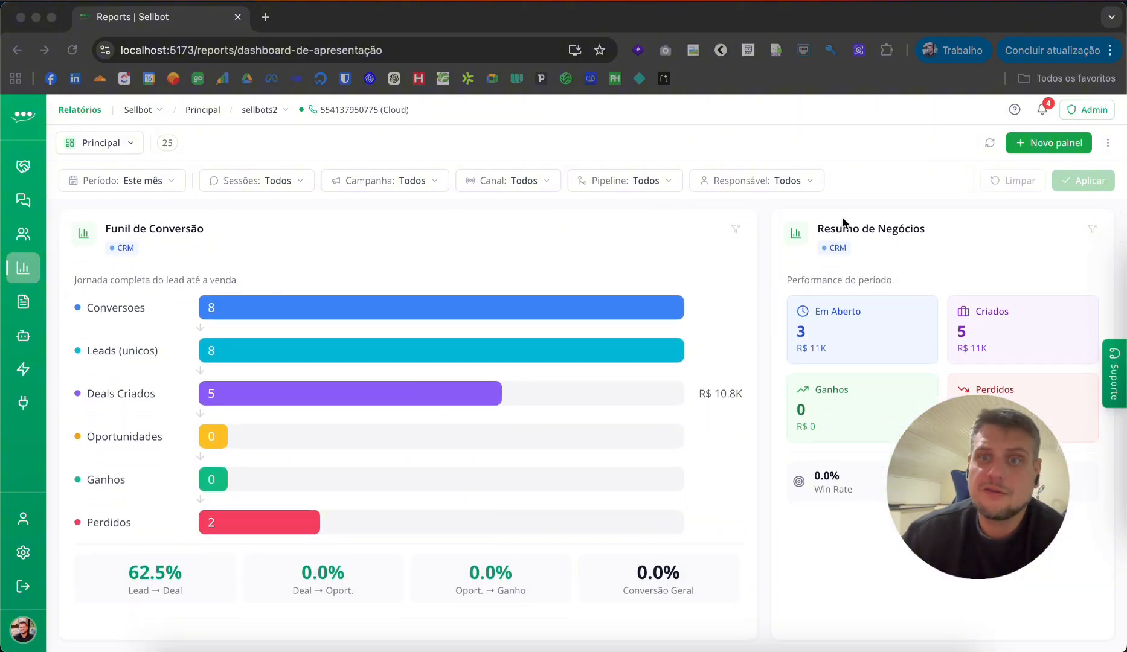
scroll(194, 349, down, 8)
scroll(194, 349, down, 15)
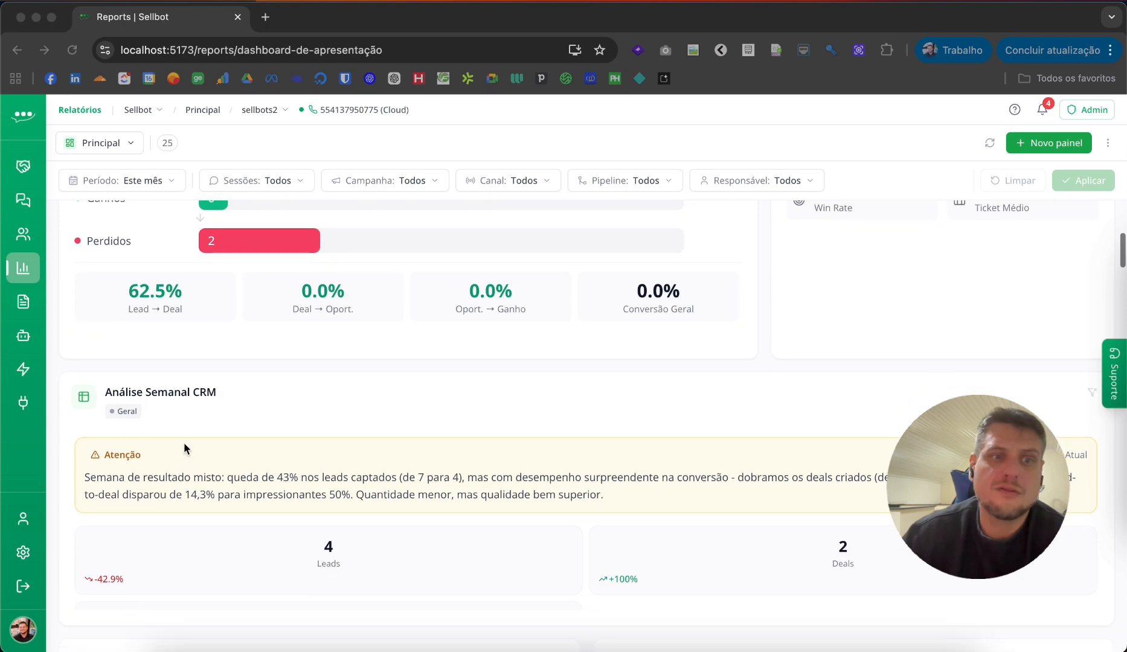
scroll(314, 319, up, 4)
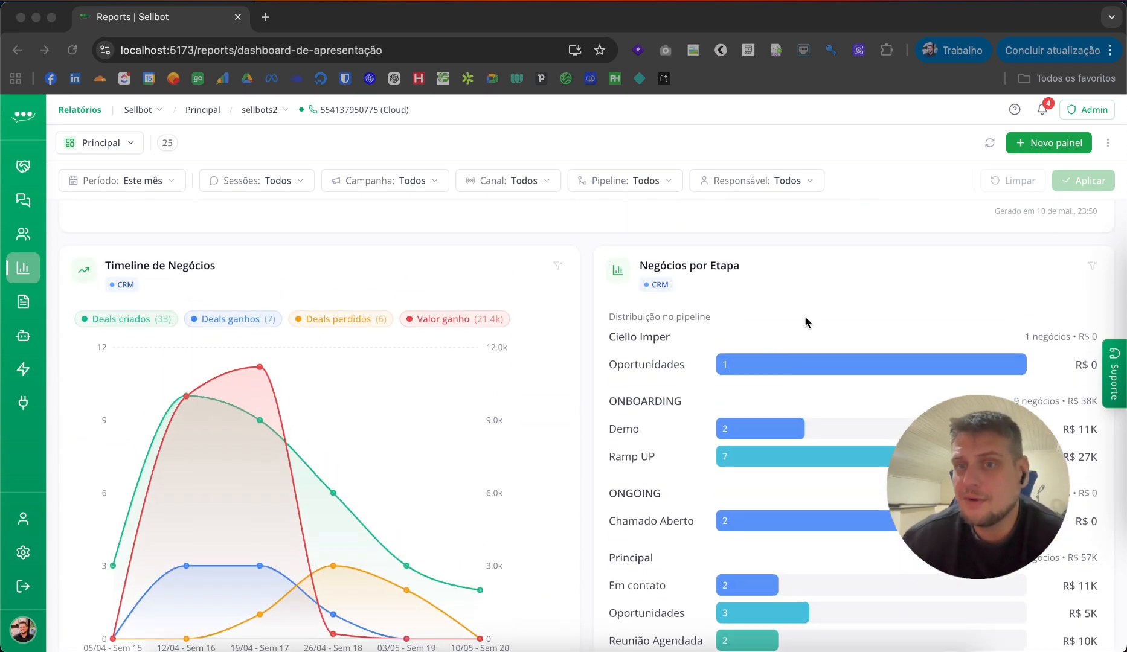
scroll(806, 322, up, 20)
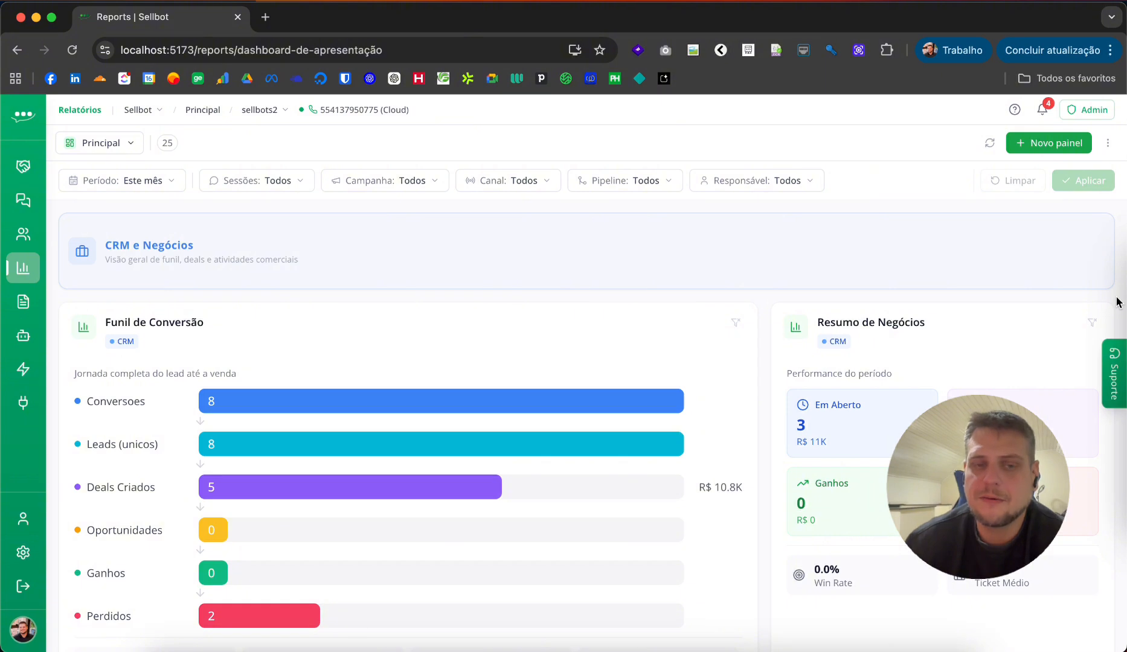
Switch the reports view from the Principal dashboard to the CRM dashboard
mouse_move(24, 302)
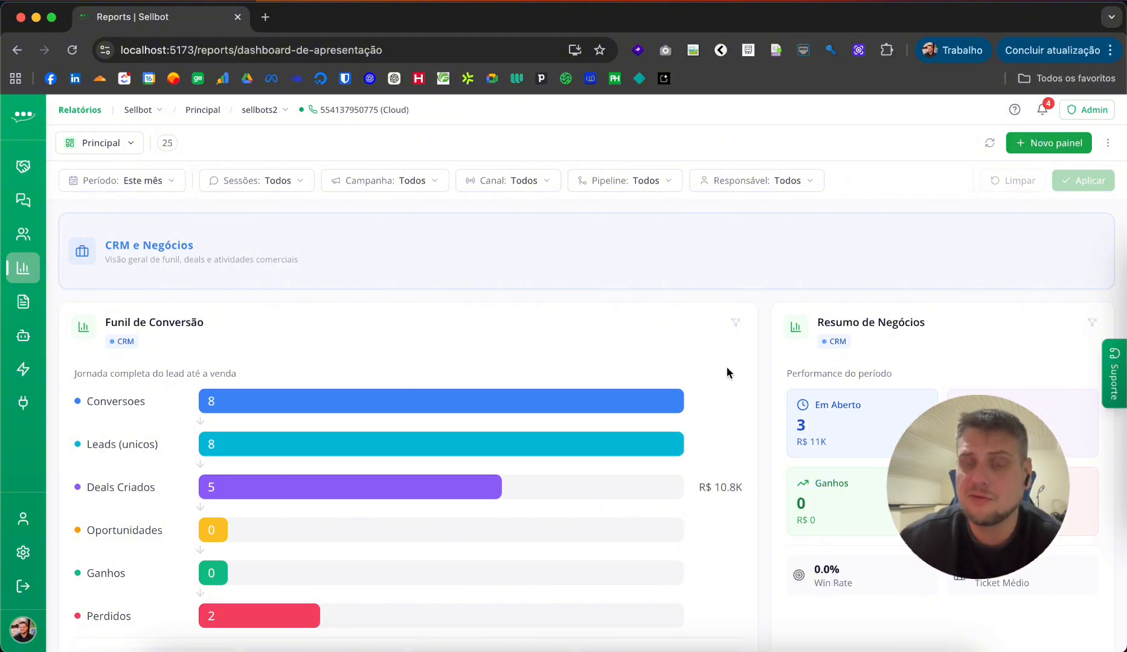
click(134, 149)
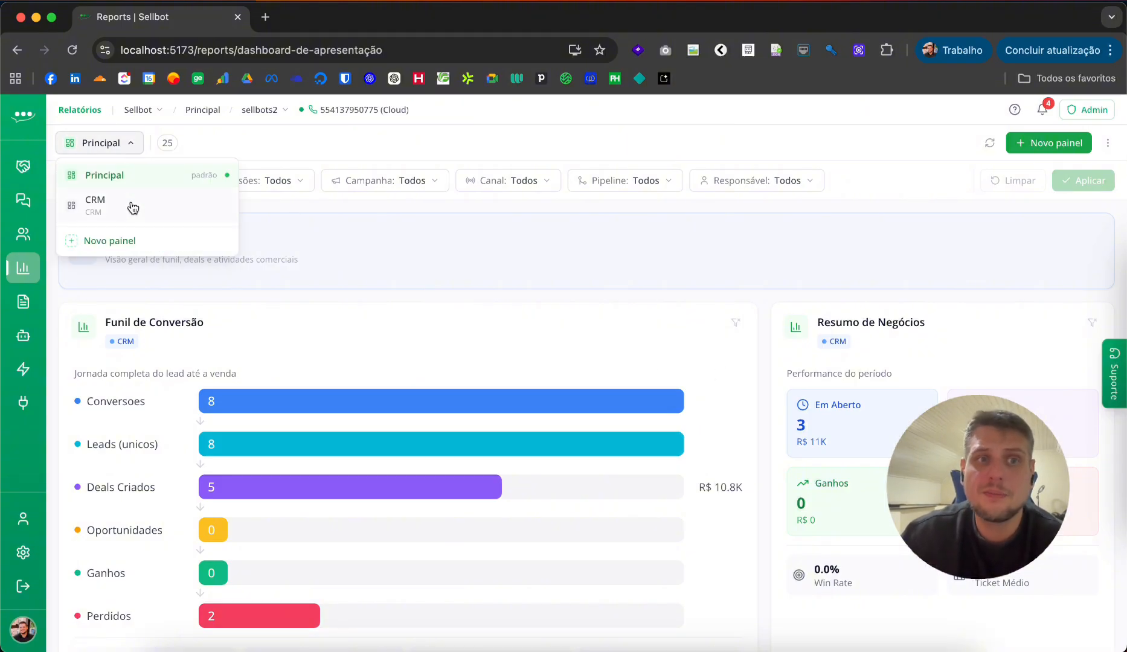
click(133, 208)
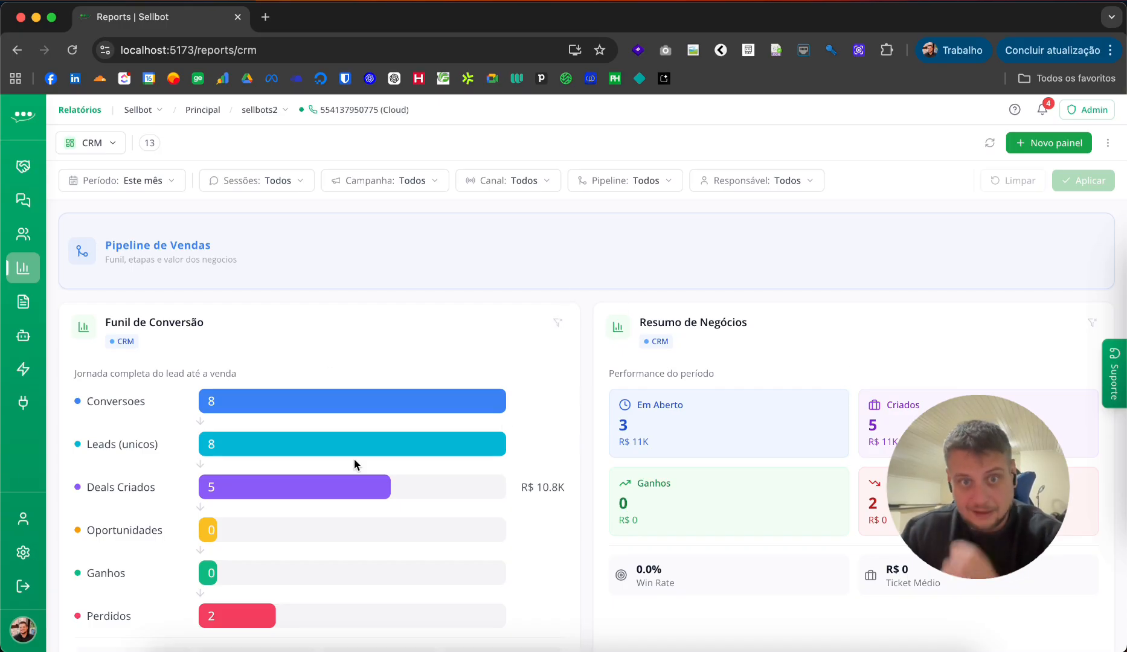
Examine the Funil de Conversão and Resumo de Negócios widgets in the CRM dashboard's Pipeline de Vendas section
scroll(574, 395, down, 2)
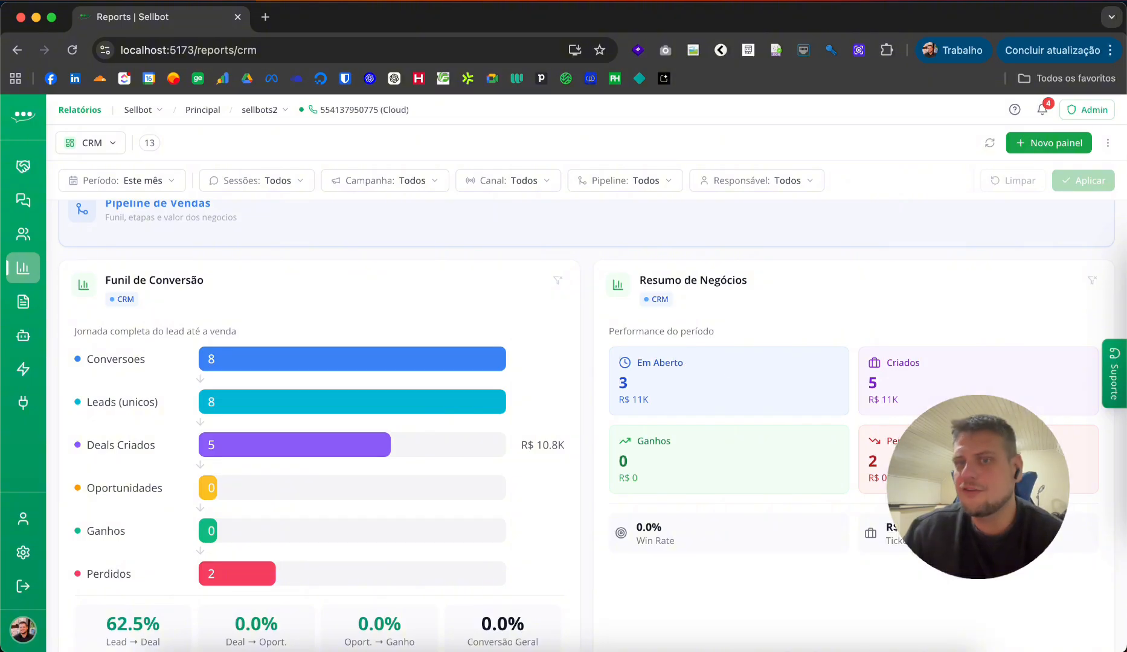
scroll(785, 343, down, 1)
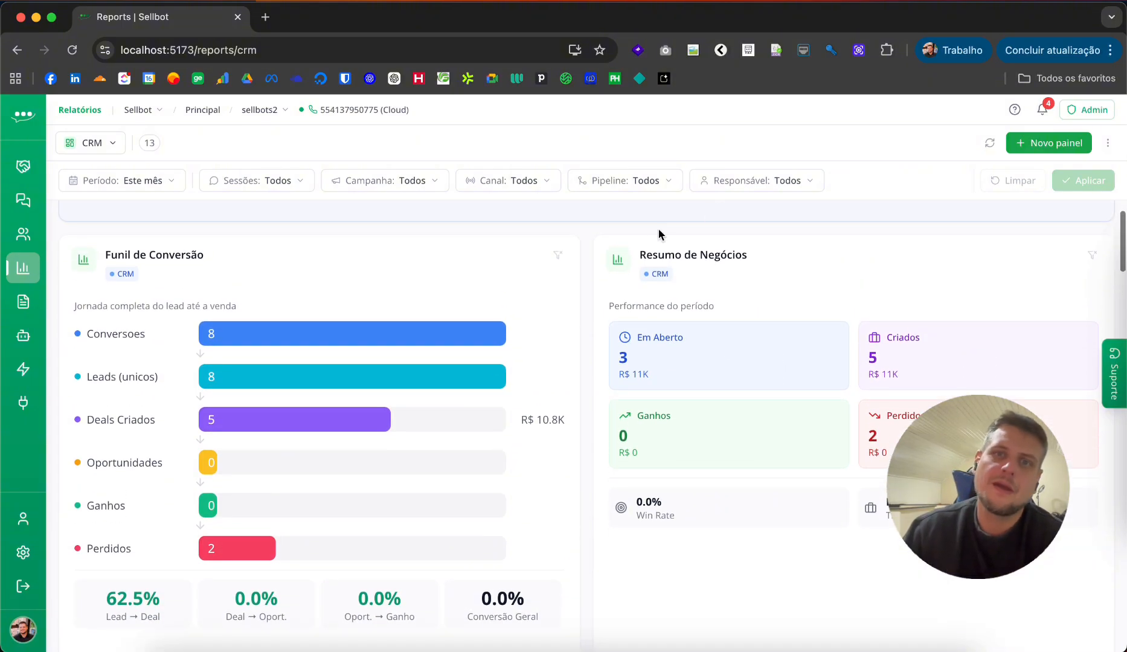
drag(632, 254, 783, 259)
click(776, 262)
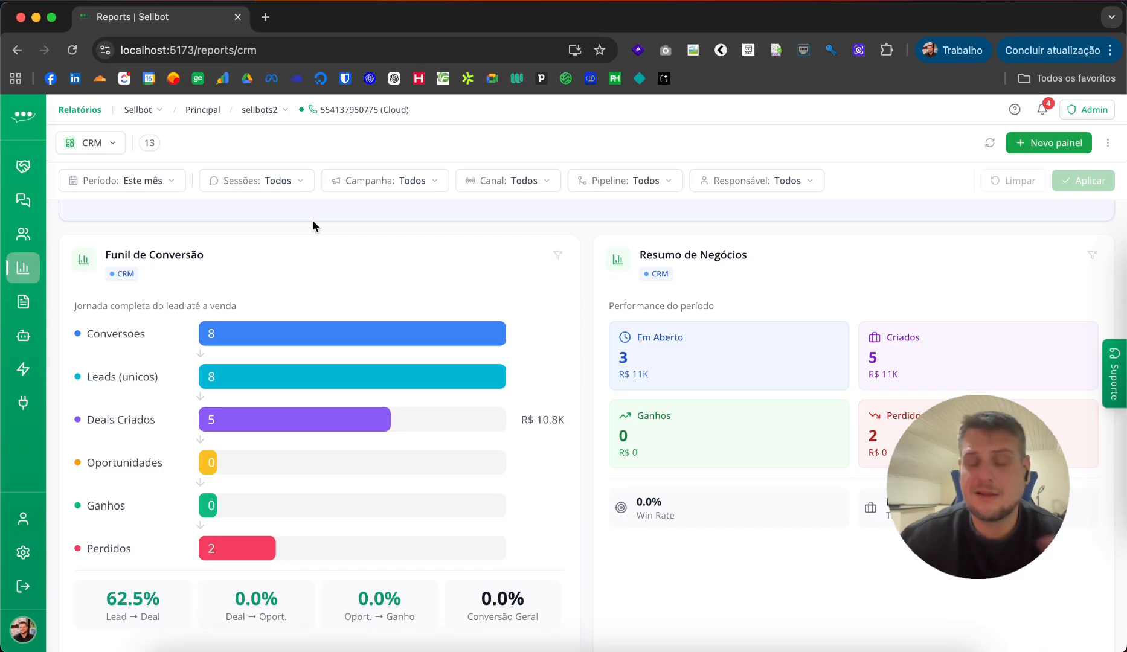
scroll(453, 363, down, 1)
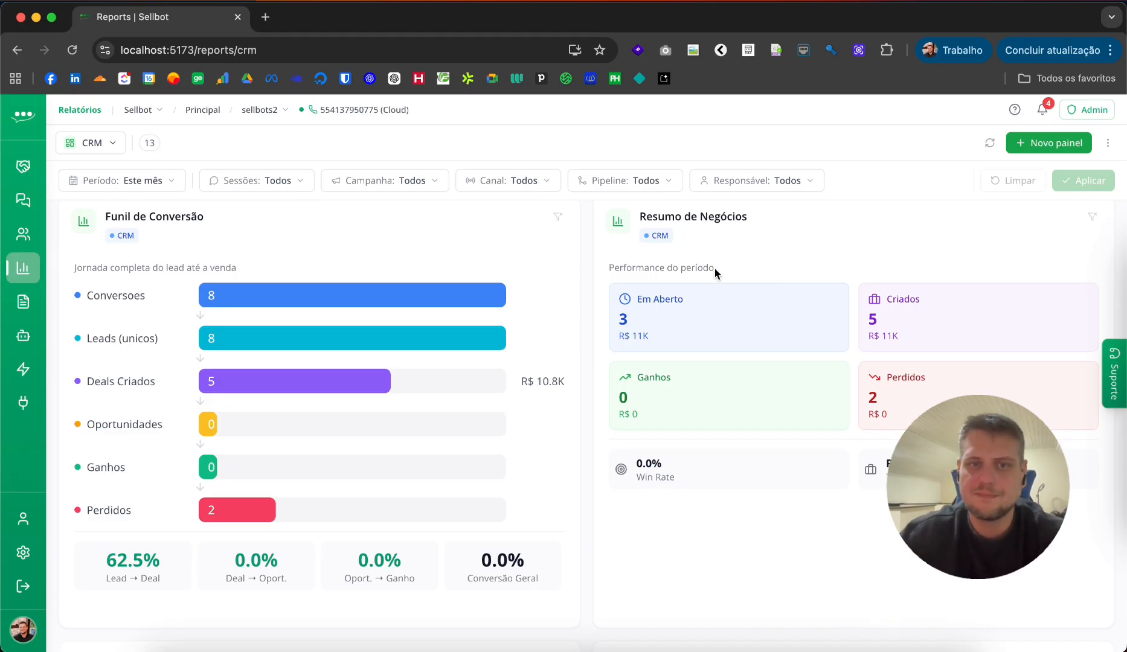
scroll(444, 328, up, 1)
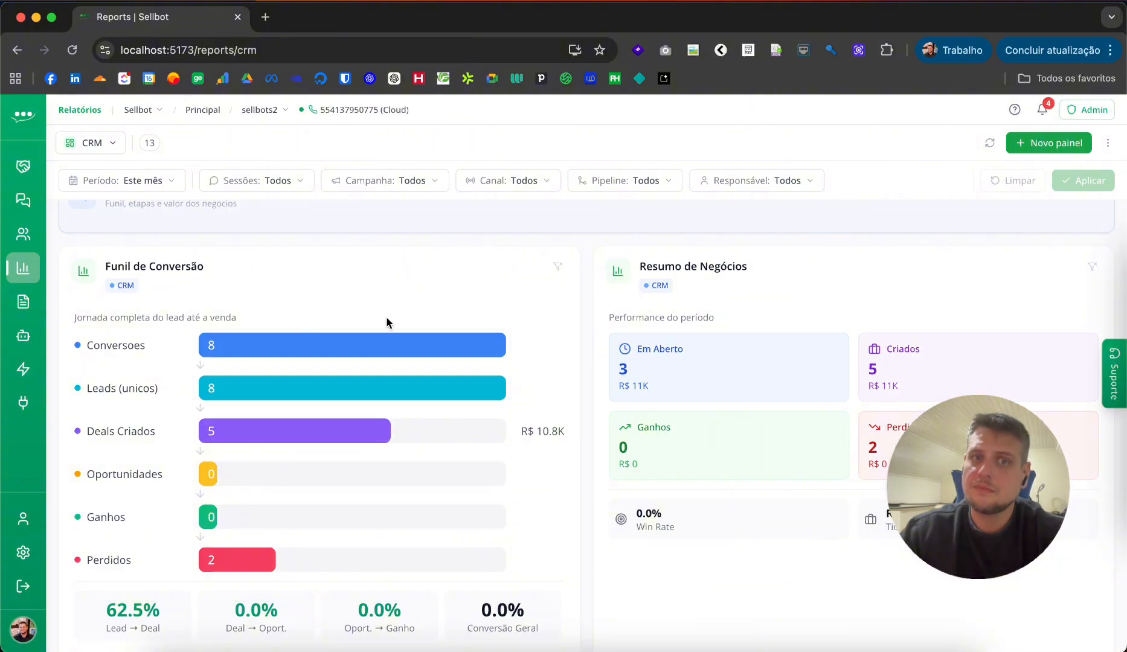
Inspect the weekly data points of the Timeline de Negócios chart on the CRM dashboard
scroll(725, 358, down, 5)
scroll(465, 330, down, 2)
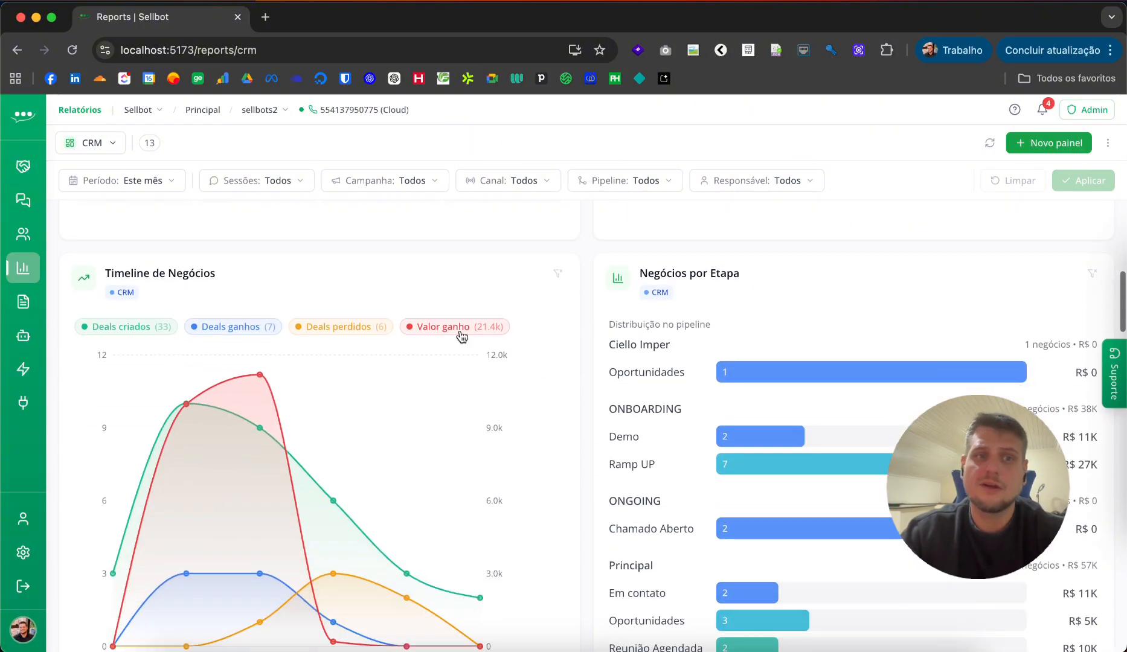
scroll(472, 483, down, 1)
scroll(471, 482, up, 1)
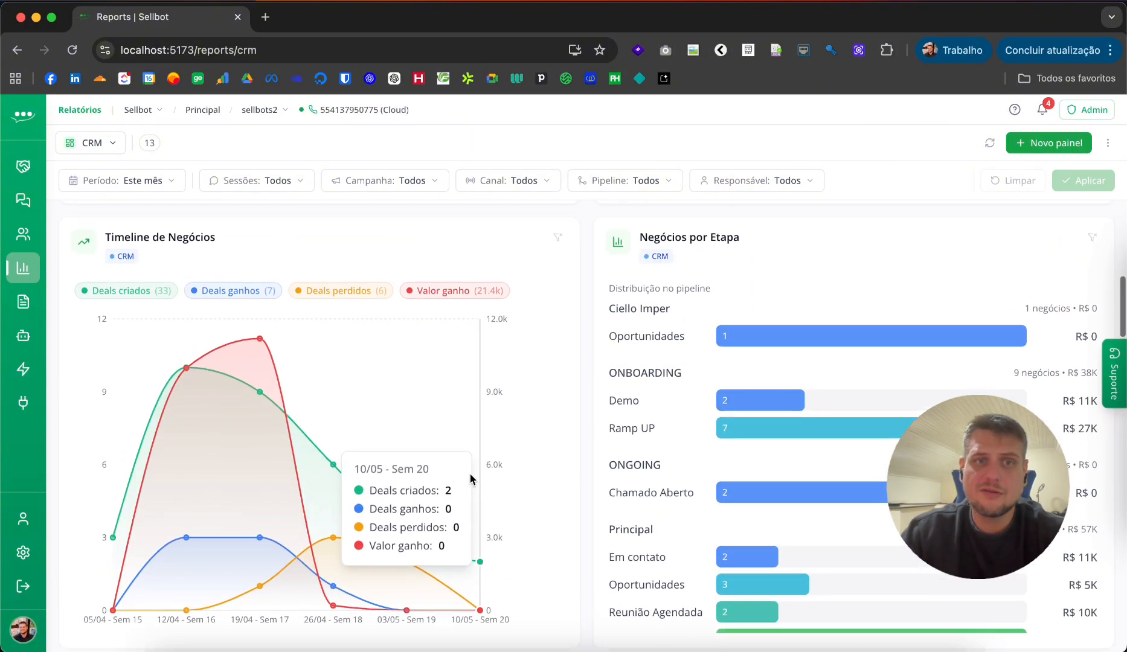
mouse_move(189, 335)
scroll(189, 334, down, 1)
scroll(189, 334, up, 1)
scroll(189, 335, up, 1)
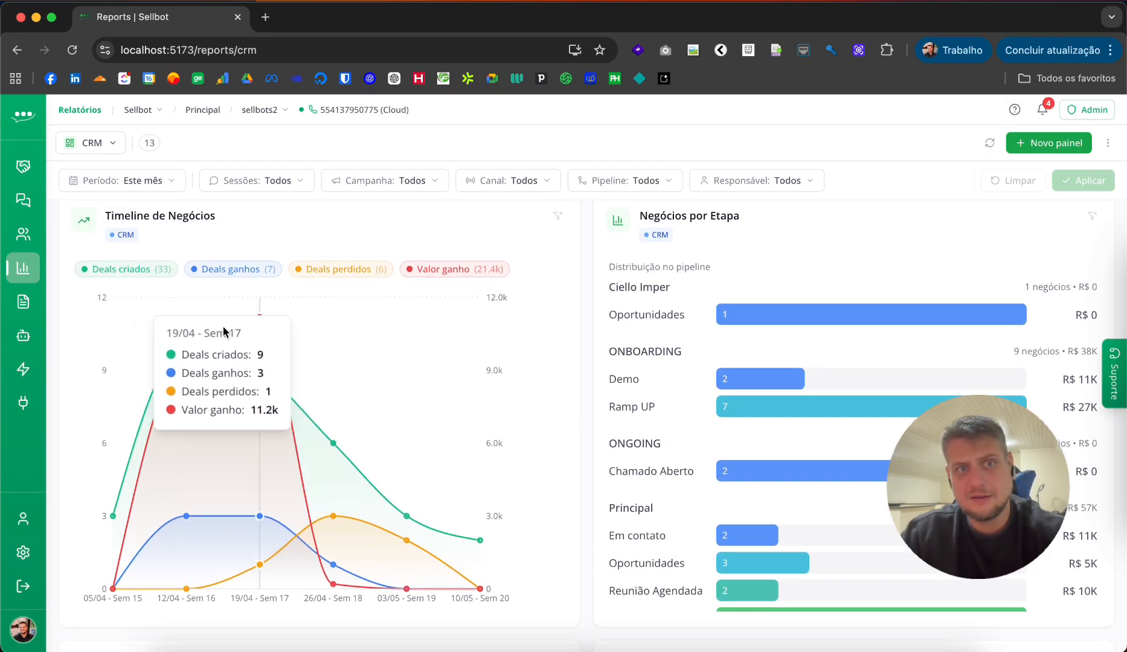
Limit the Timeline de Negócios chart to Deals criados and Deals ganhos, hiding Deals perdidos and Valor ganho
click(245, 272)
click(347, 272)
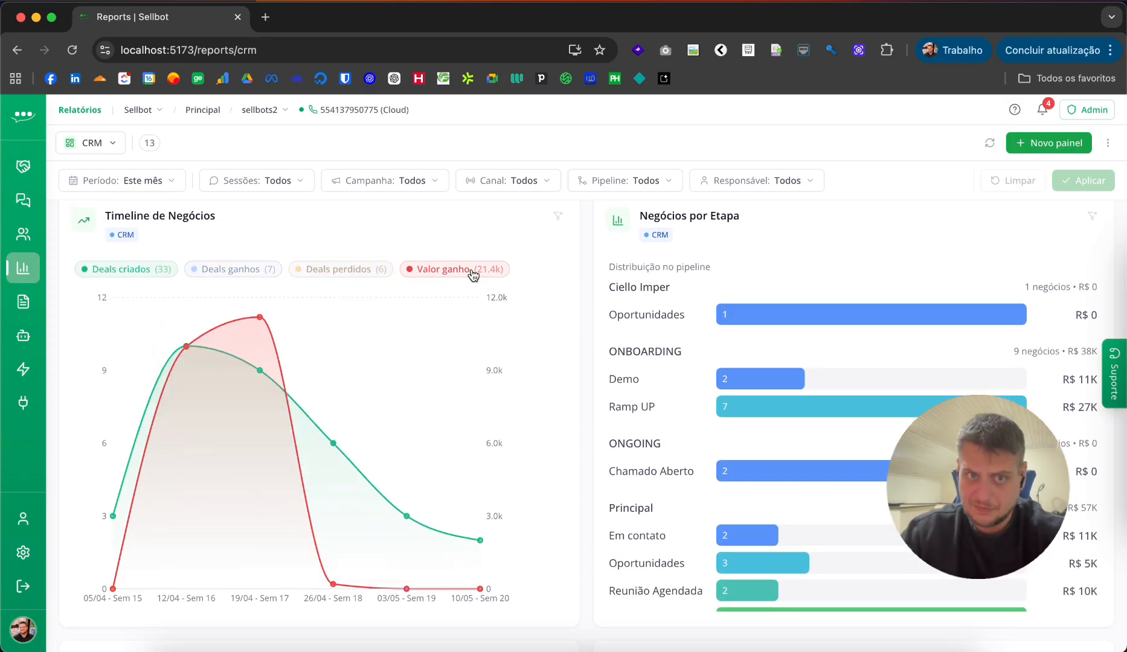
click(473, 272)
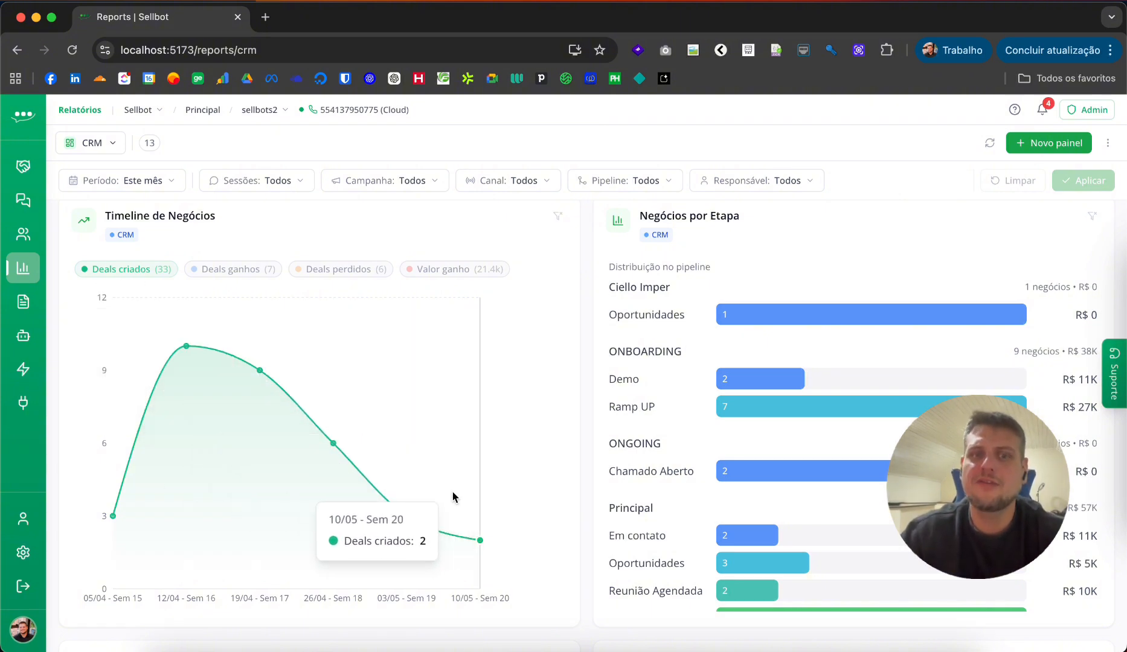
click(284, 270)
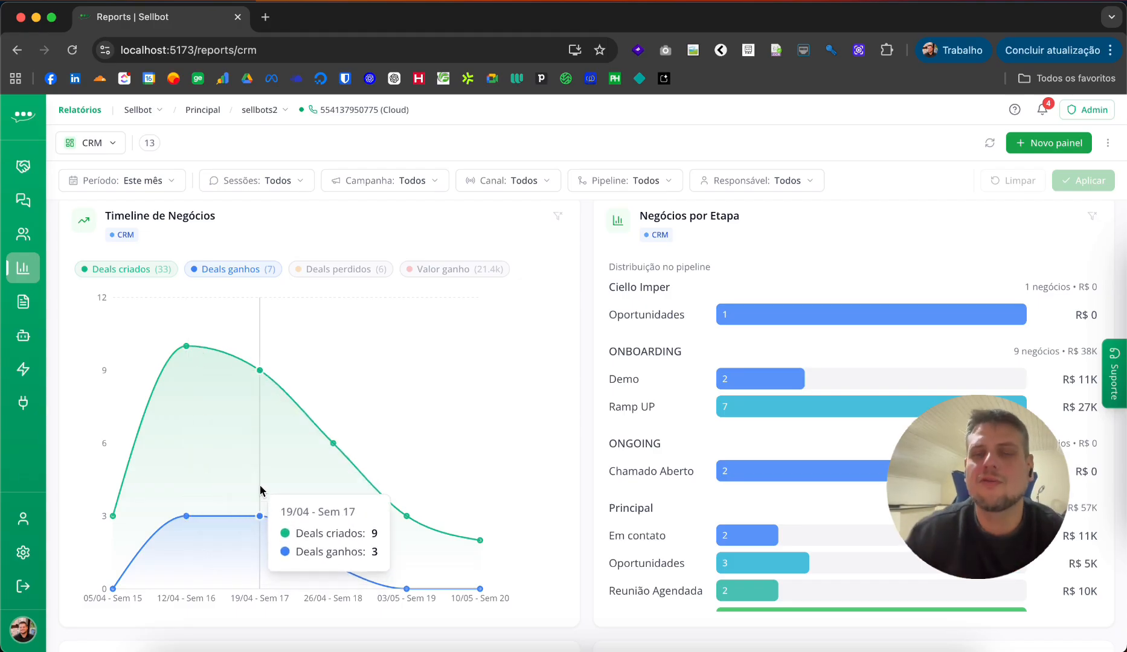
Examine the pipeline distribution in Negócios por Etapa, plus the Negócios por Usuário ranking and Atividades CRM
scroll(284, 477, down, 3)
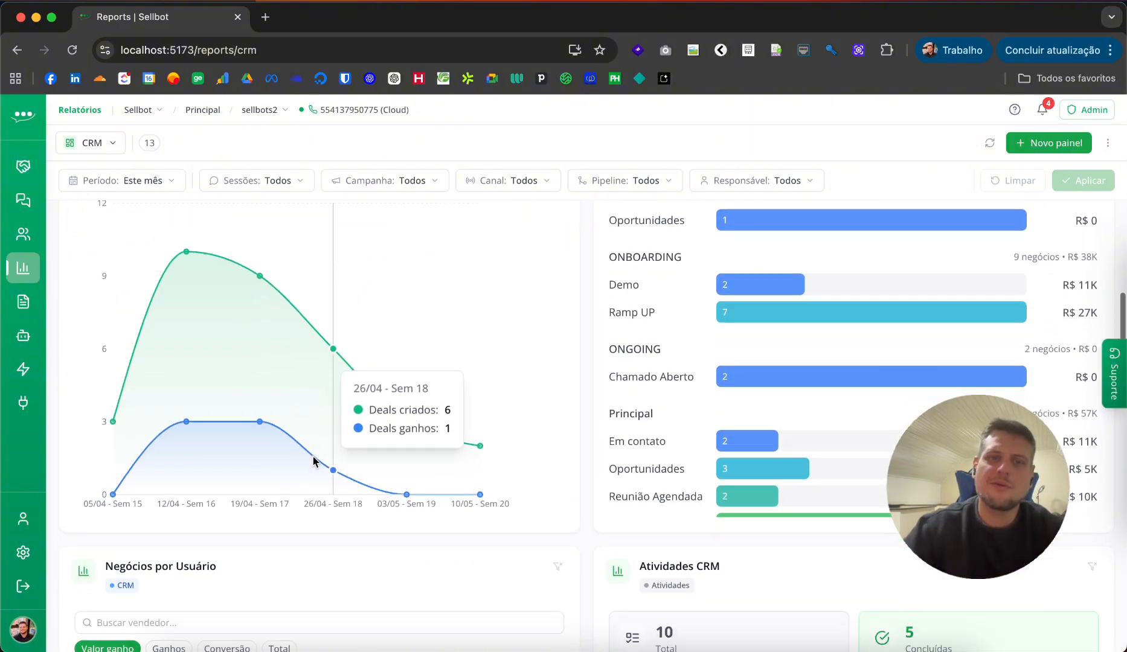
scroll(317, 462, up, 3)
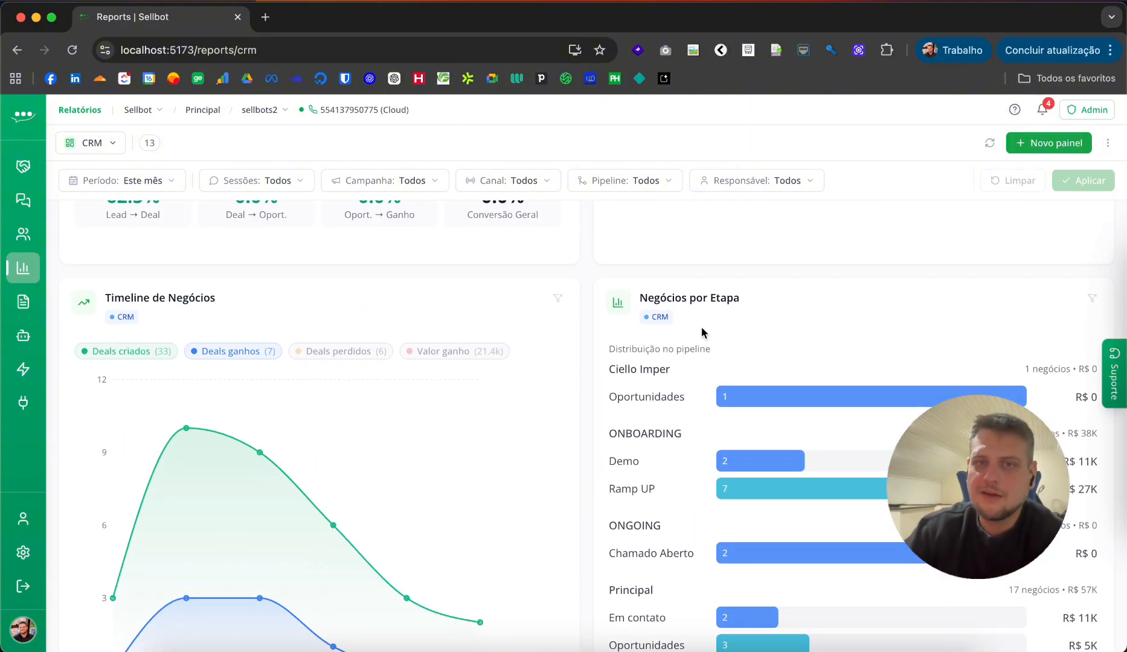
scroll(650, 296, down, 3)
scroll(637, 370, down, 1)
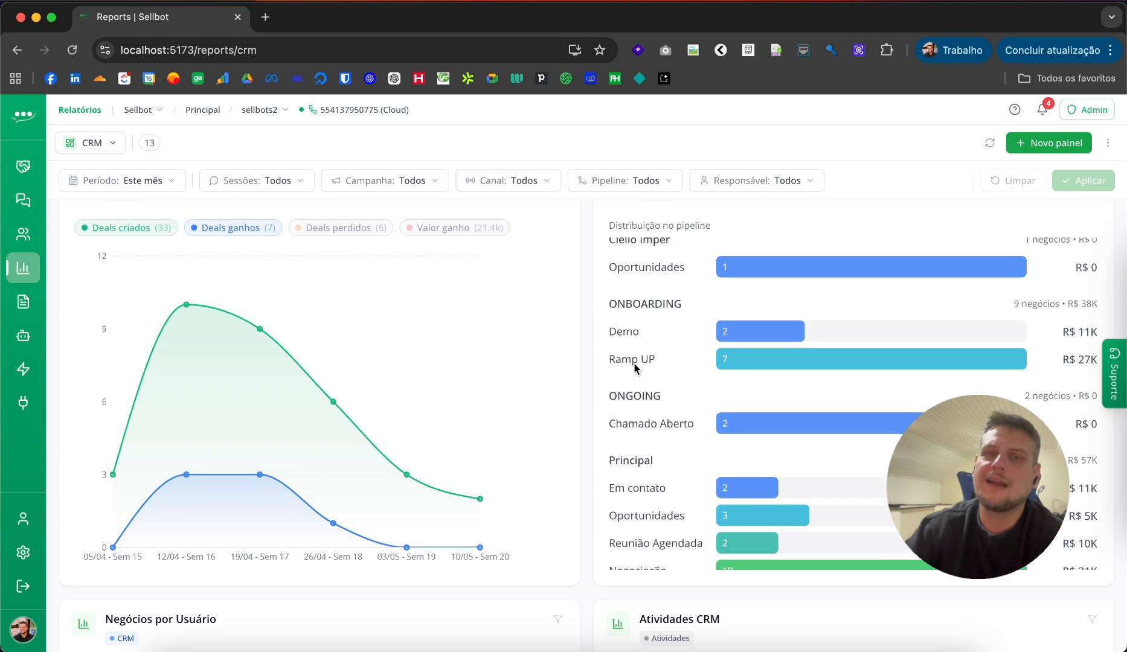
scroll(682, 391, up, 1)
scroll(712, 415, up, 2)
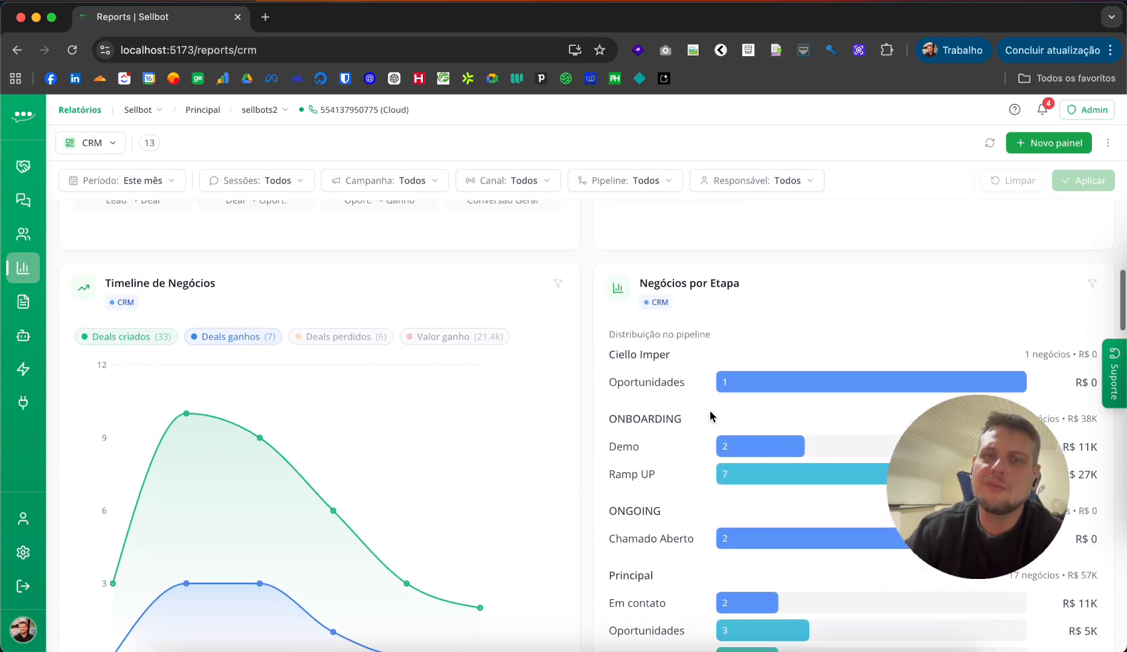
scroll(713, 415, down, 3)
scroll(711, 415, down, 6)
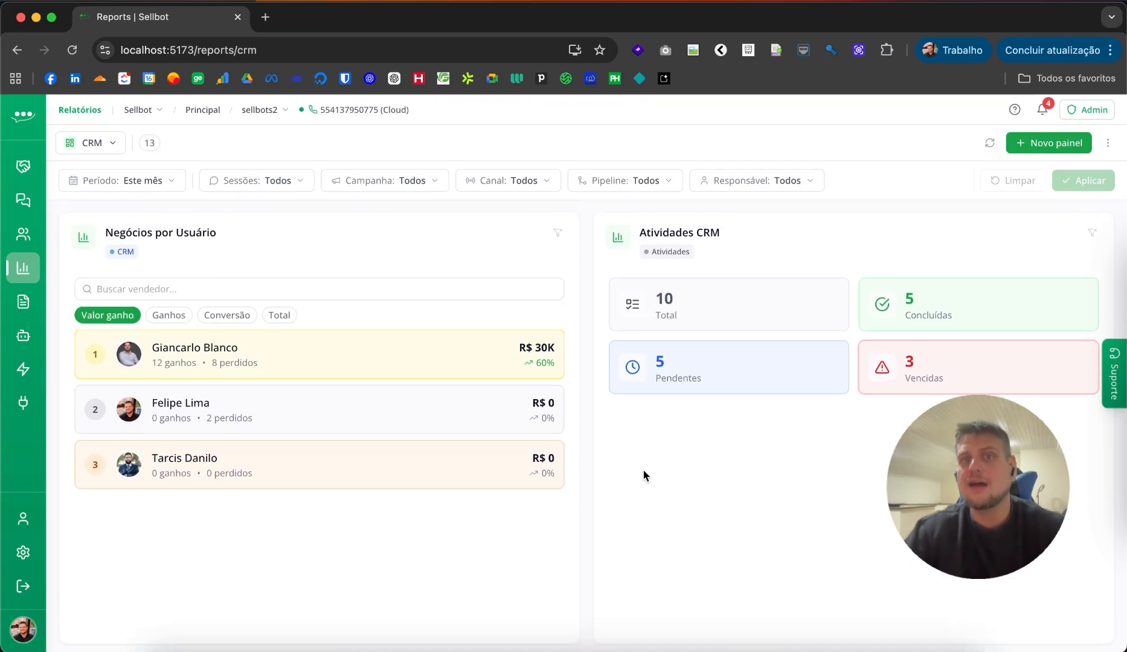
Examine the Totais de Atividades cards in the Atividades e Reuniões section, highlighting the Total criadas figures
scroll(816, 347, down, 1)
scroll(829, 358, down, 10)
scroll(829, 358, up, 3)
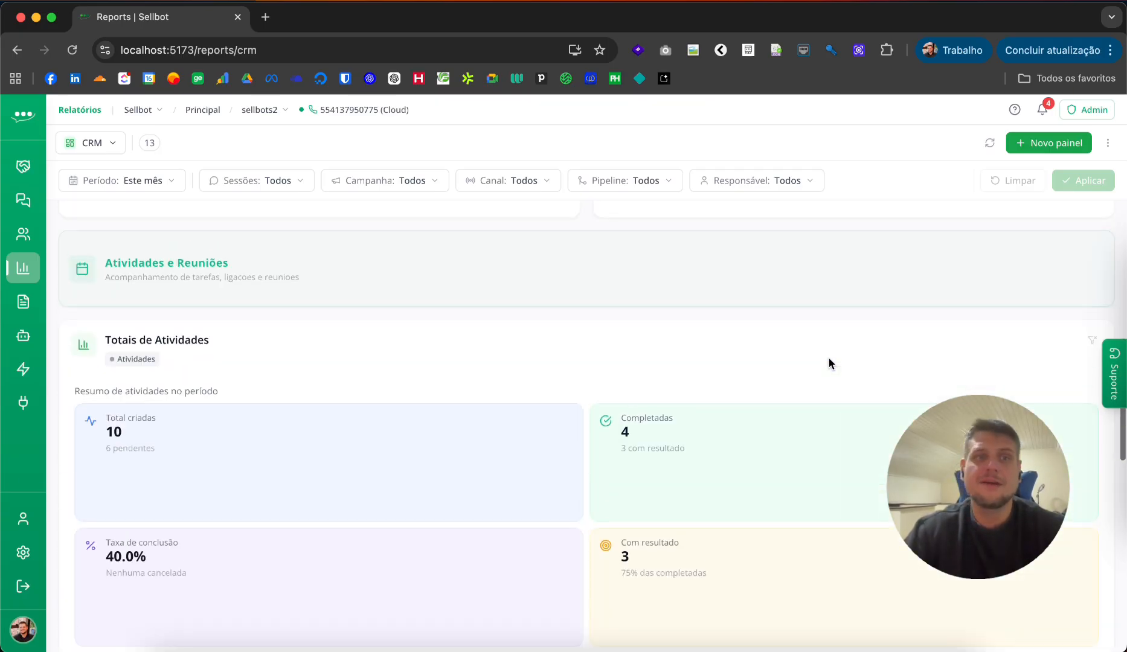
scroll(245, 432, down, 5)
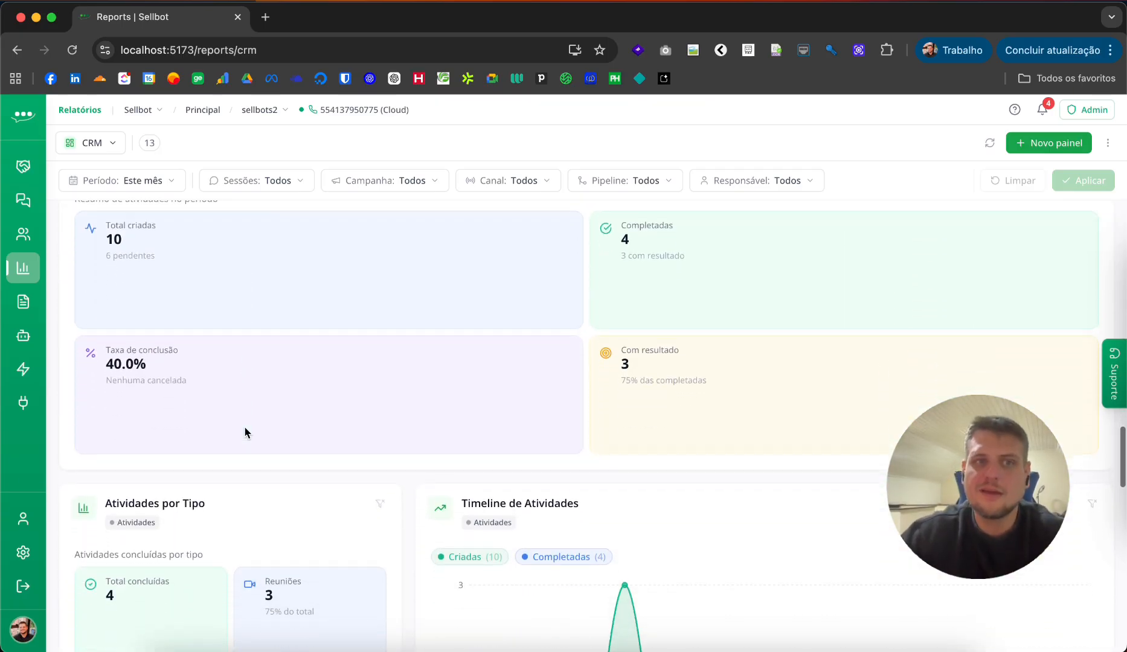
scroll(259, 282, up, 3)
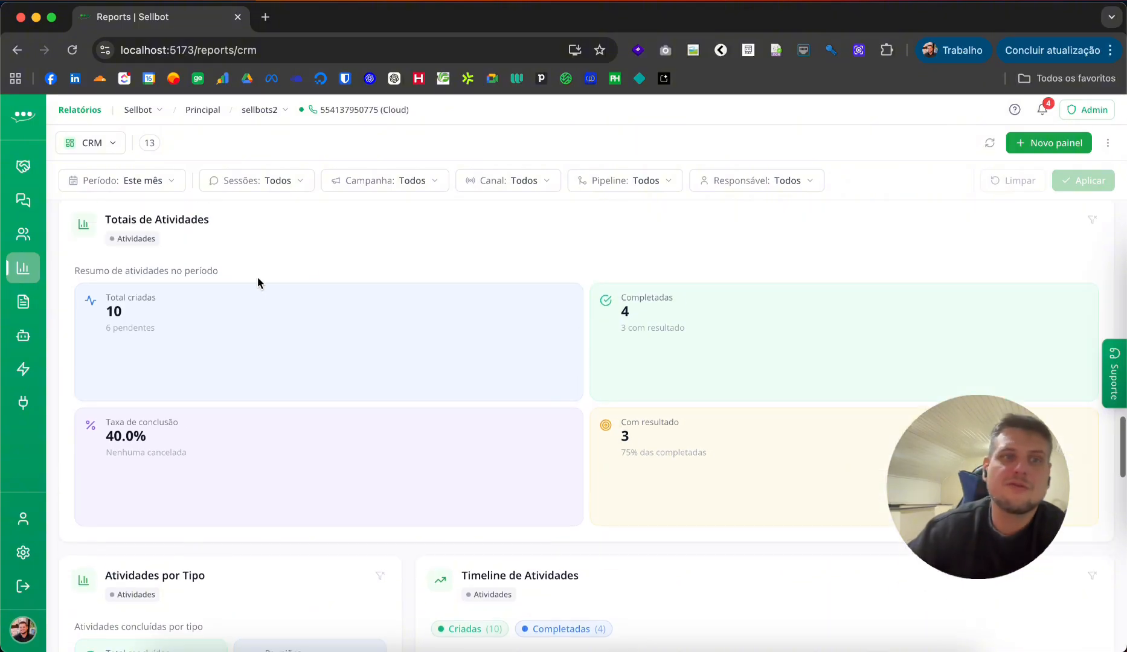
drag(117, 290, 247, 334)
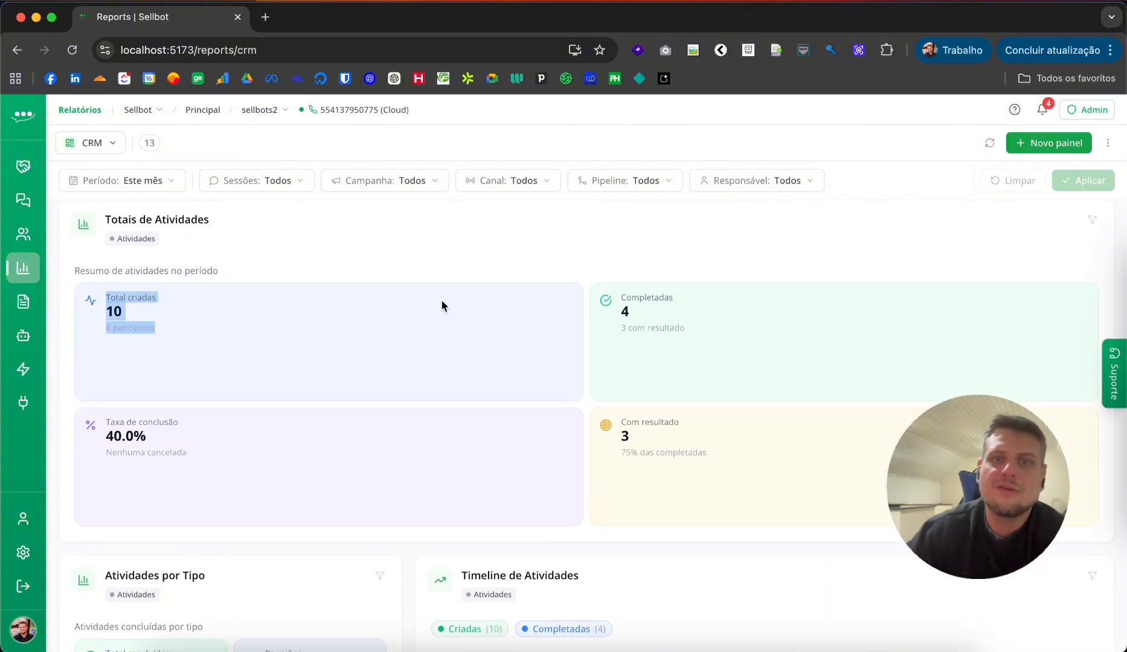
click(442, 302)
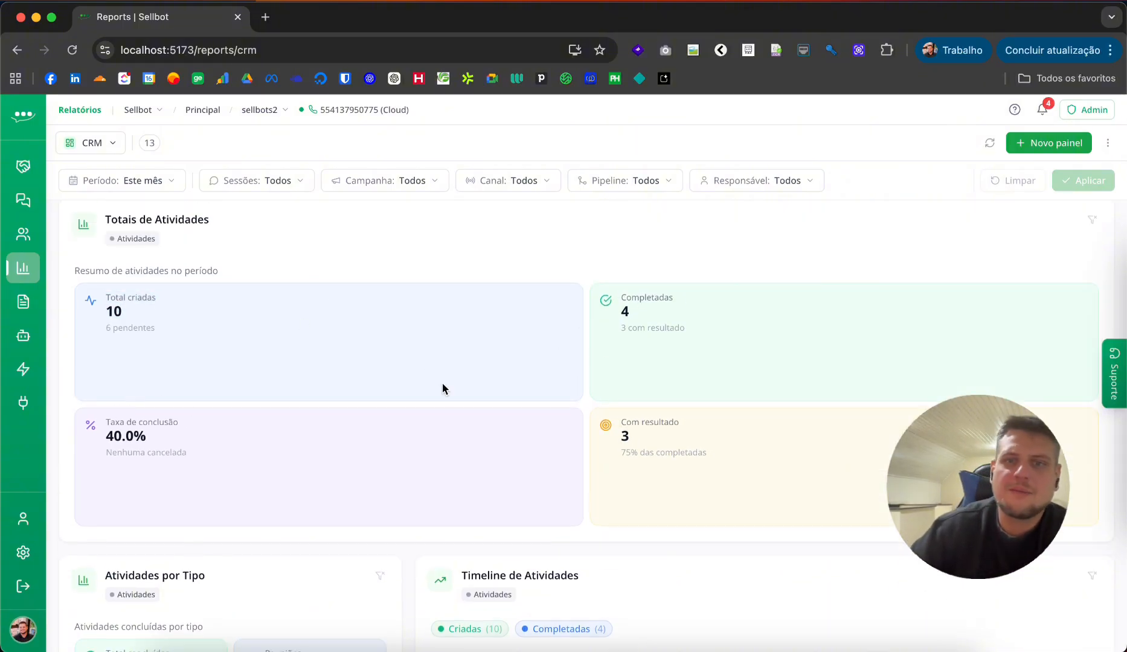
Review the activity type and timeline widgets, the Resumo de Reuniões and Movimentações summaries, and the Fechamento e Perdas section
scroll(631, 373, down, 7)
scroll(631, 370, up, 1)
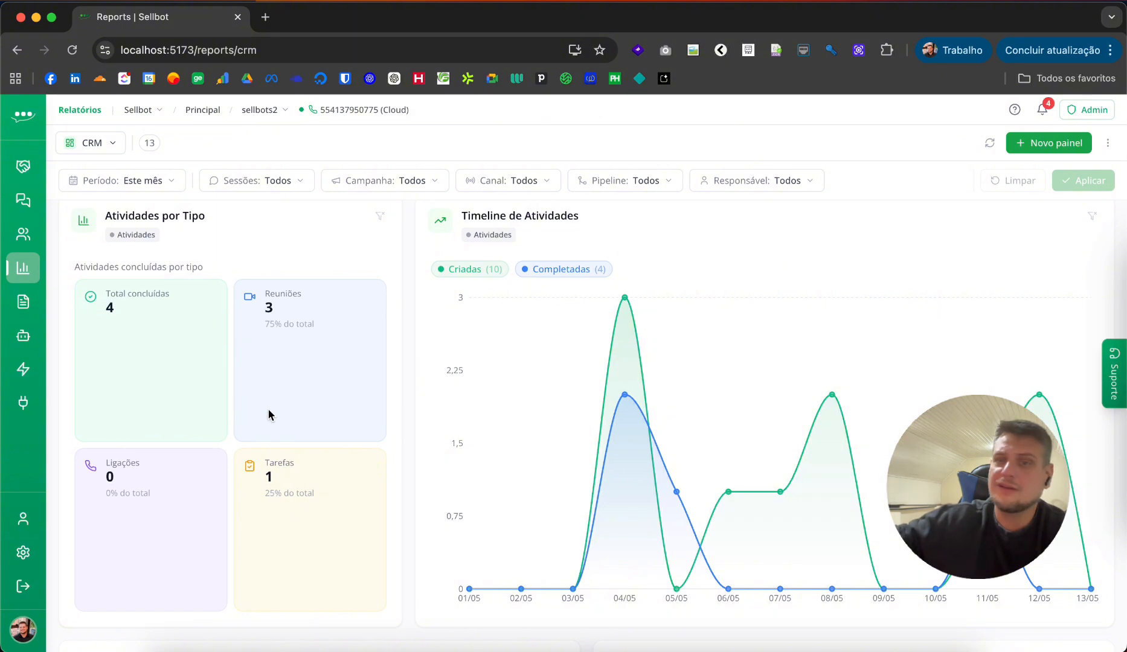
scroll(268, 415, down, 7)
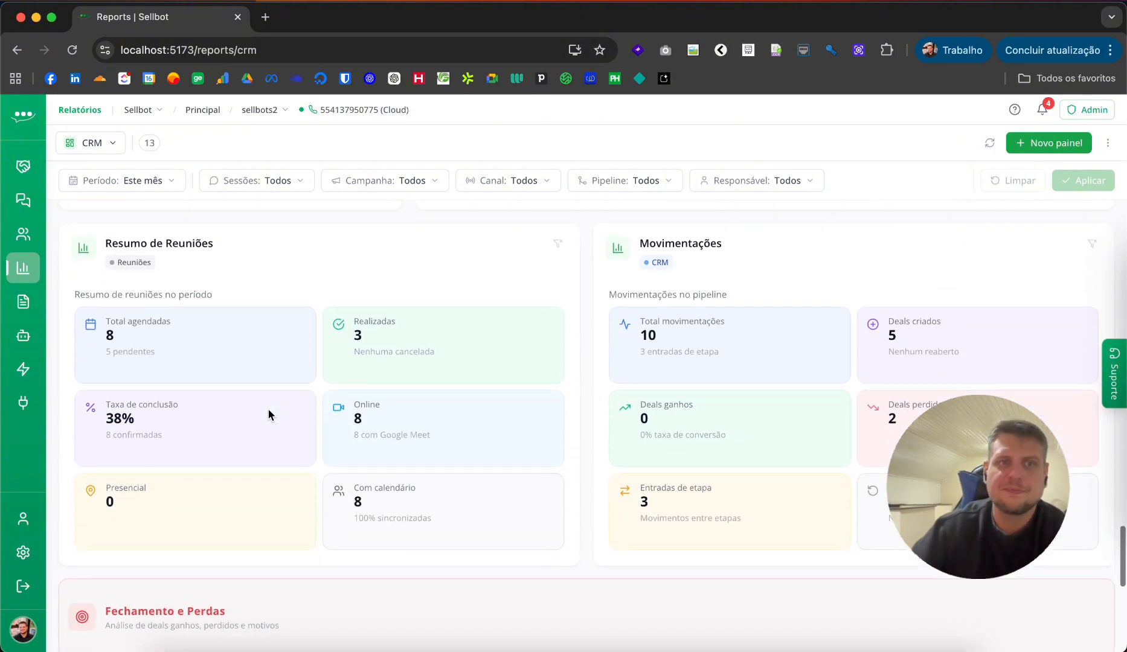
double_click(123, 225)
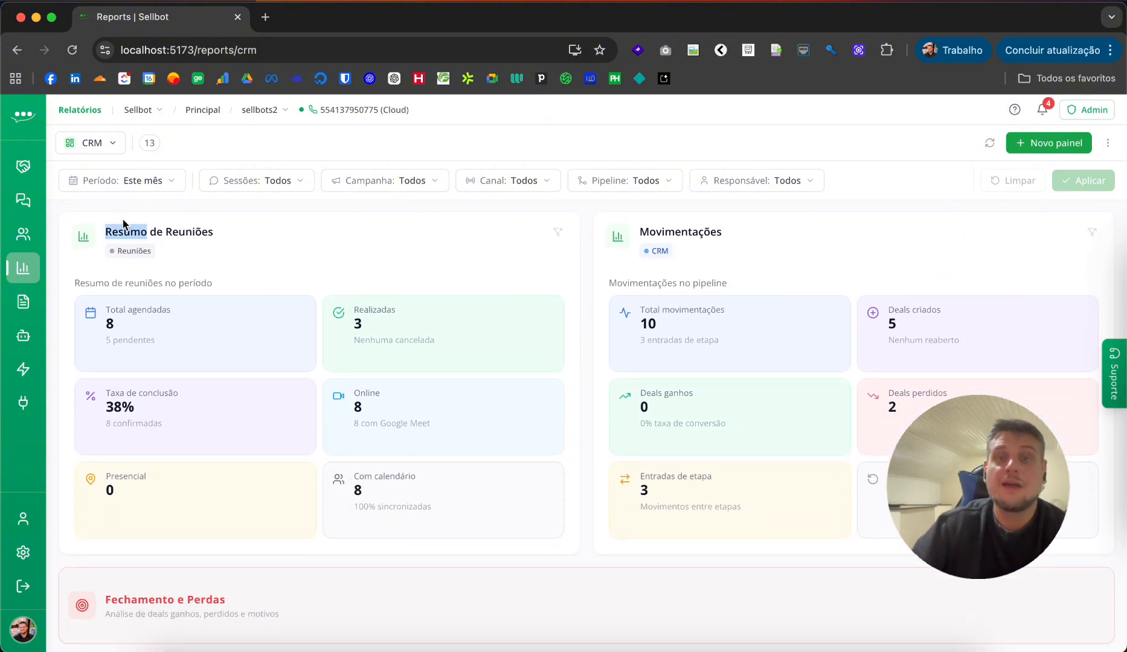
click(302, 228)
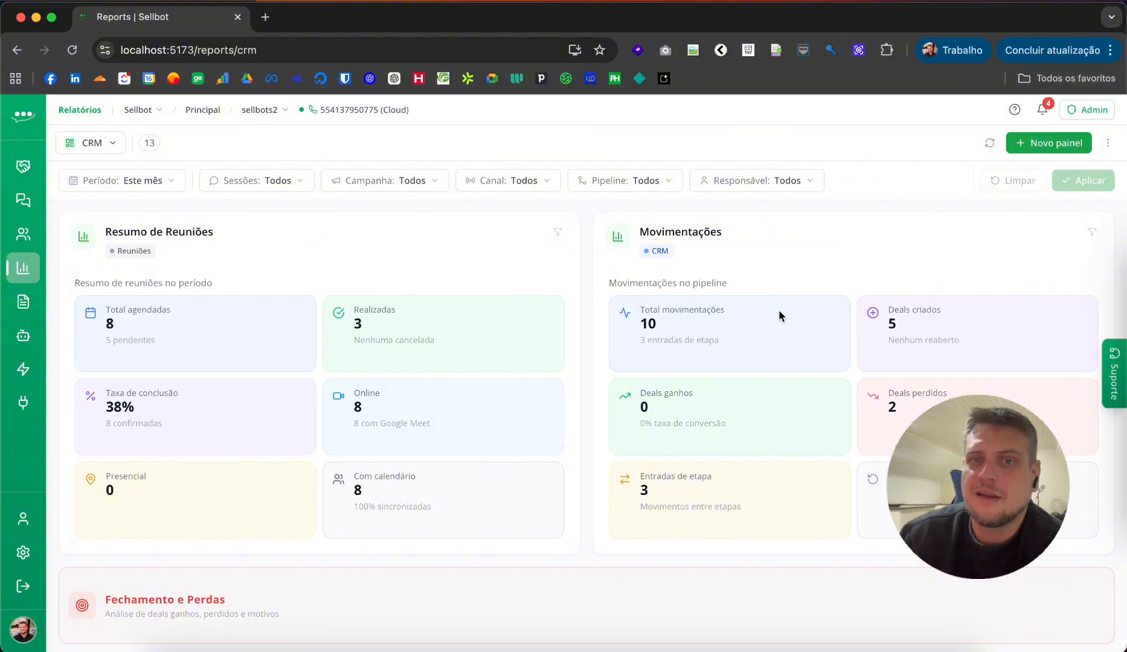
scroll(735, 342, down, 6)
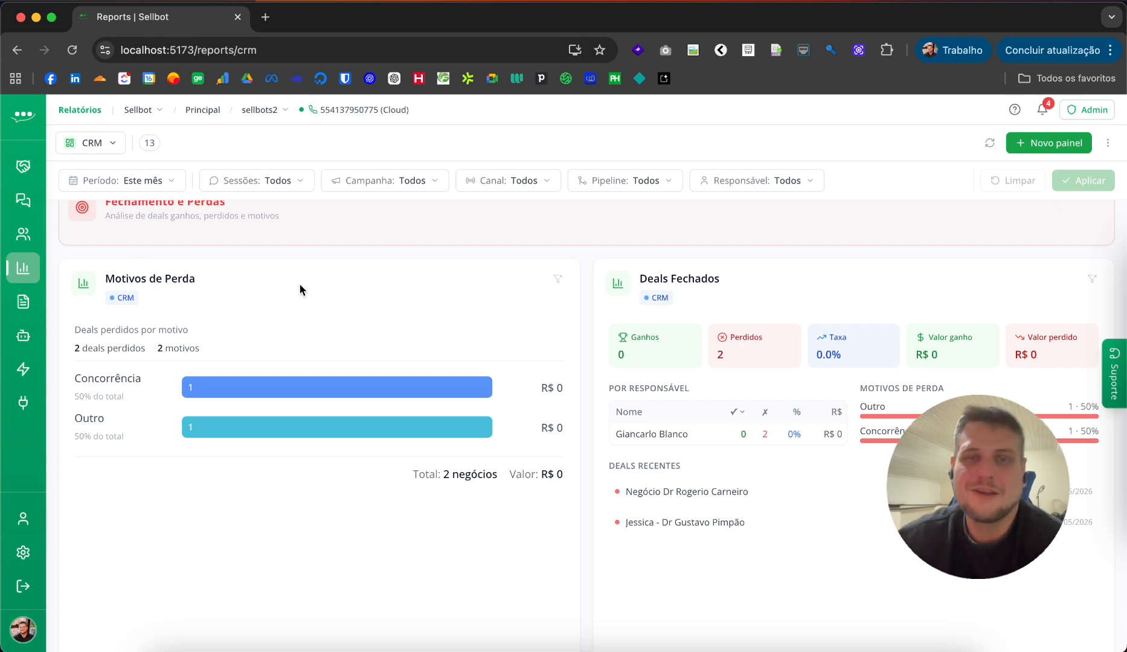
Examine the Motivos de Perda and Deals Fechados widgets, highlighting the Valor perdido card
scroll(456, 279, down, 2)
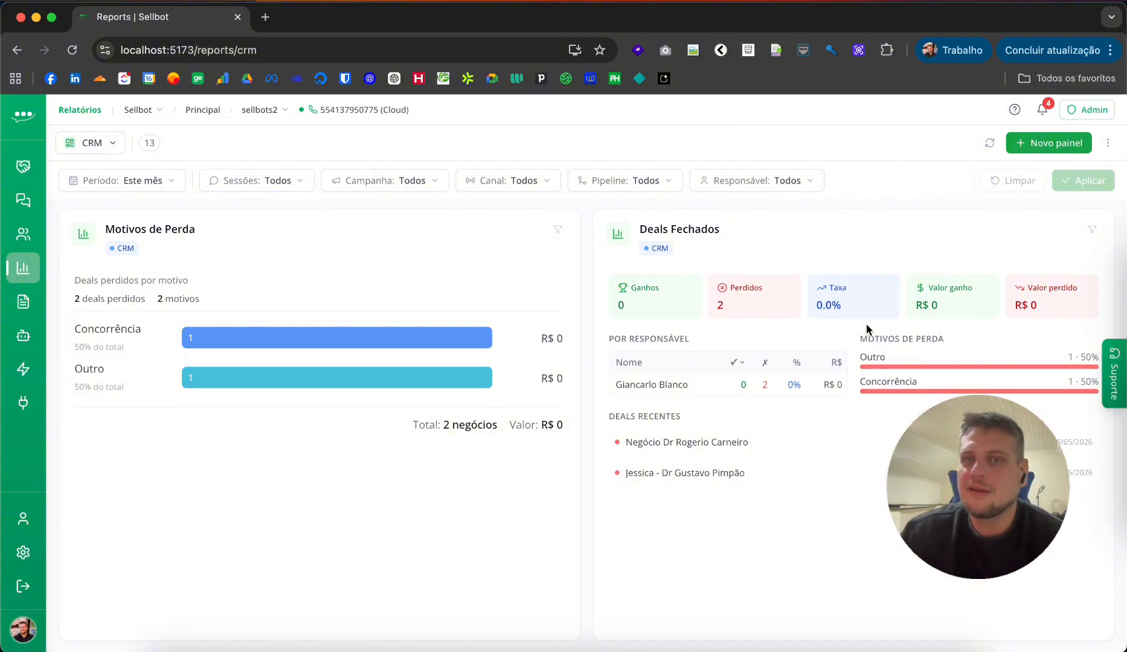
scroll(707, 410, down, 1)
scroll(676, 390, up, 1)
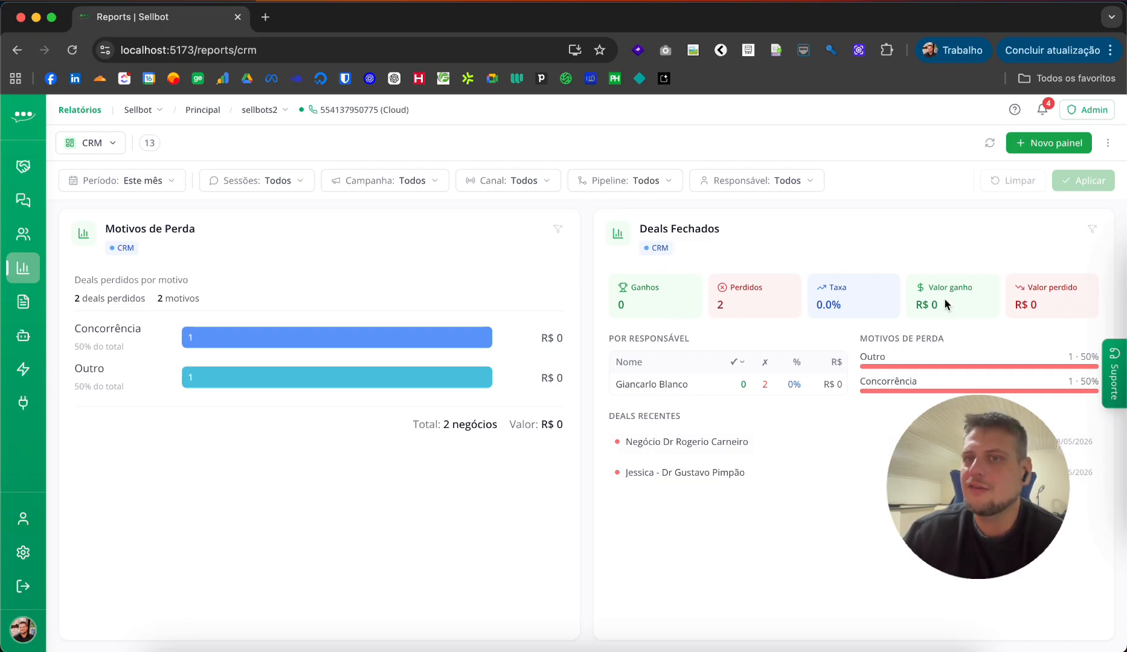
drag(1004, 278, 1074, 303)
click(734, 254)
Filter the CRM dashboard to the period Mês passado and apply the filter
scroll(733, 255, up, 20)
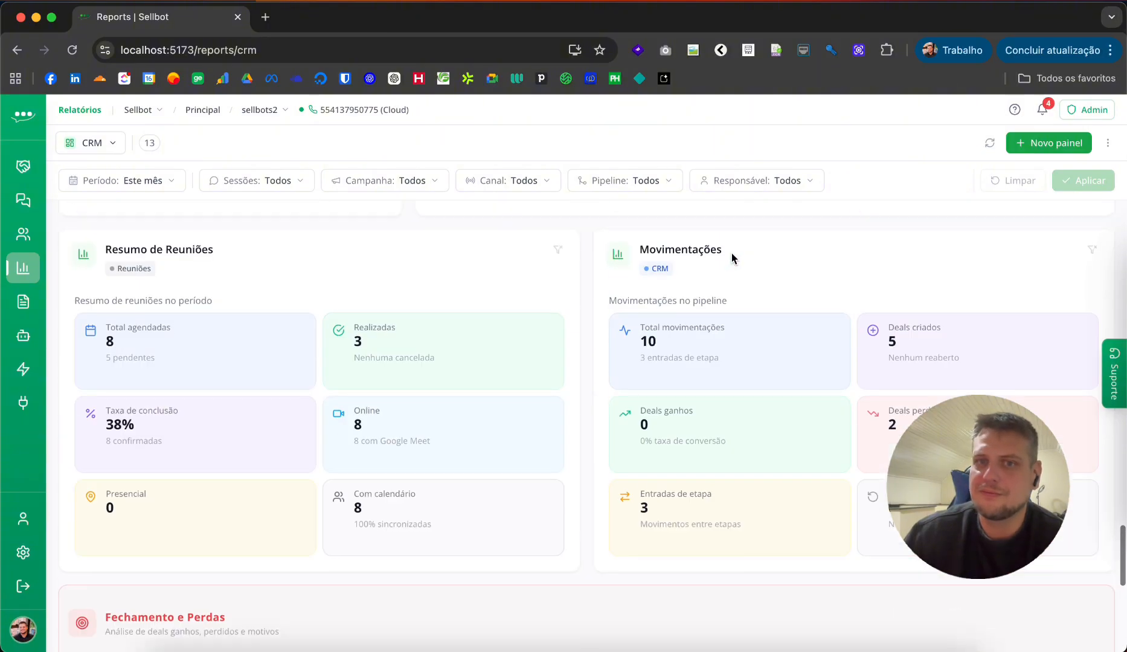
scroll(735, 258, up, 10)
click(91, 181)
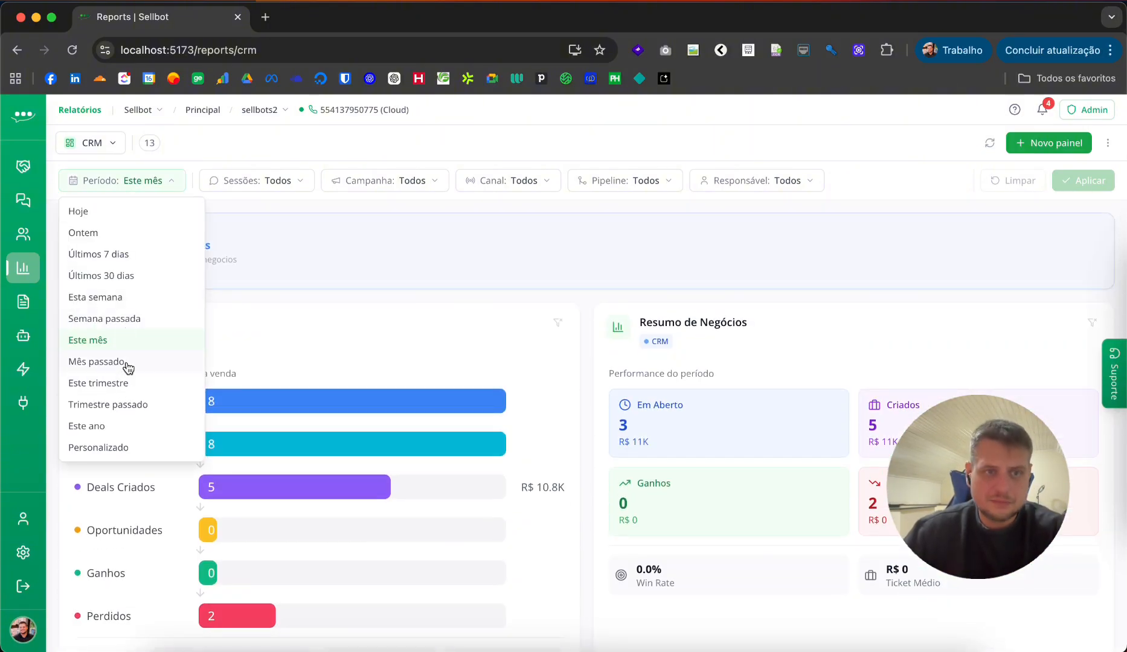
click(120, 363)
click(1074, 181)
Review the Fechamento e Perdas widgets for the filtered period and check which filters apply to Deals Fechados
scroll(737, 345, down, 10)
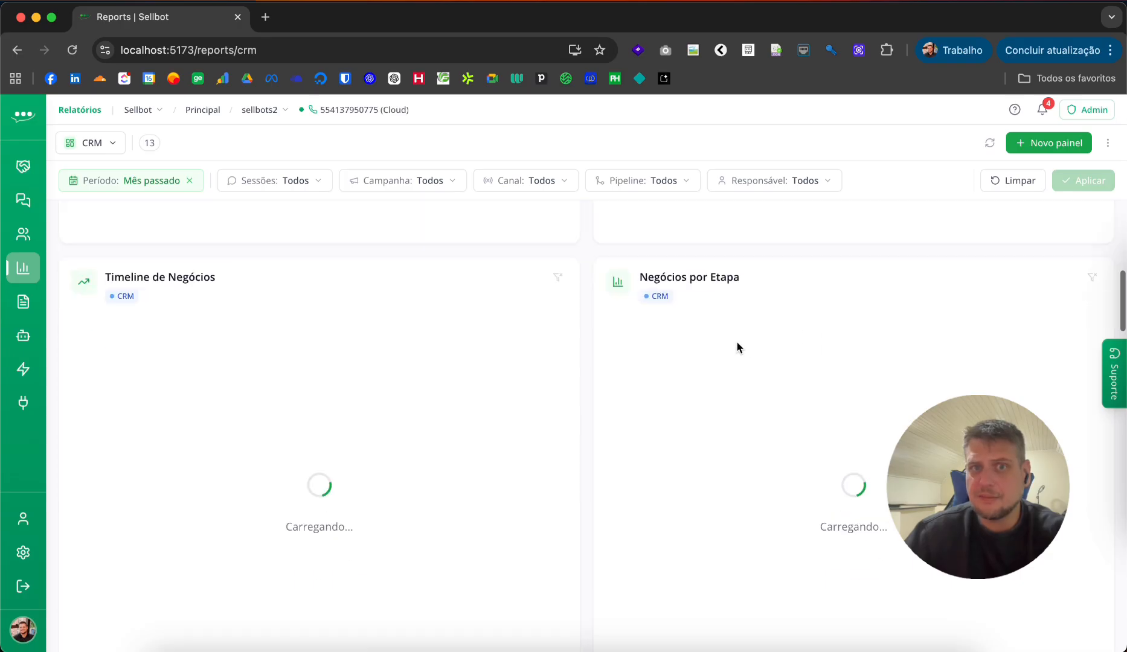
scroll(737, 343, down, 5)
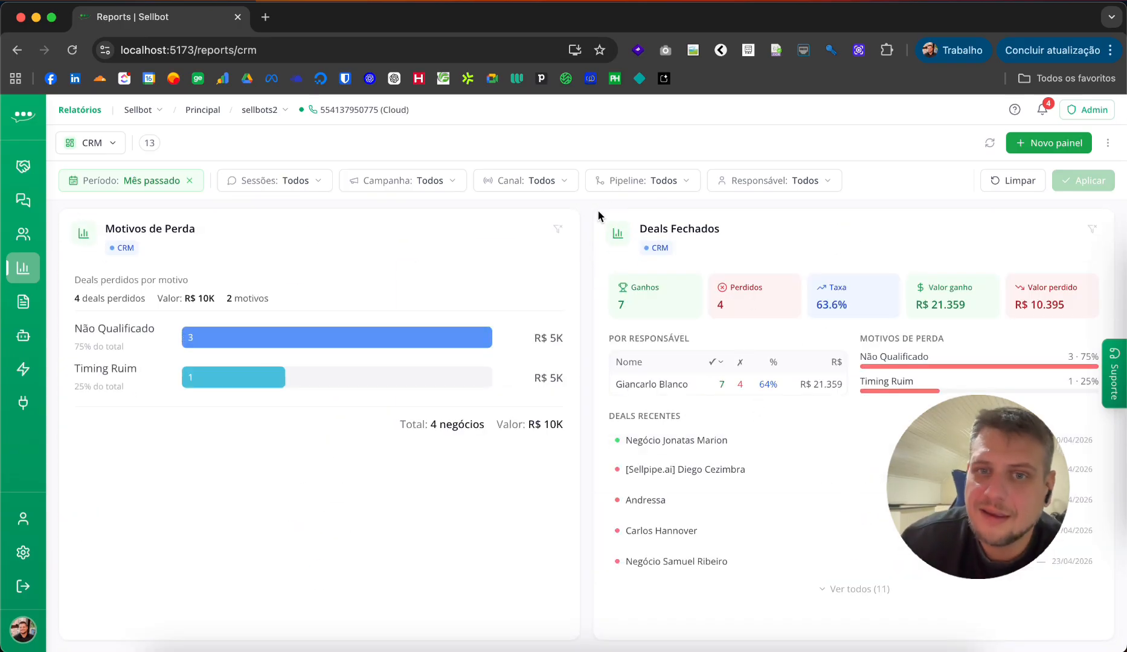
drag(598, 215, 731, 488)
click(742, 554)
scroll(763, 583, up, 3)
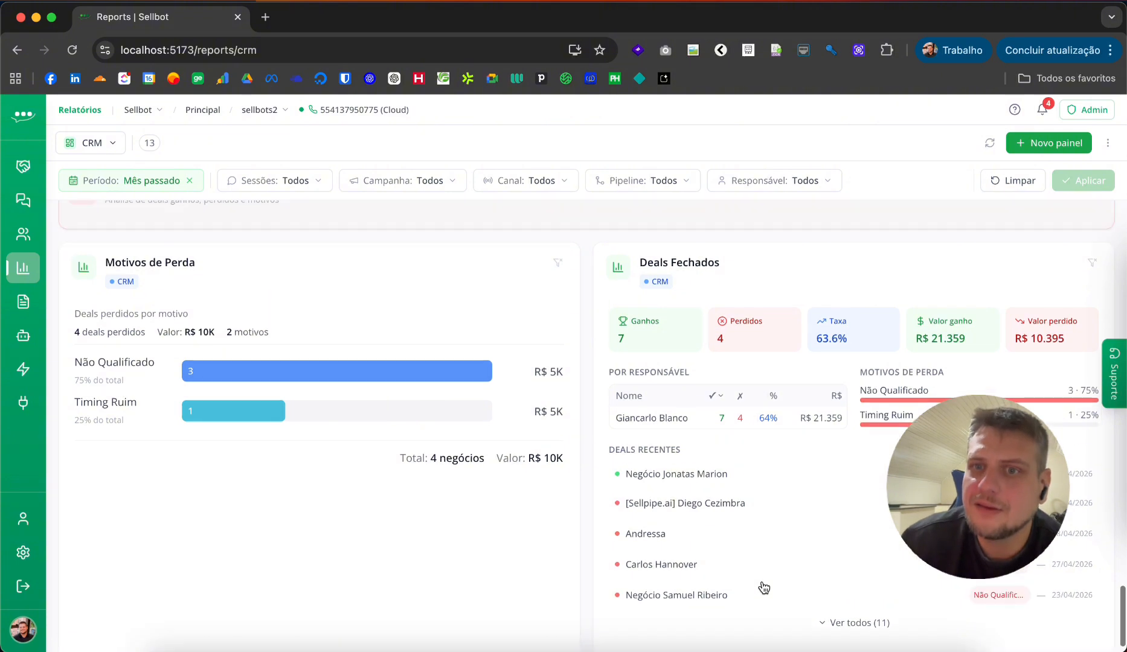
scroll(1054, 350, down, 2)
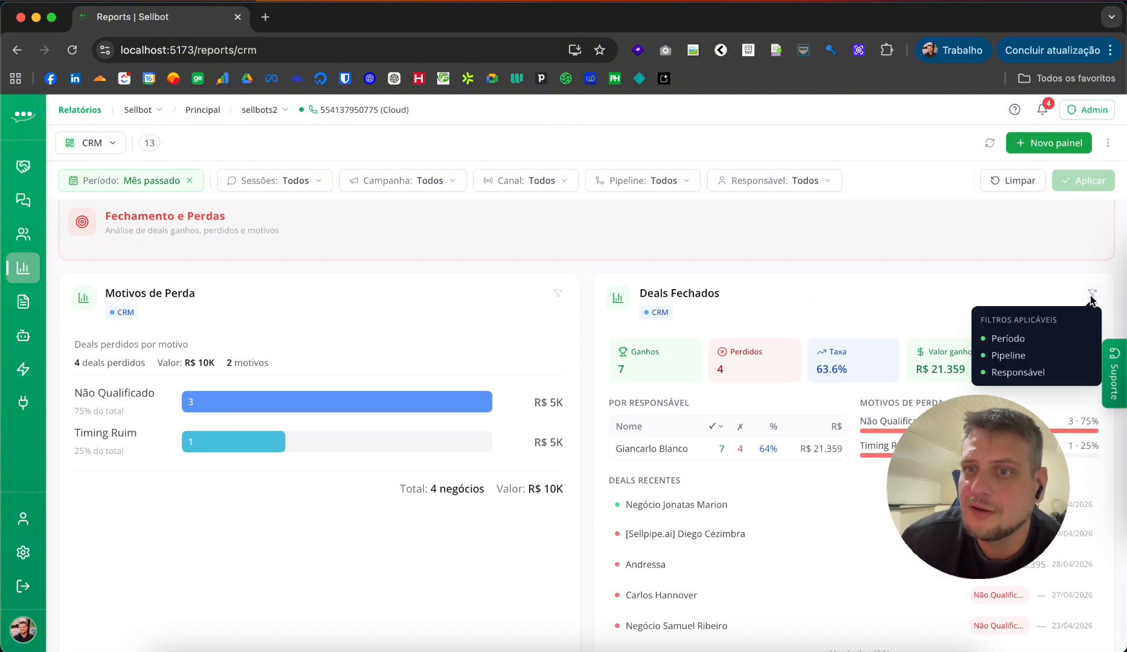
mouse_move(1092, 295)
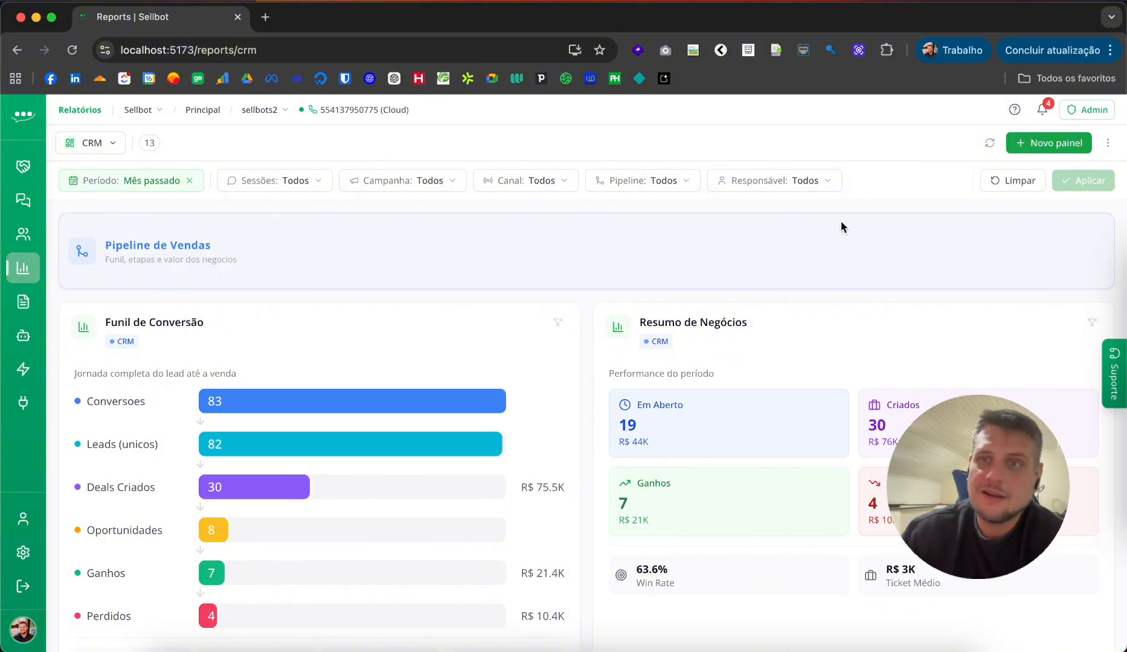
View the list of available dashboards and preview the CRM dashboard's layout editing mode, leaving it without saving
click(114, 147)
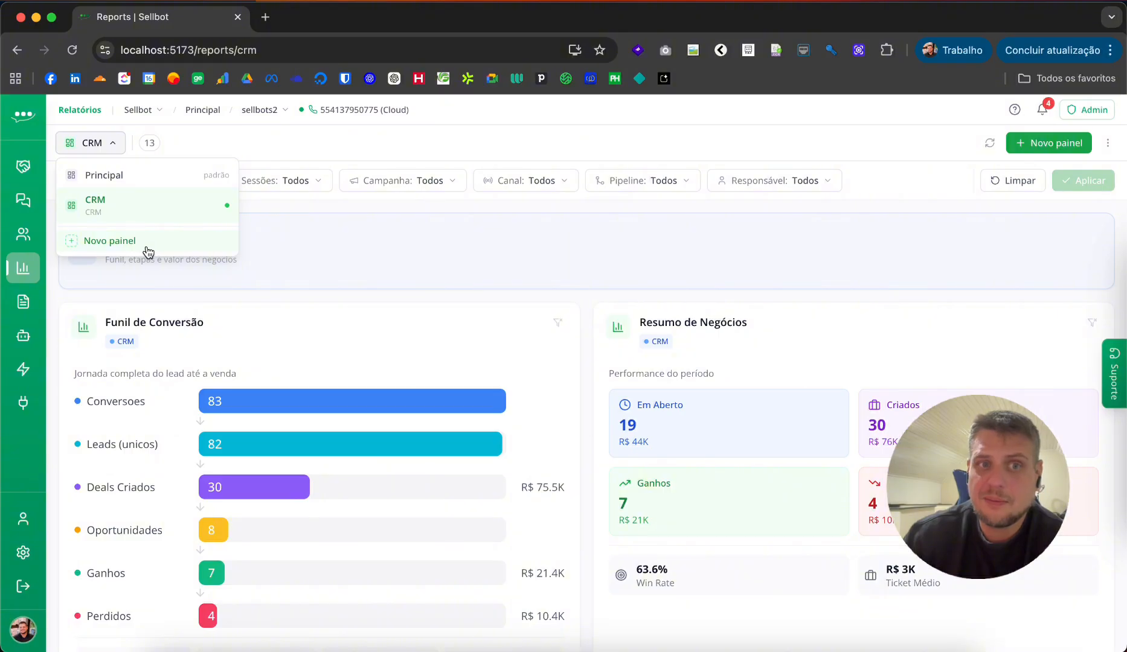
click(920, 137)
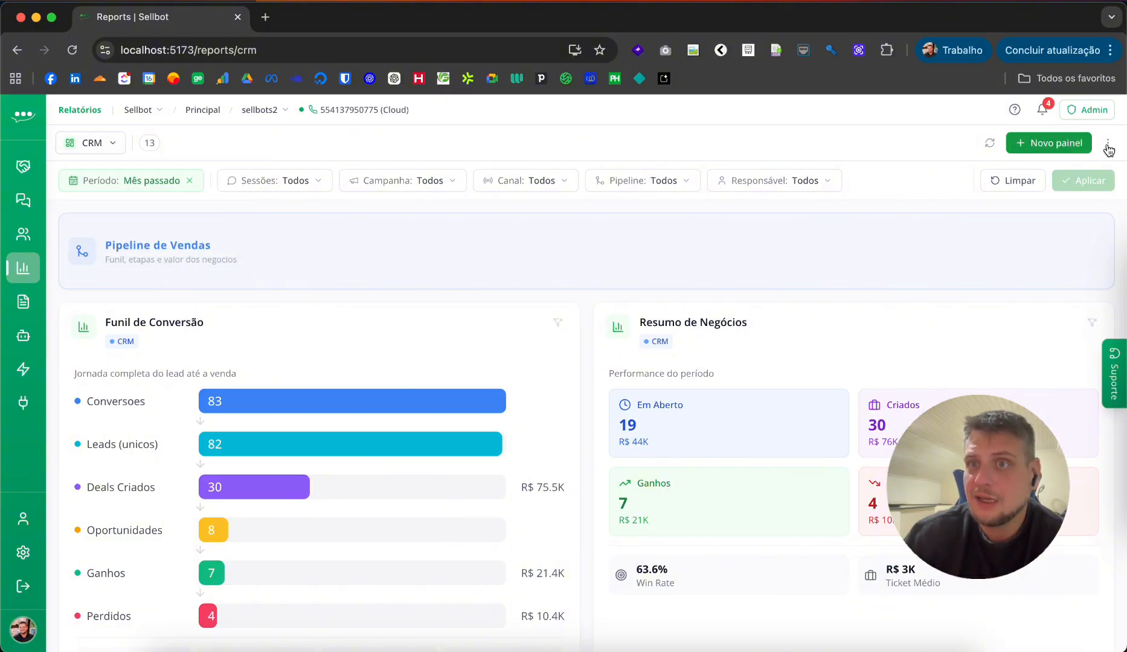
click(1108, 145)
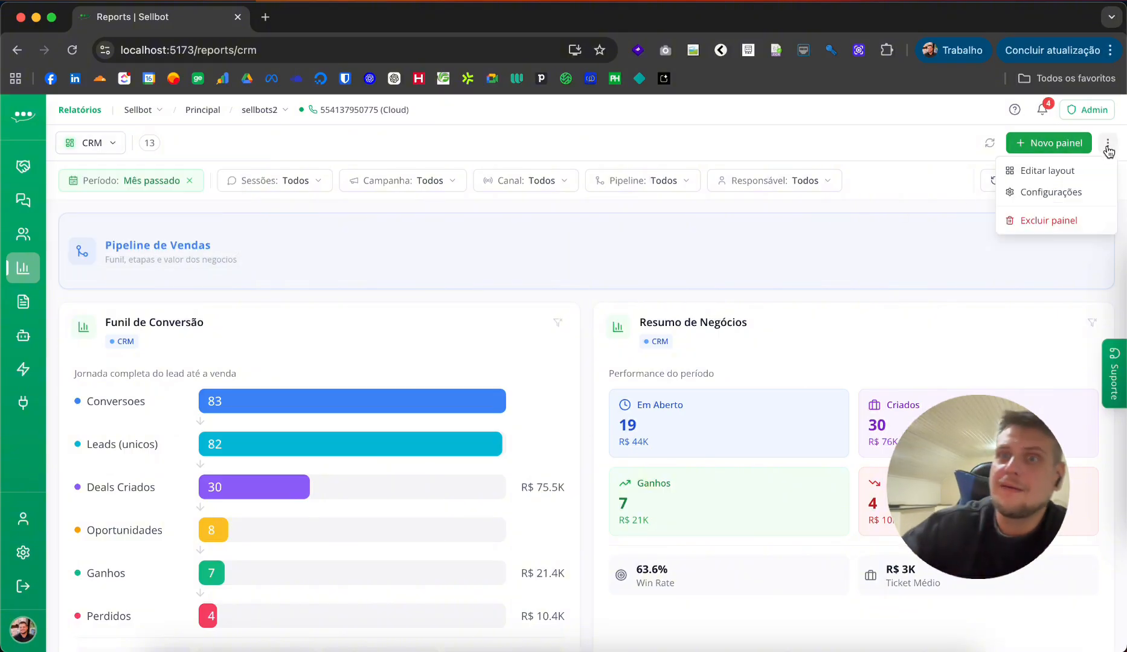
click(1079, 174)
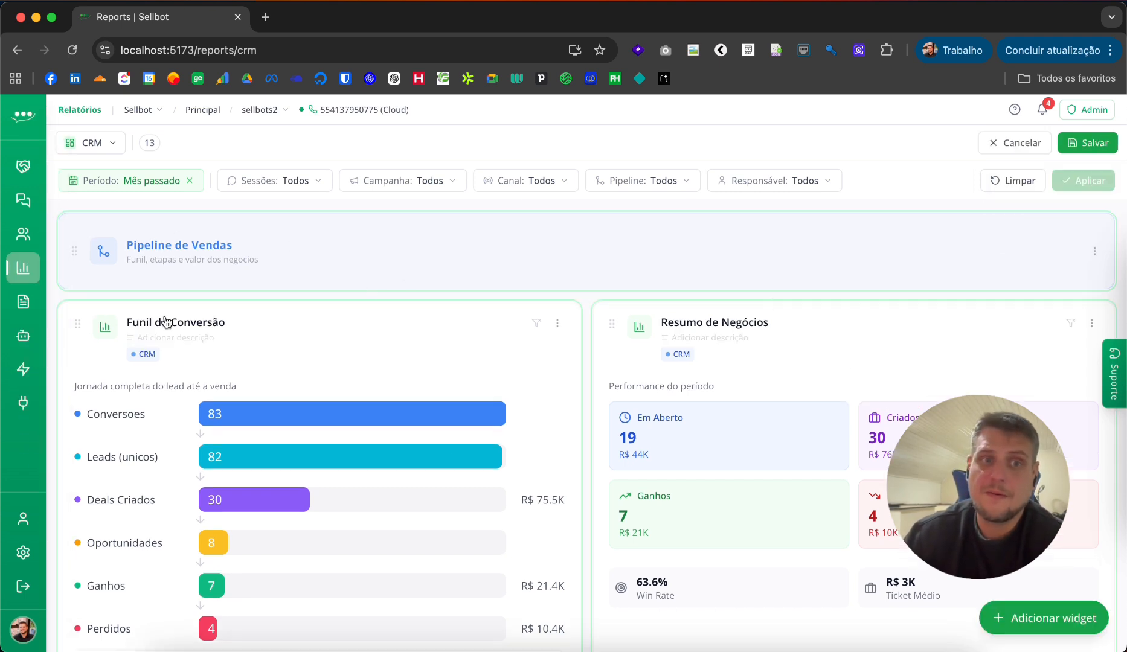
scroll(595, 323, down, 2)
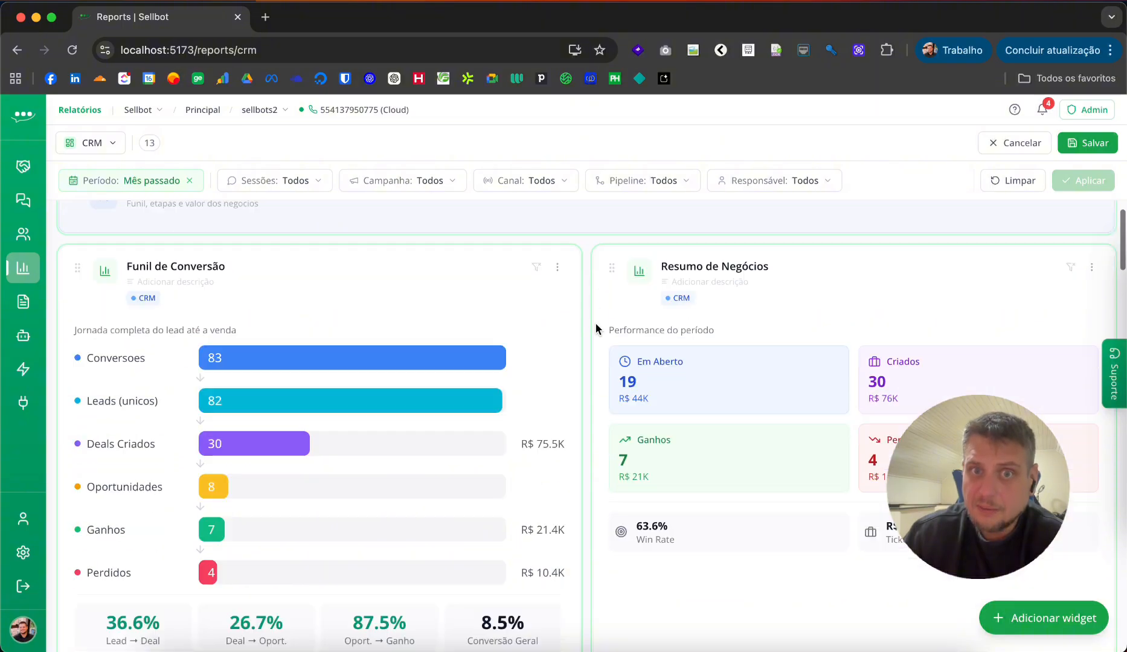
scroll(595, 323, up, 2)
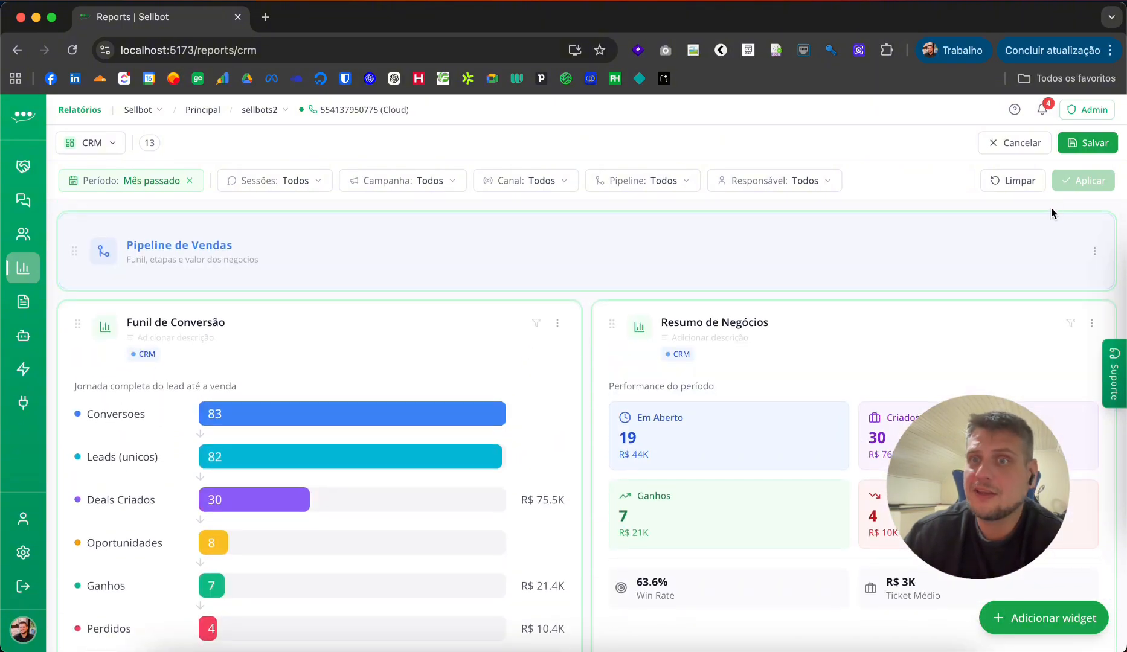
click(1021, 145)
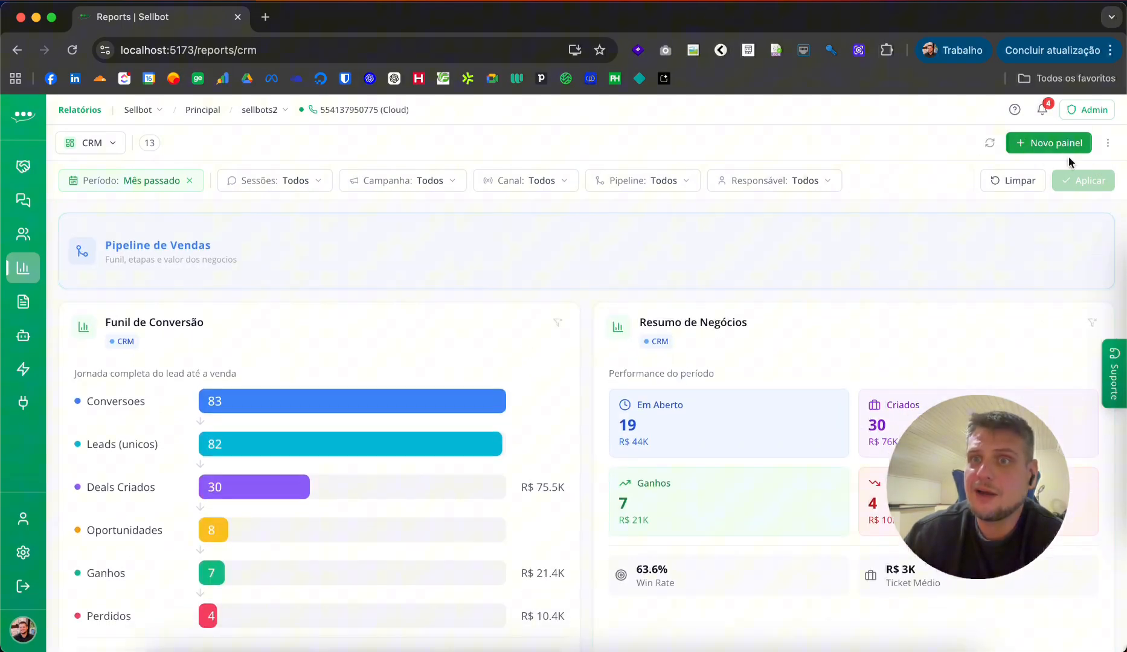
Inspect the CRM dashboard's settings and its delete option, dismissing both without making changes
click(1108, 143)
click(1068, 193)
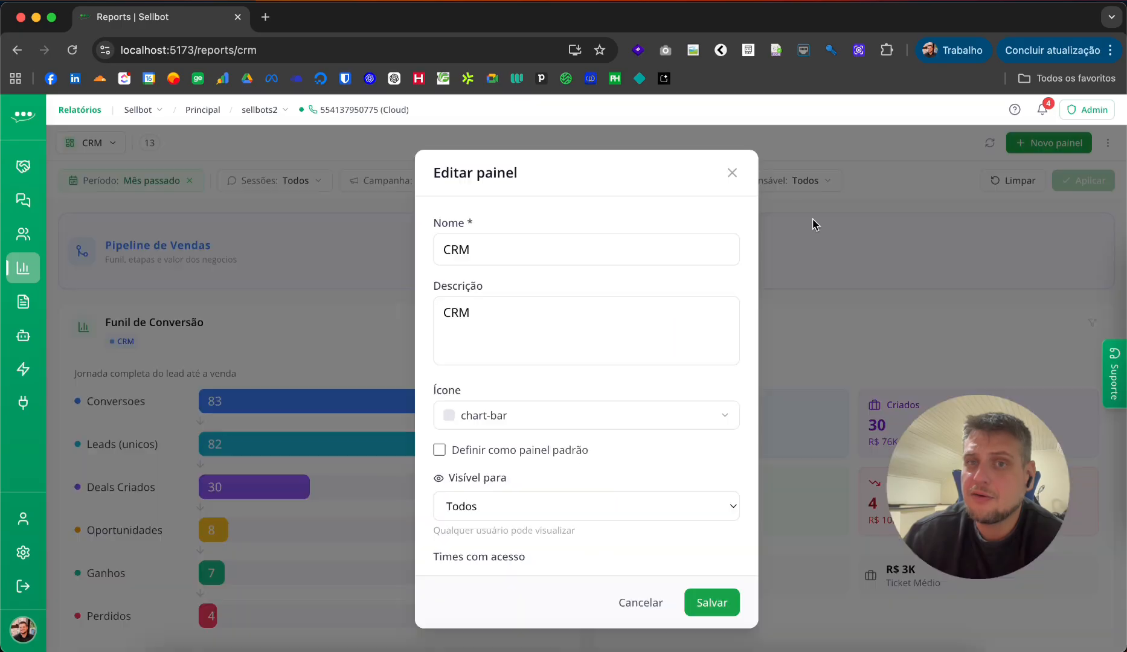
click(732, 172)
click(1108, 143)
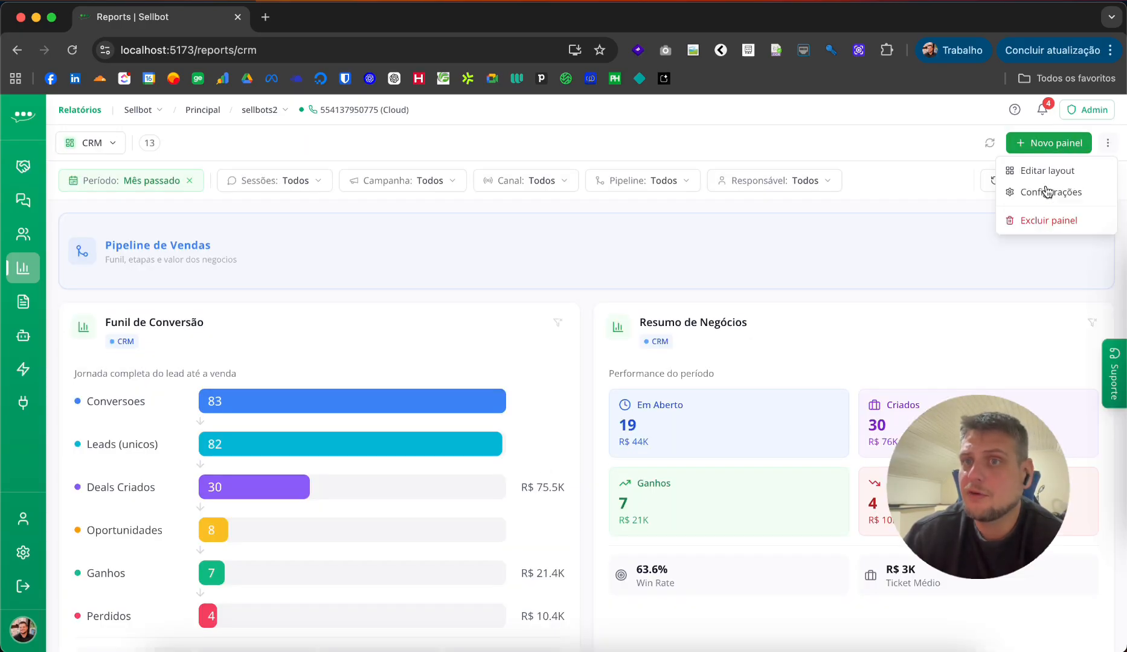
click(1030, 221)
click(515, 480)
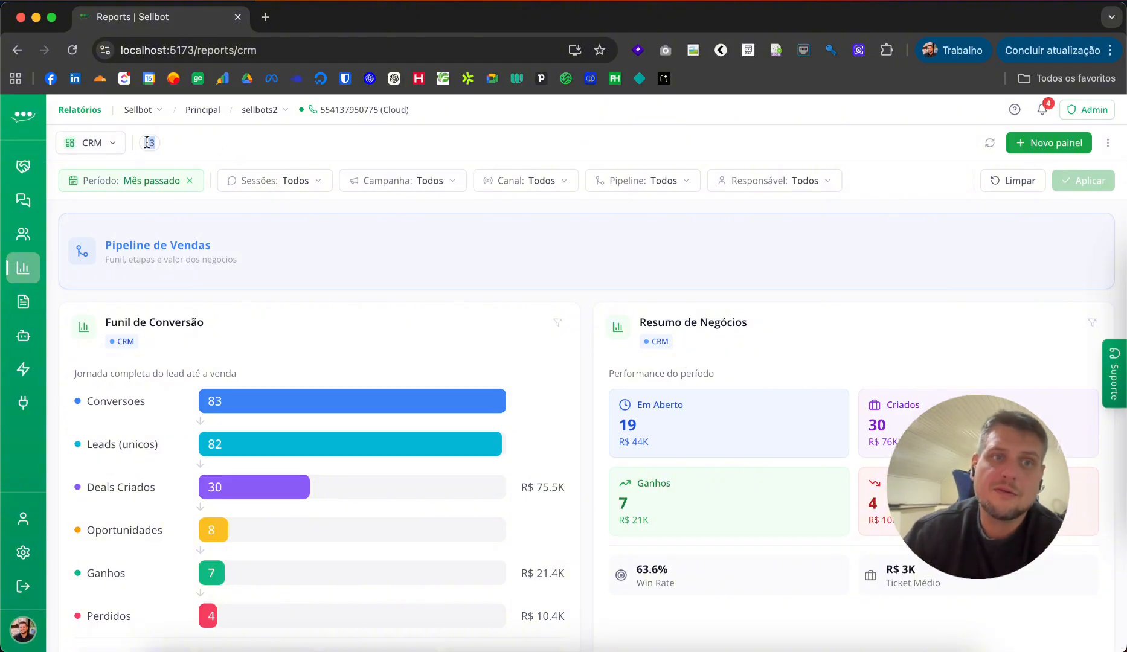
Highlight the widget count beside the CRM dashboard name and clear the highlight
click(175, 140)
double_click(143, 139)
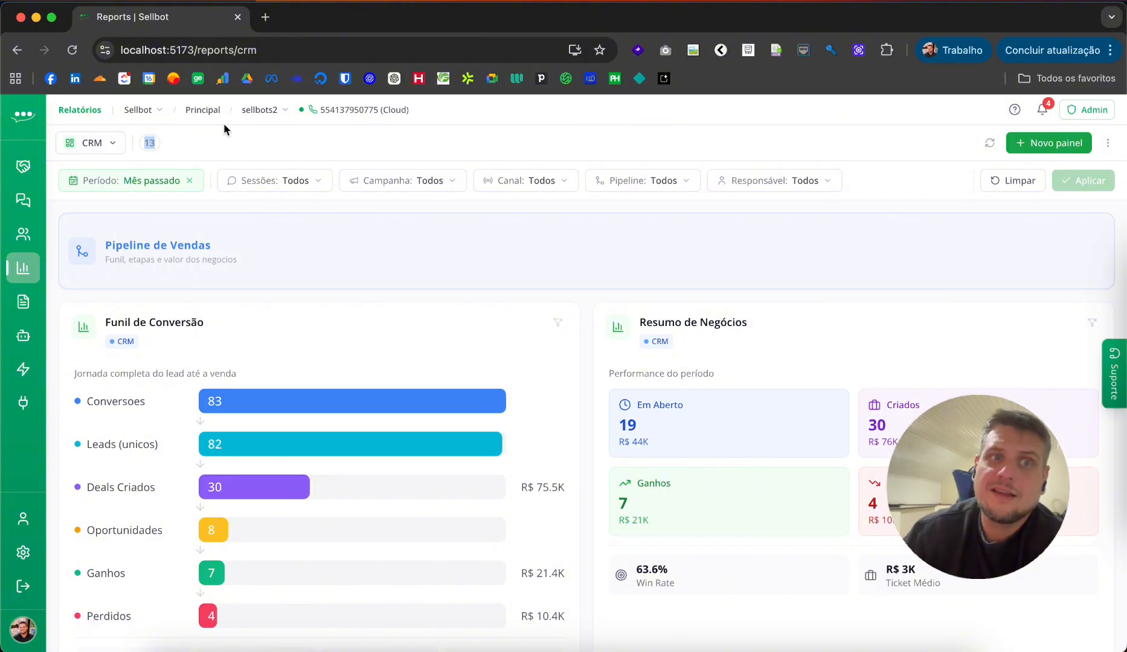
click(220, 140)
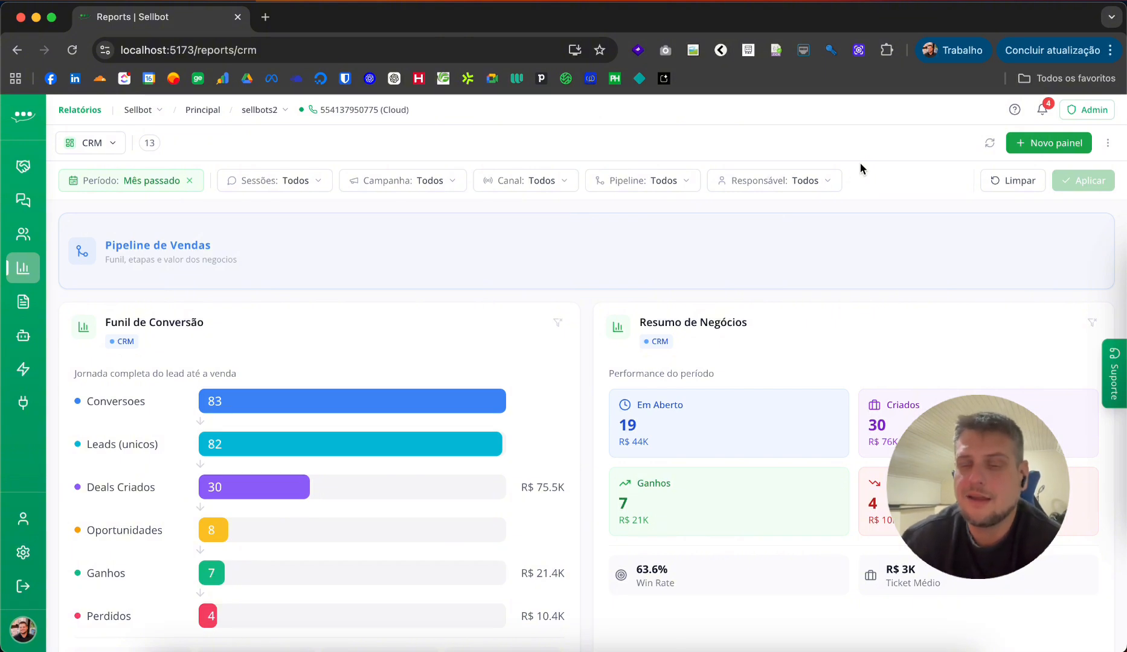
Filter the CRM dashboard by the session sellbots2 and the campaign fale_com_a_ia, and apply the filters
click(261, 186)
click(265, 240)
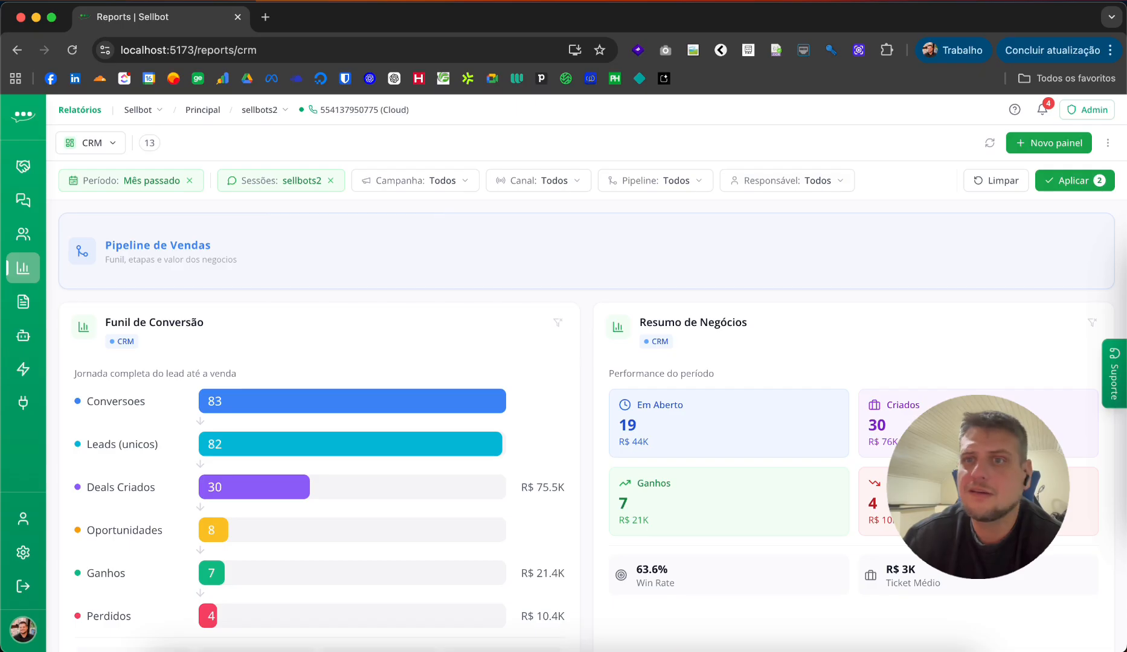
click(453, 181)
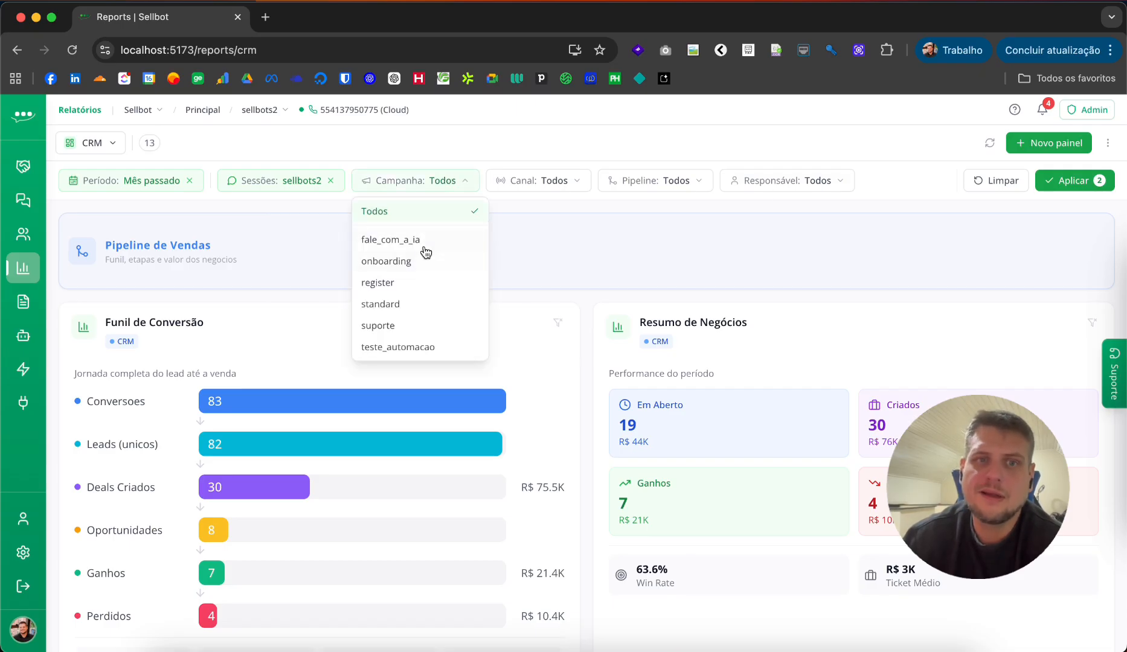
click(426, 252)
click(1082, 181)
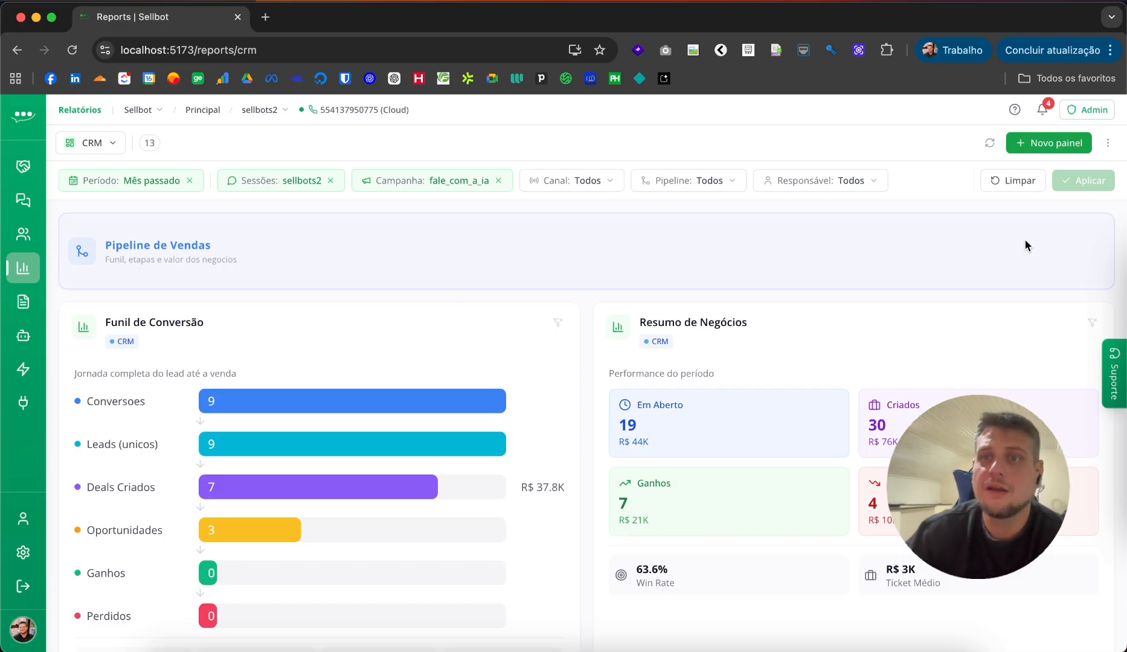
Start a new dashboard, browse the preconfigured templates, and continue with the Minhas Atividades template
click(1054, 143)
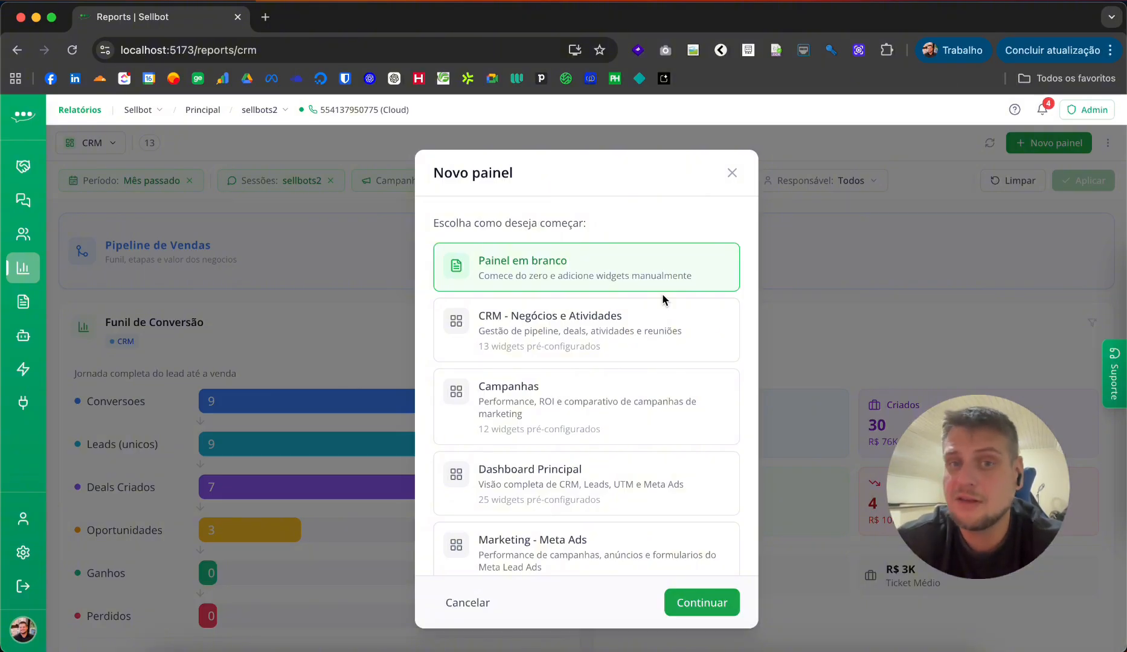
scroll(670, 308, down, 3)
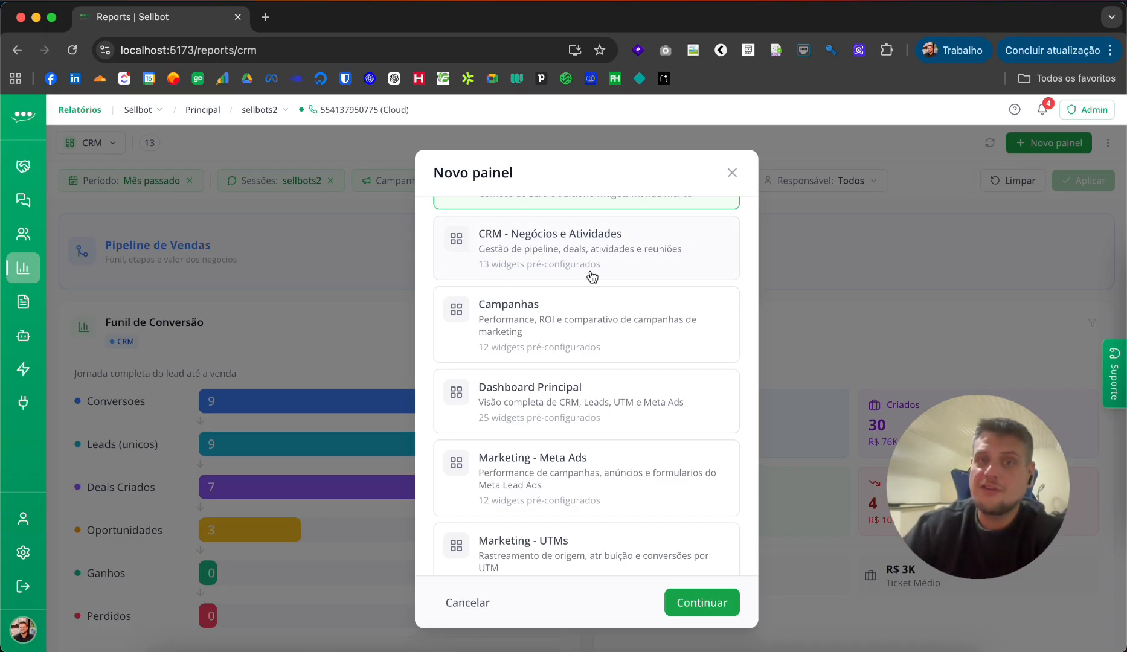
click(659, 268)
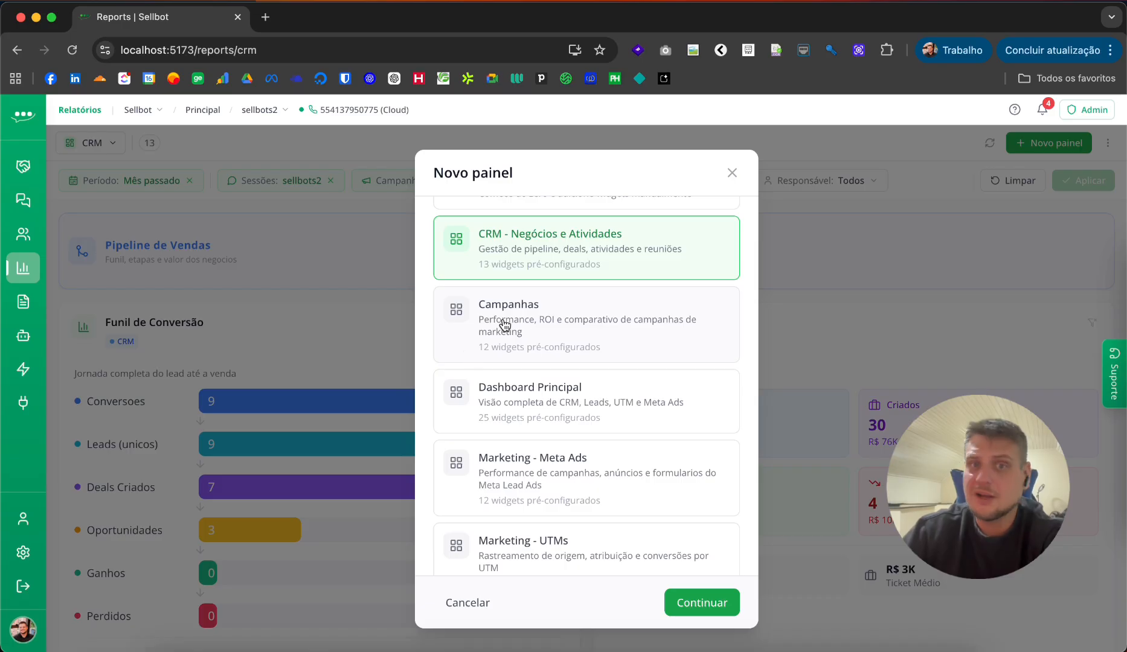
scroll(659, 334, down, 3)
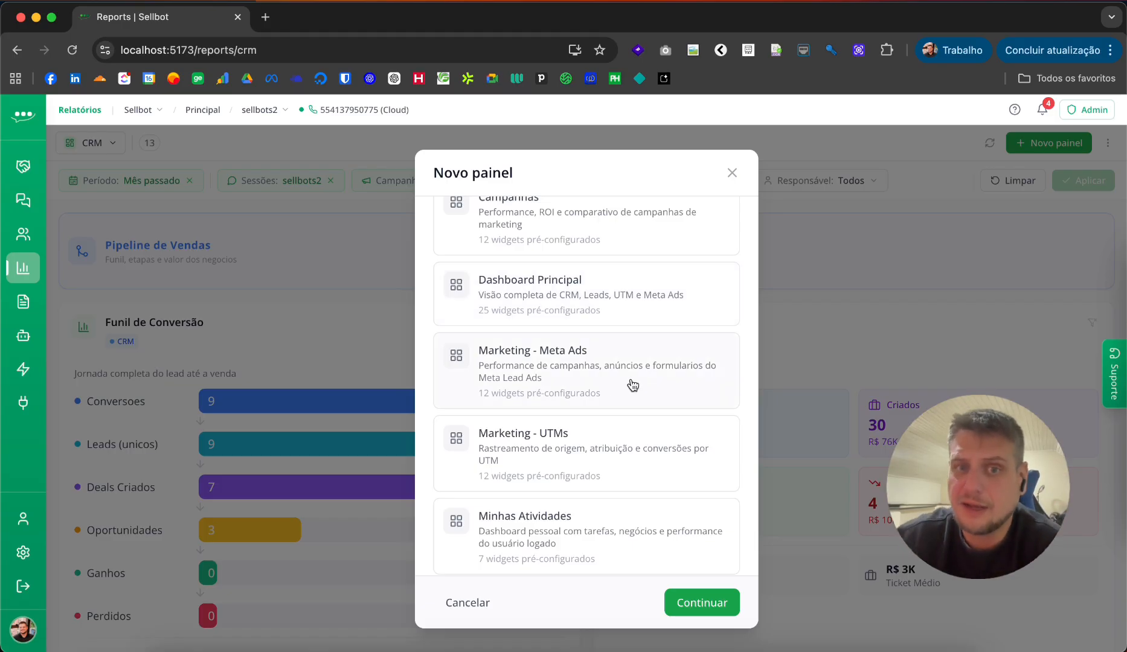
scroll(577, 380, down, 1)
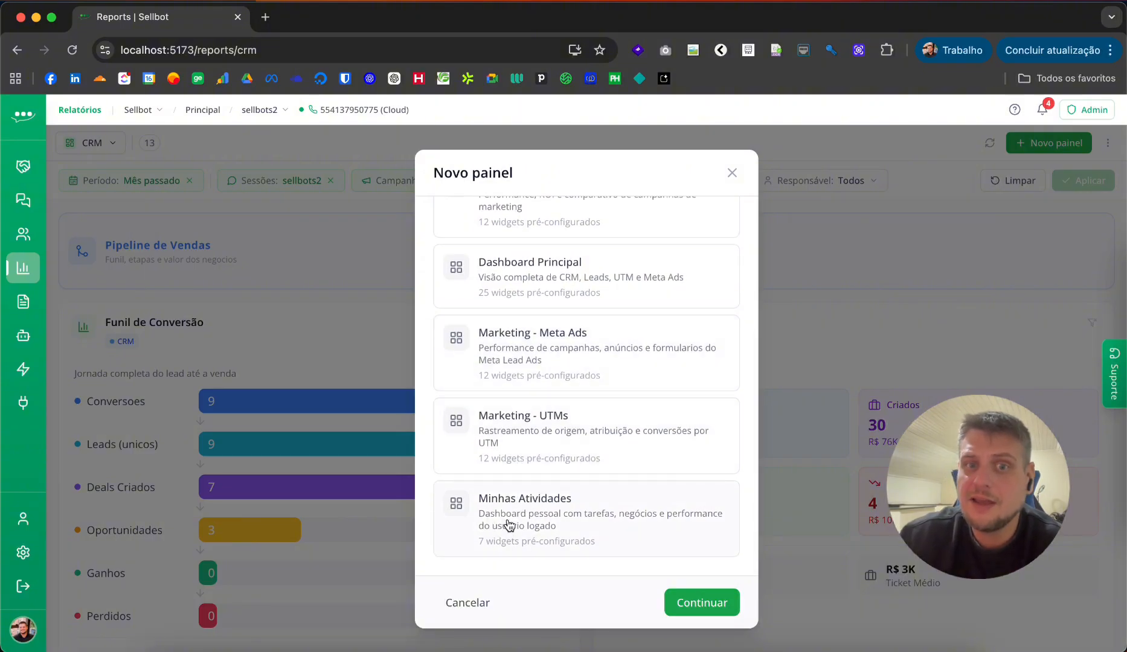
click(699, 526)
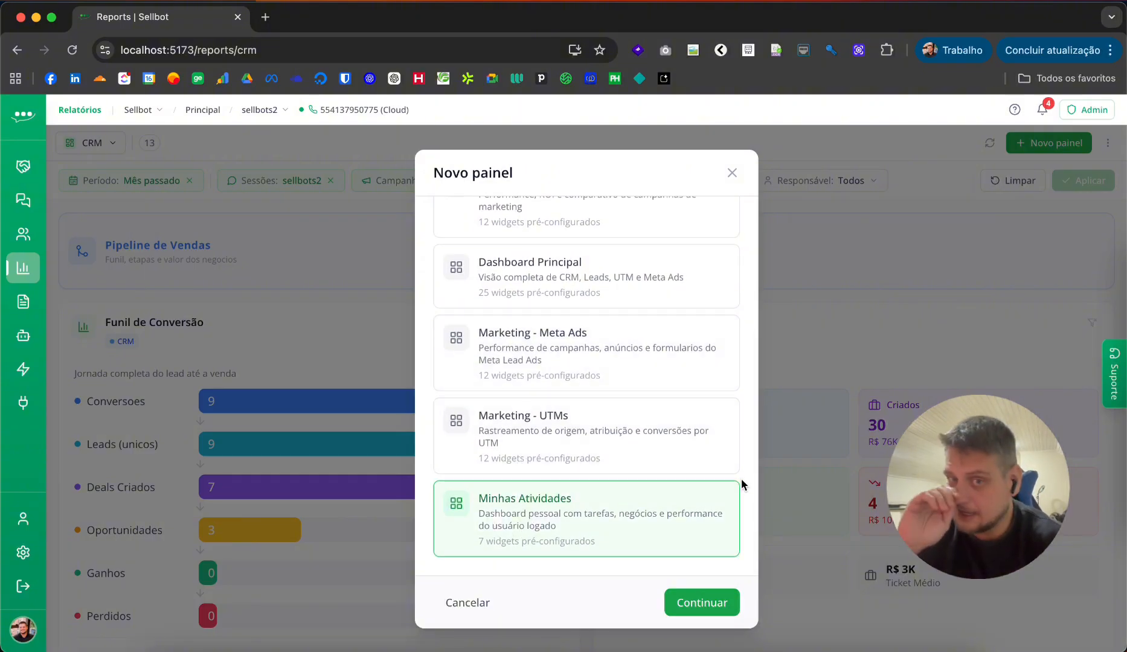
click(712, 604)
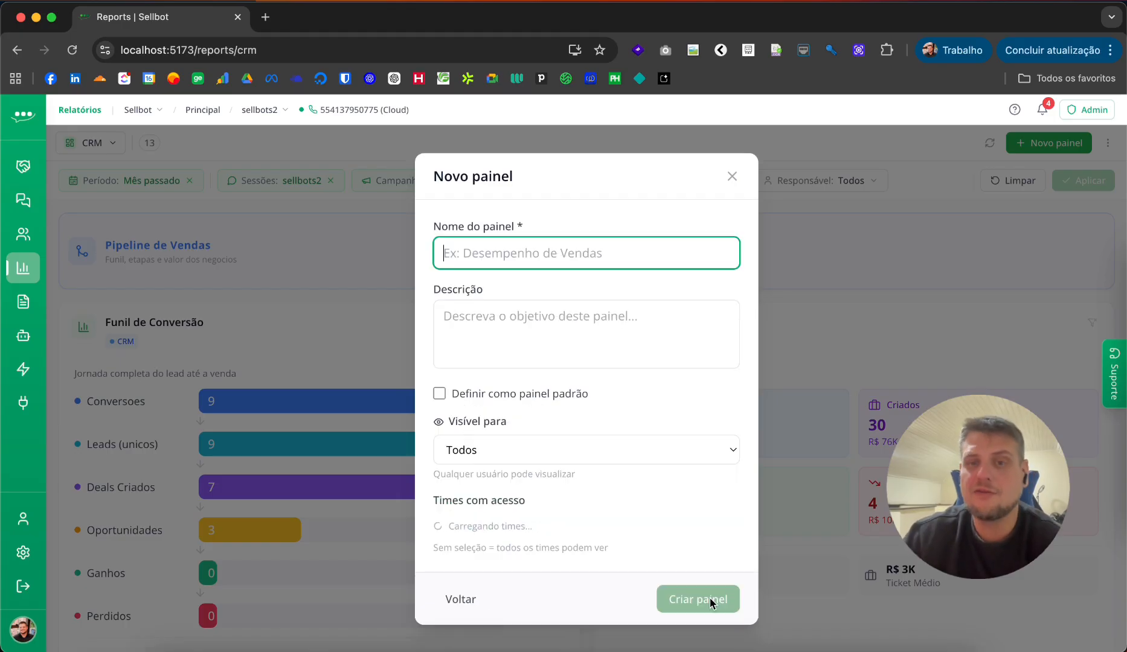
Name the new dashboard "Minhas atividades" and enter "Descrição." as its description
click(552, 247)
text(Minhas a)
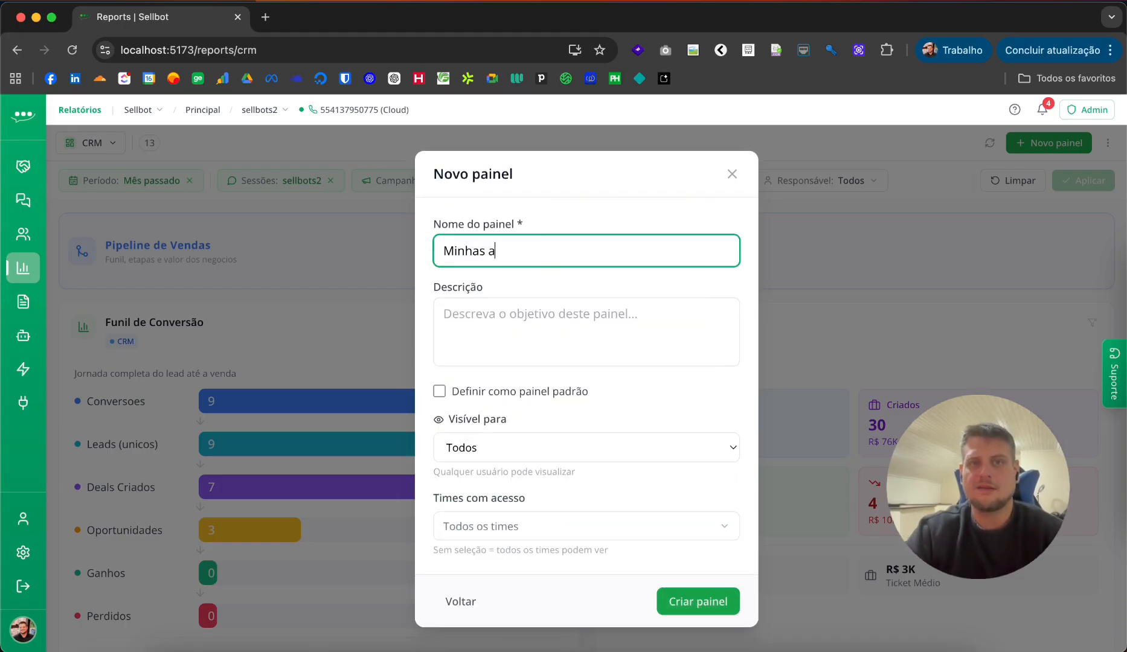
text(tividades)
click(598, 335)
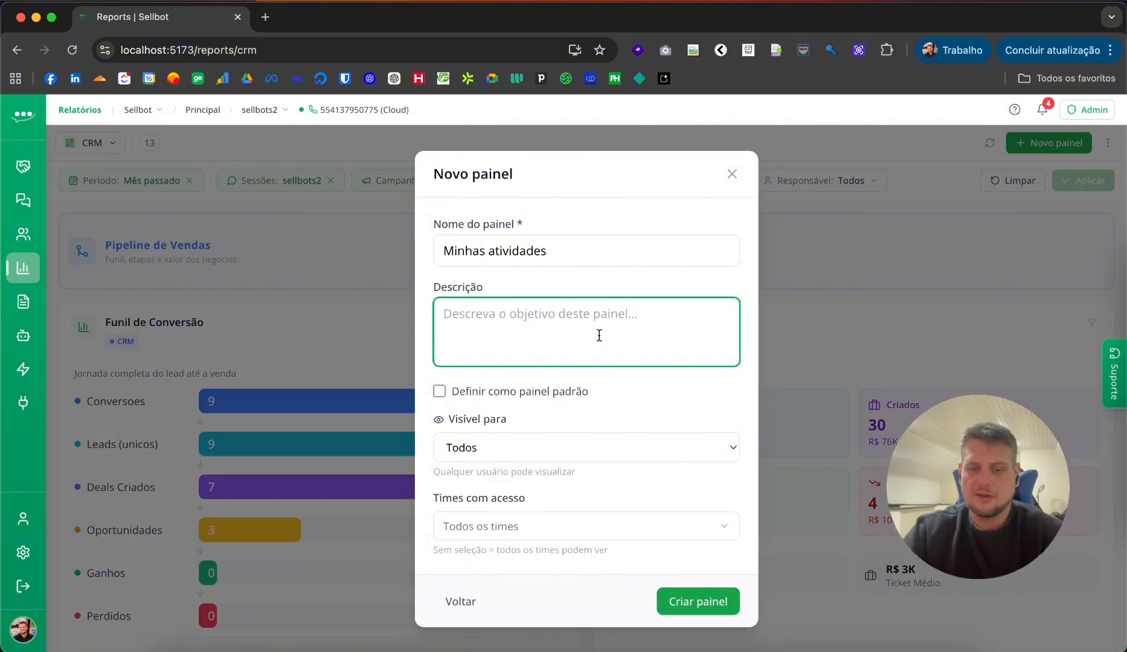
text(Descrição.)
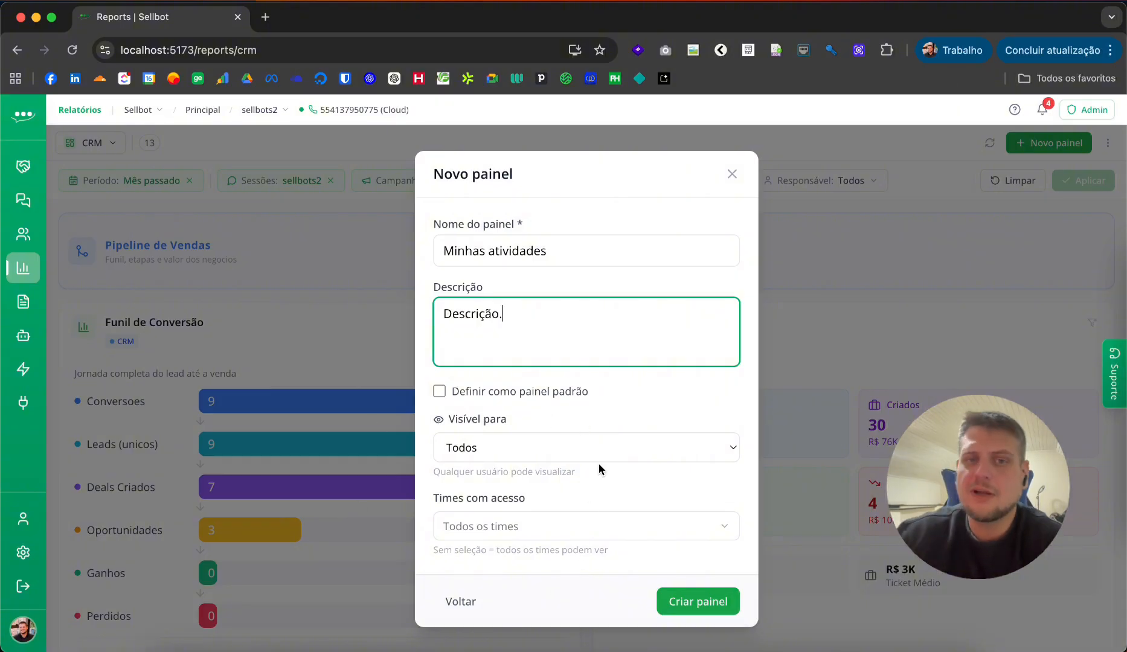
Check the visibility options, keeping Todos, and try restricting the new dashboard's access to the Comercial and Suporte teams
click(687, 450)
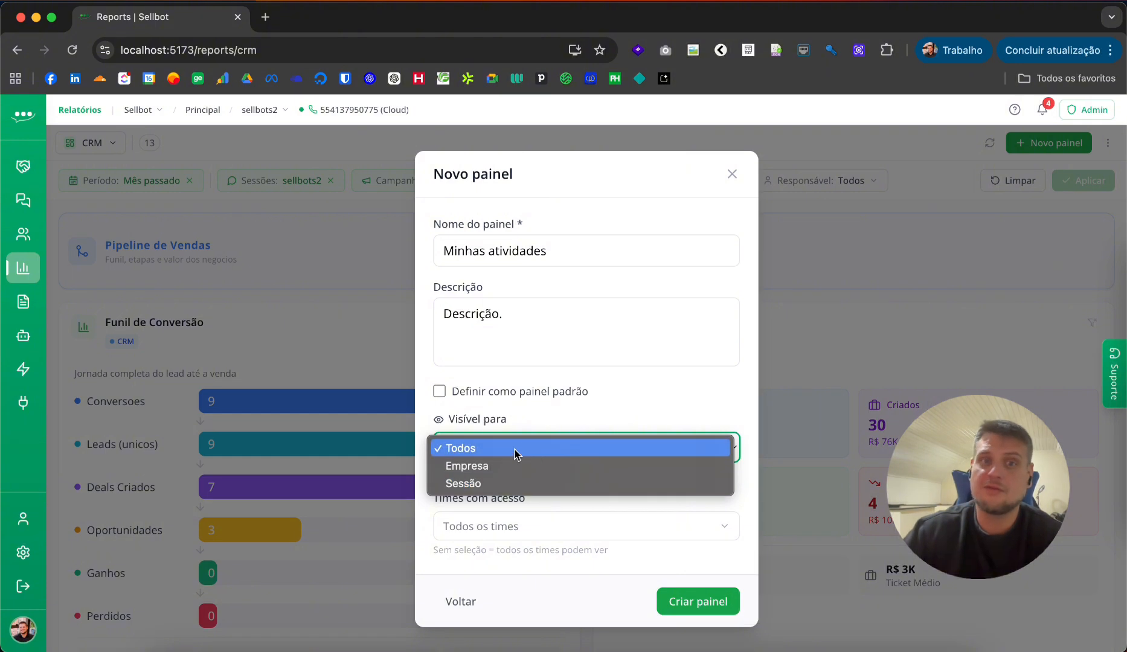
click(718, 412)
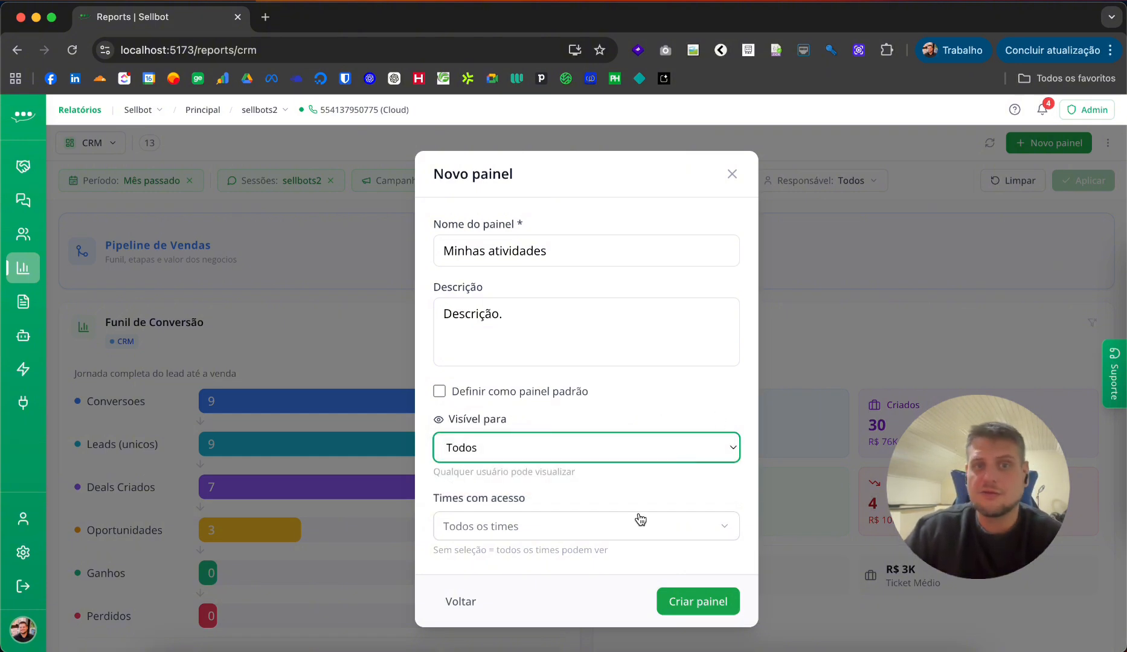
click(551, 536)
scroll(596, 529, down, 2)
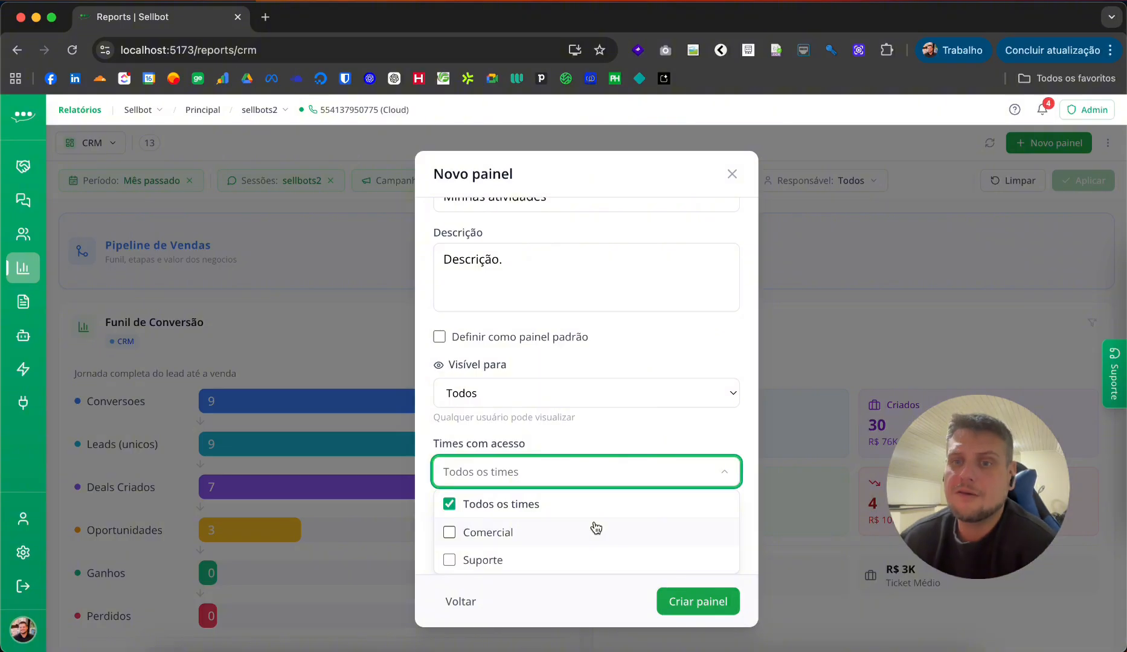
click(544, 539)
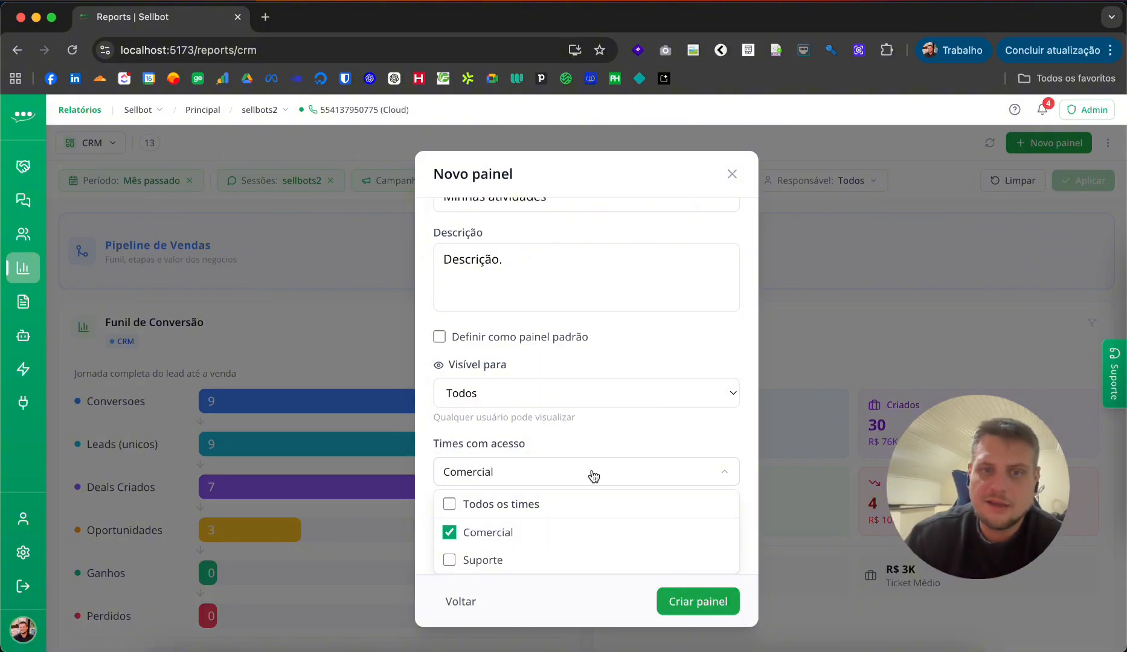
click(639, 428)
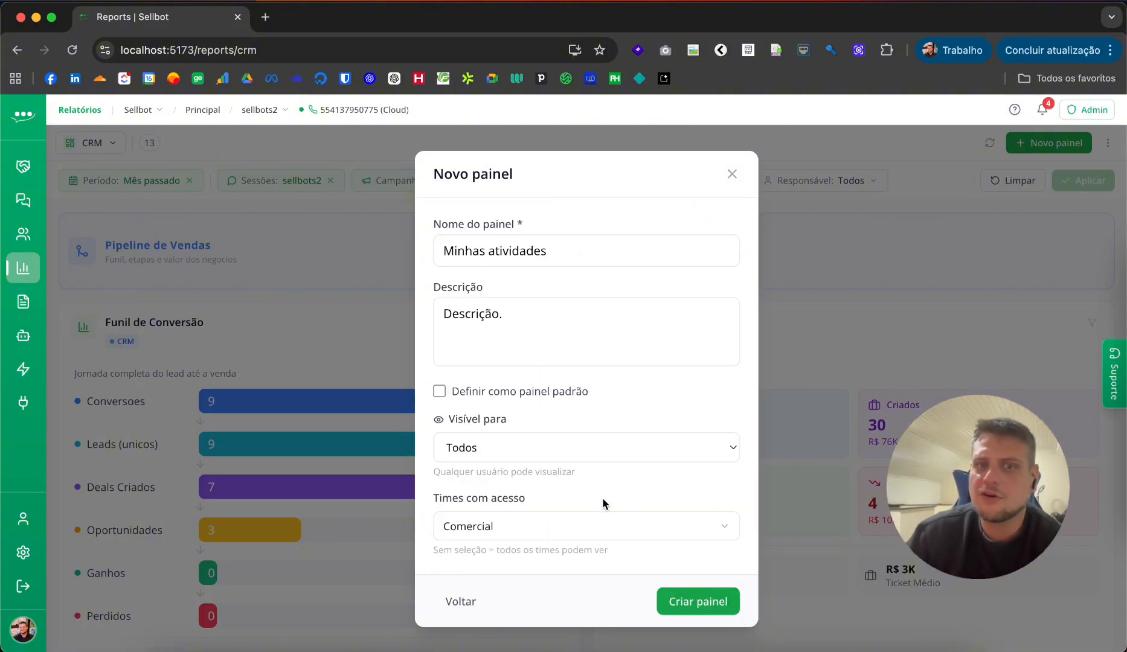
click(610, 531)
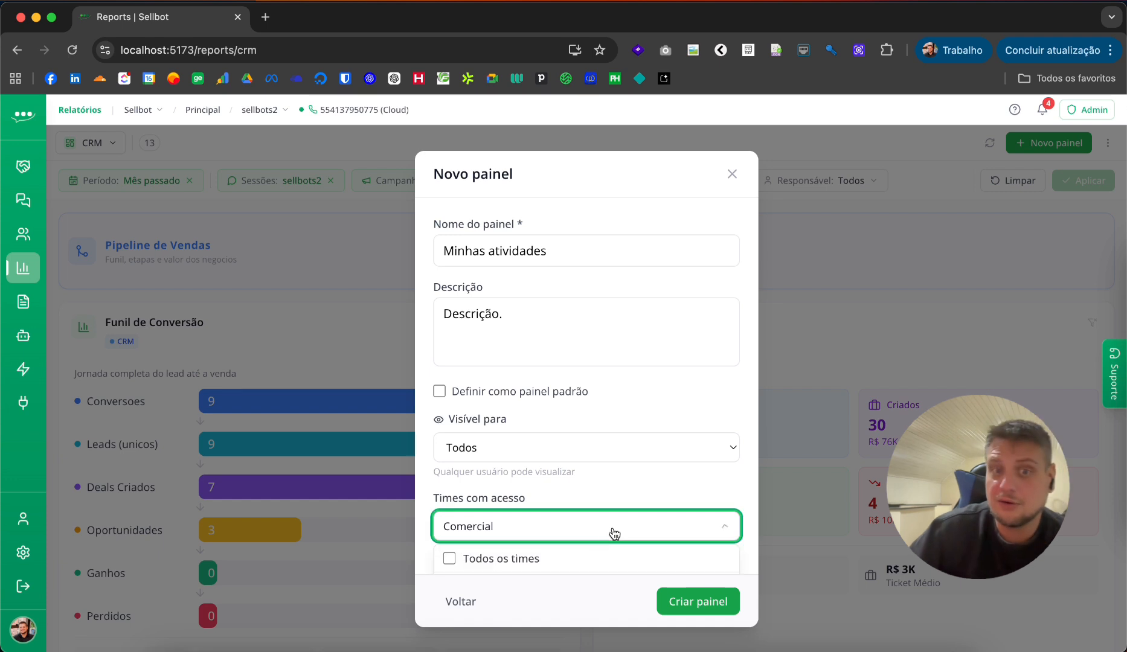
click(492, 559)
click(486, 533)
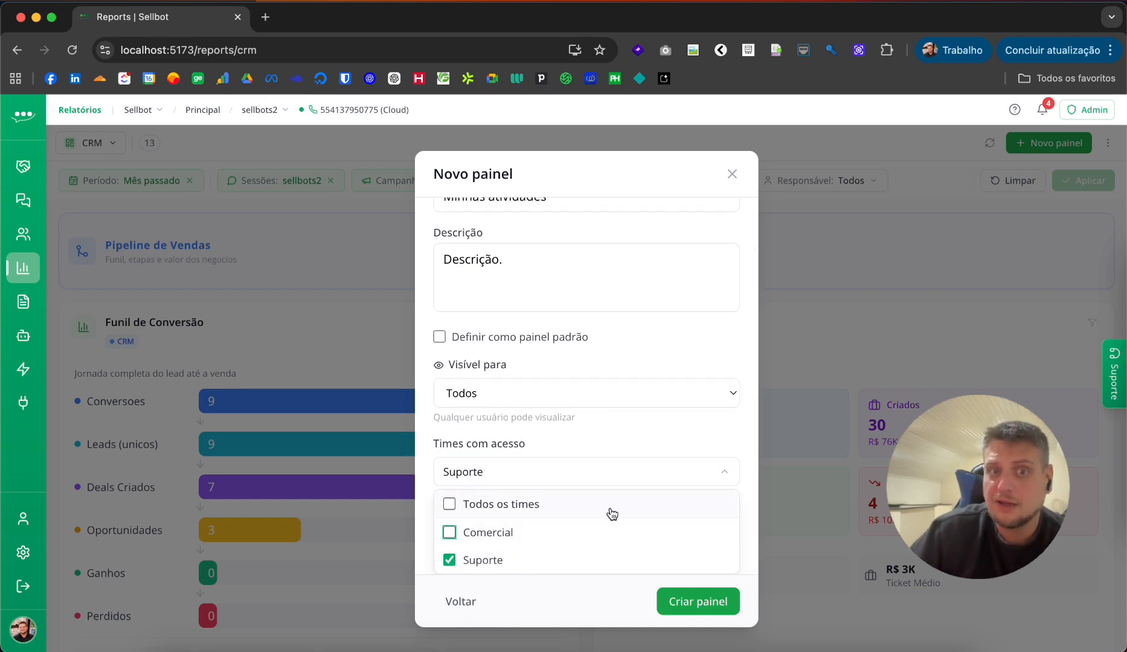
click(534, 535)
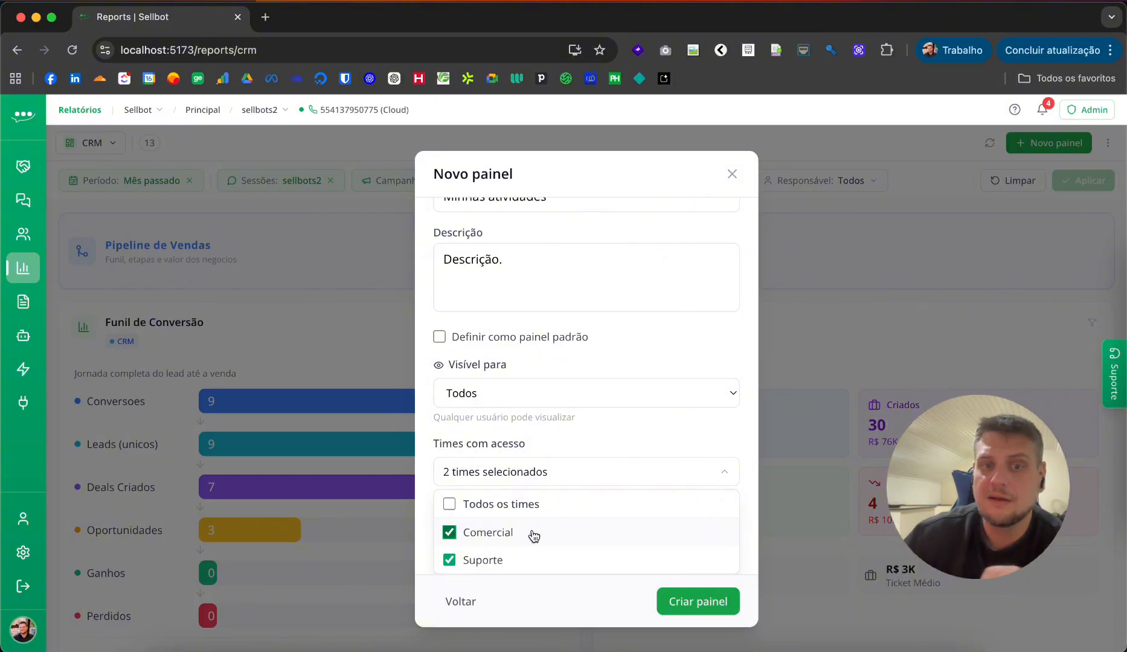
Give all teams access with Todos os times and create the dashboard
click(550, 511)
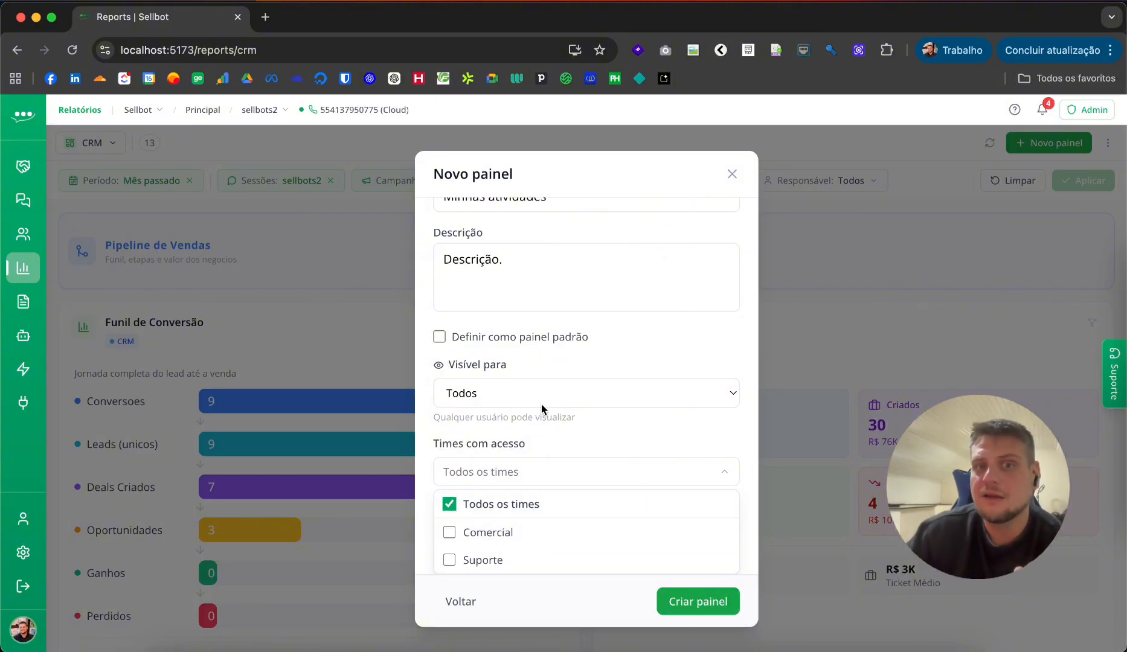
click(562, 420)
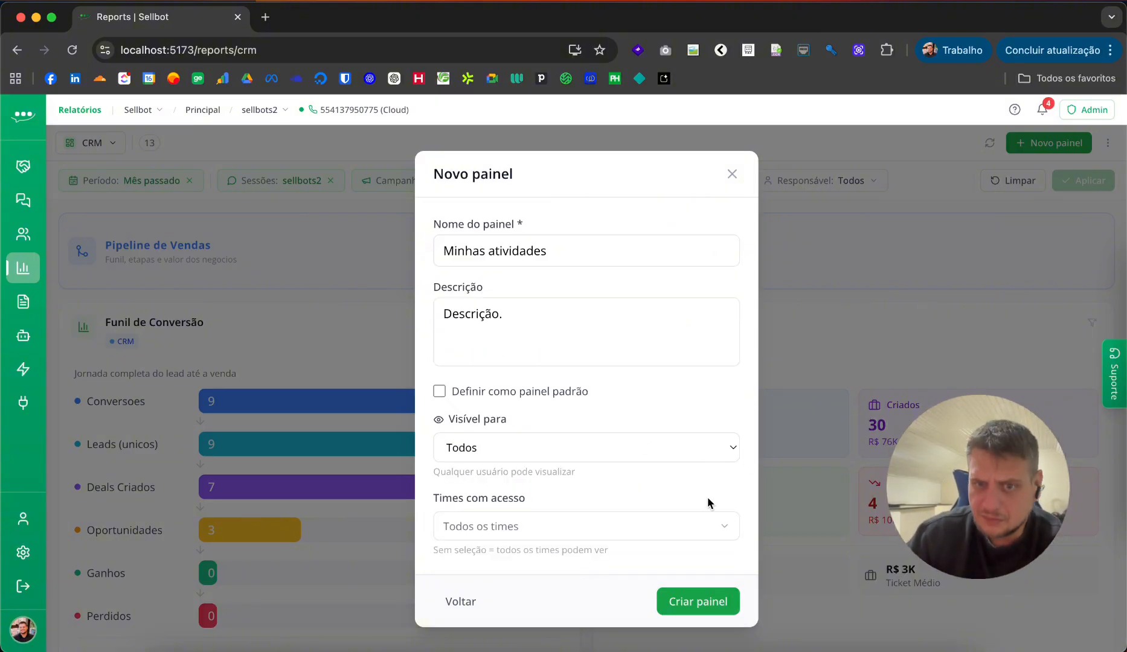
click(695, 602)
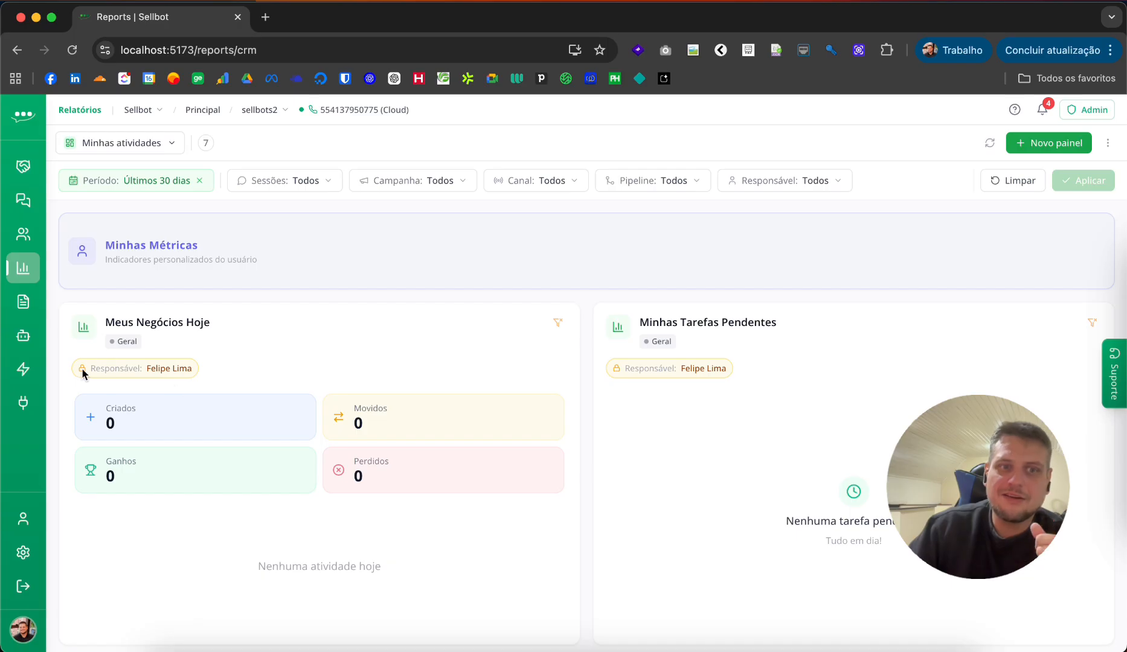
Highlight the locked Responsável filter on the Meus Negócios Hoje widget and clear the highlight
drag(82, 368, 210, 368)
click(156, 368)
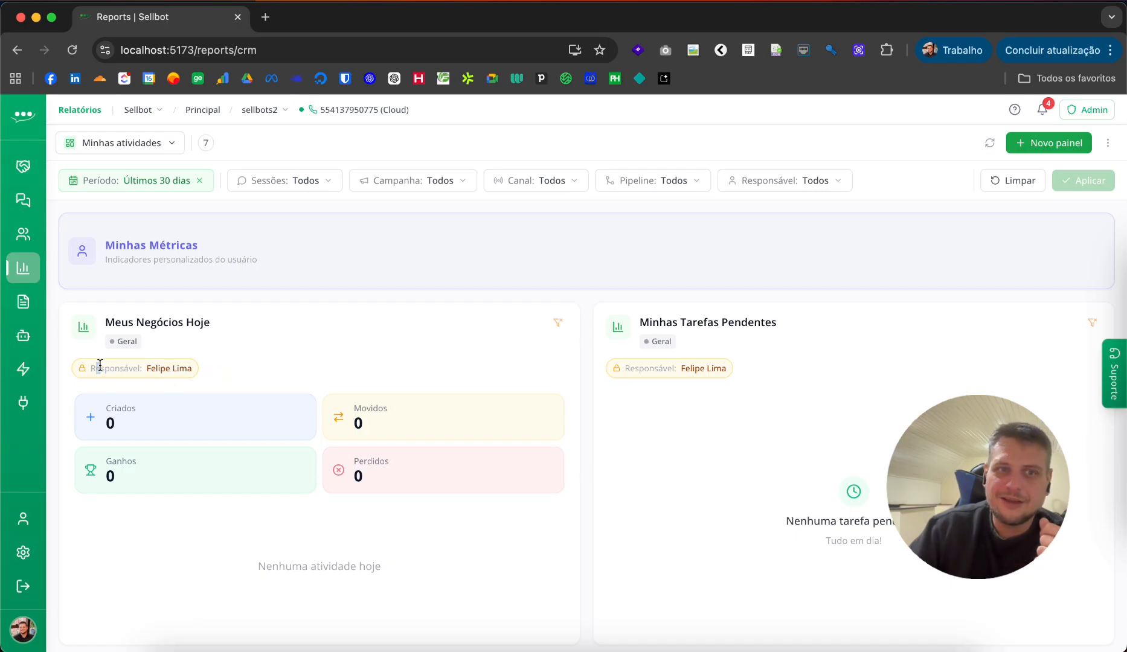
drag(100, 365, 182, 367)
click(182, 367)
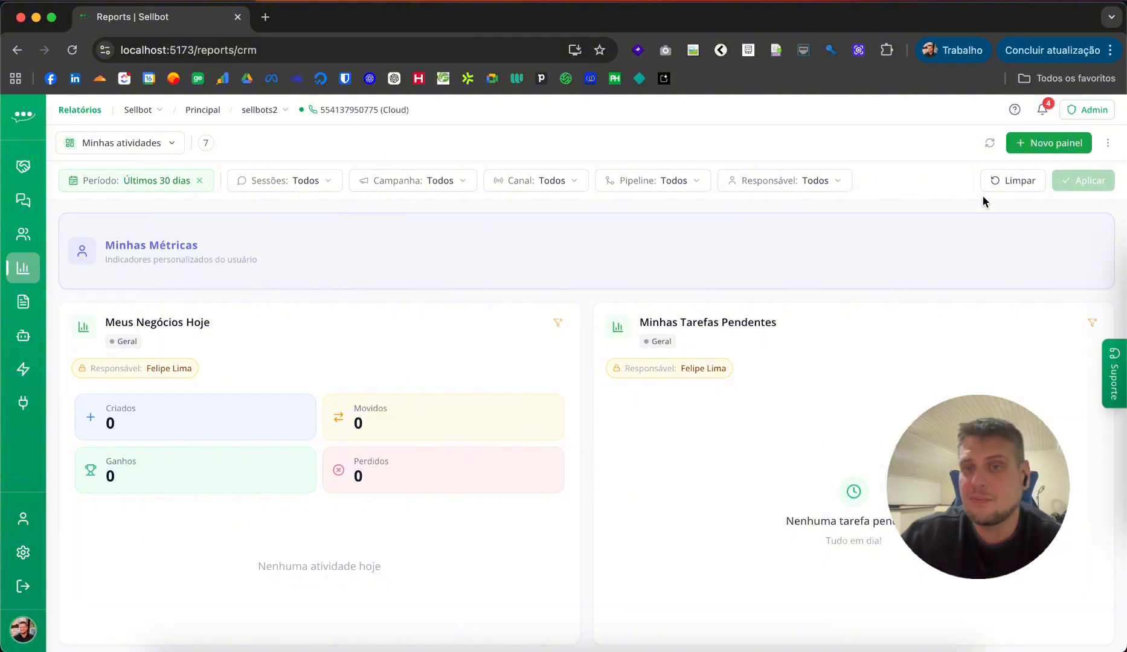
Look through the Minhas atividades dashboard's widgets, from Minhas Métricas to Atividades e Reuniões
scroll(755, 239, down, 3)
scroll(755, 236, up, 3)
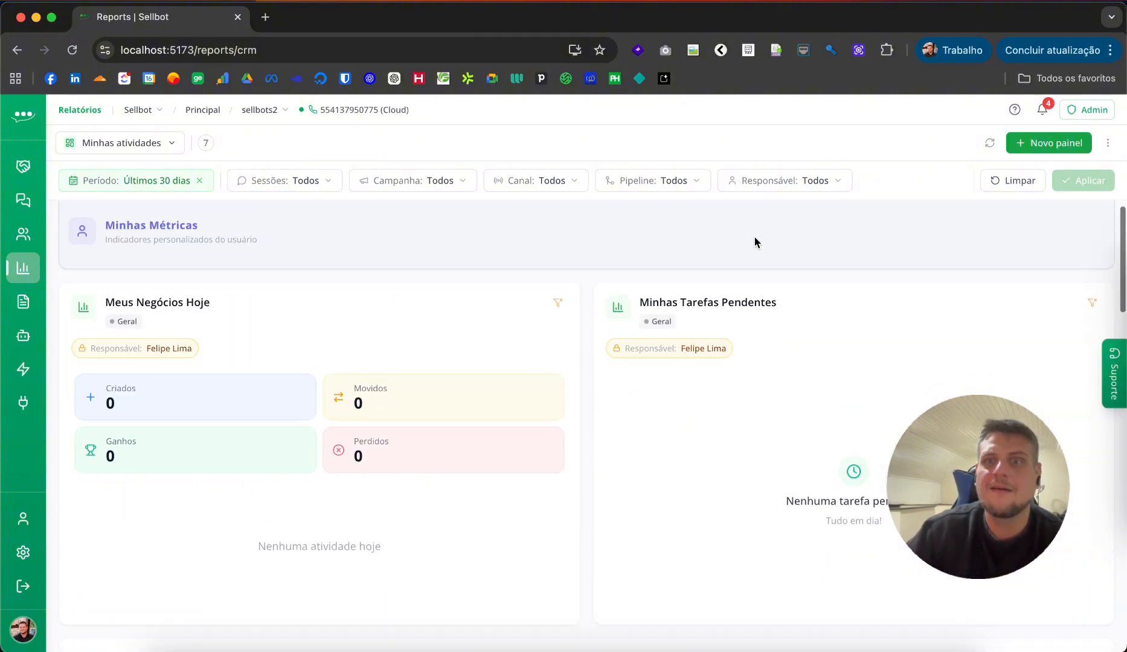
scroll(738, 299, down, 8)
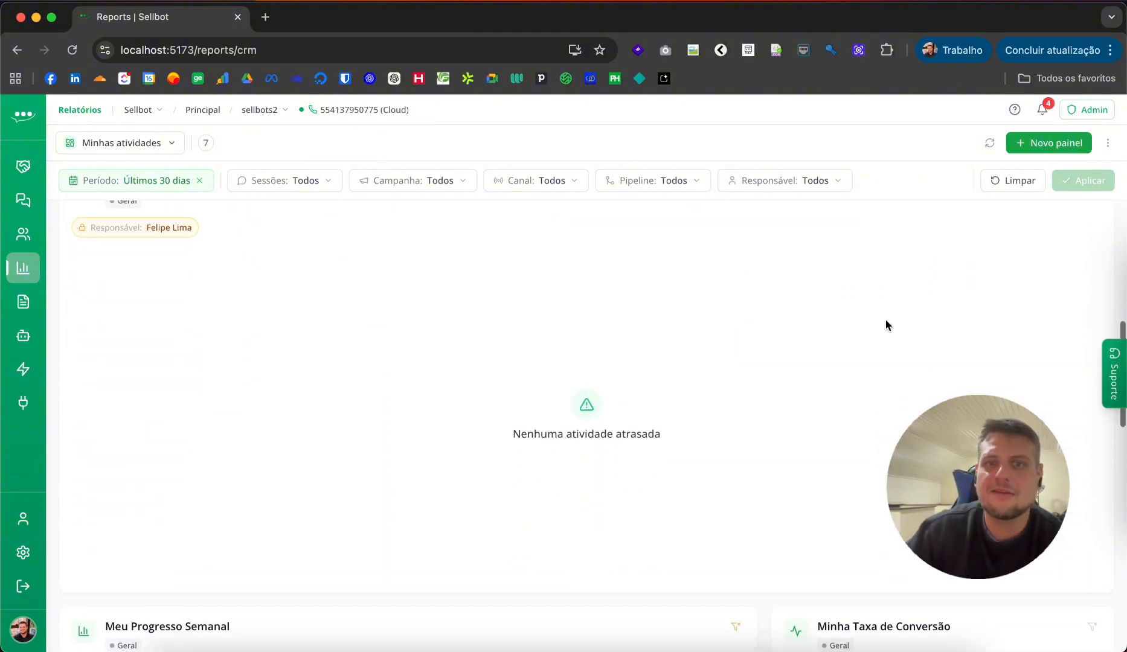
scroll(337, 255, up, 4)
scroll(407, 239, down, 10)
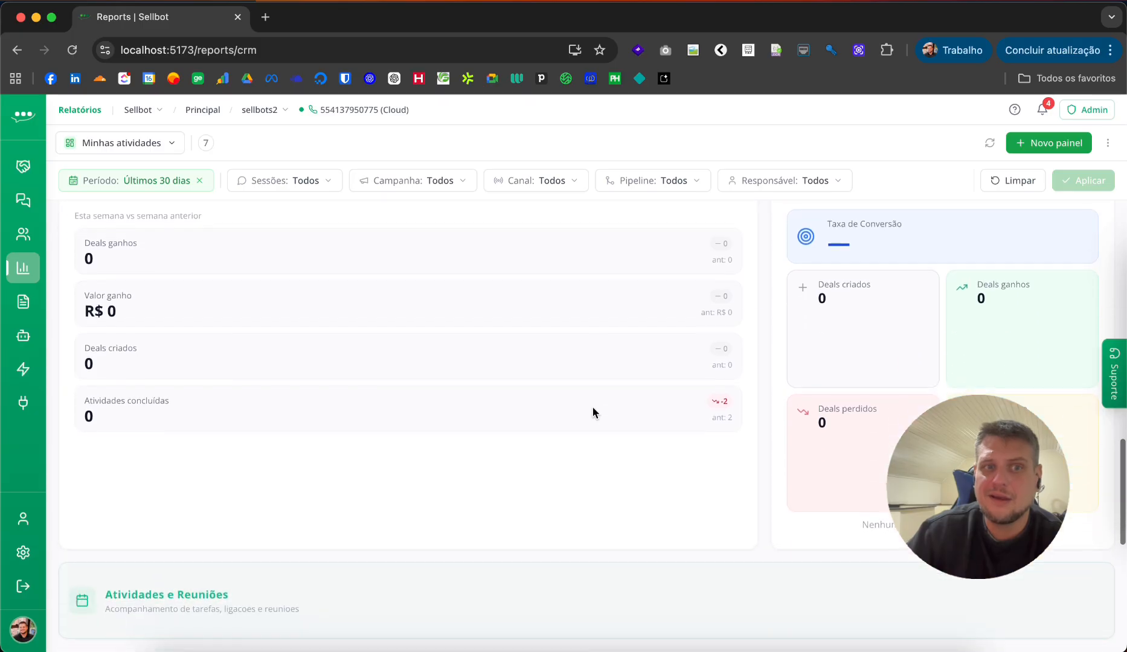
scroll(593, 413, up, 5)
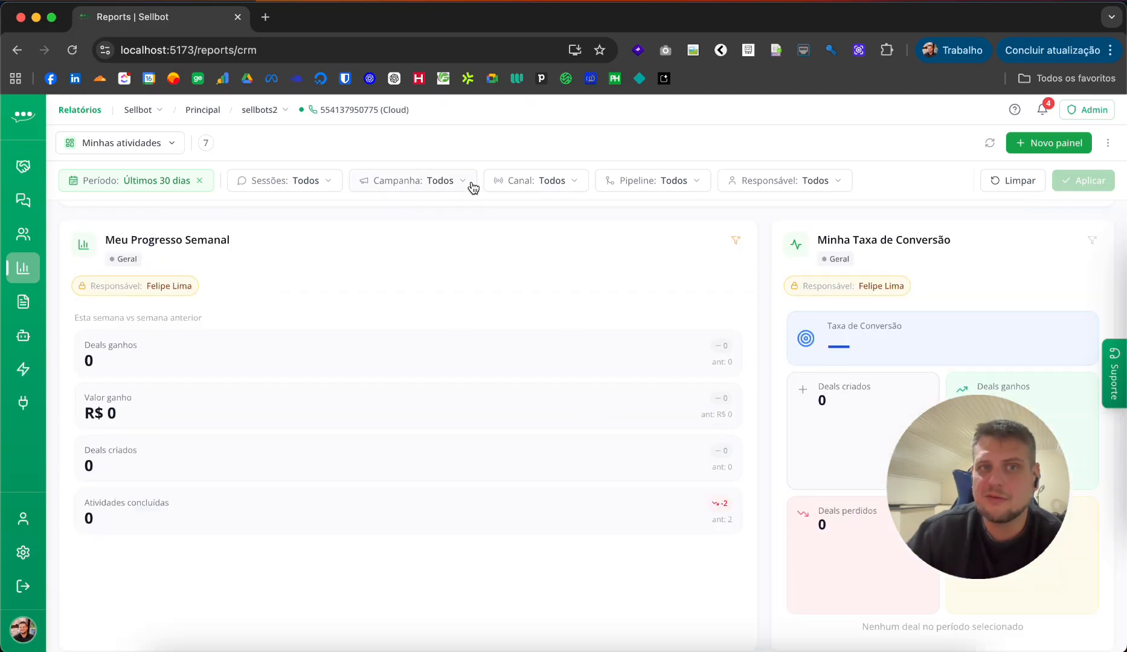
Filter the Minhas atividades dashboard by the period Mês passado and apply the filter
scroll(182, 242, up, 5)
click(158, 183)
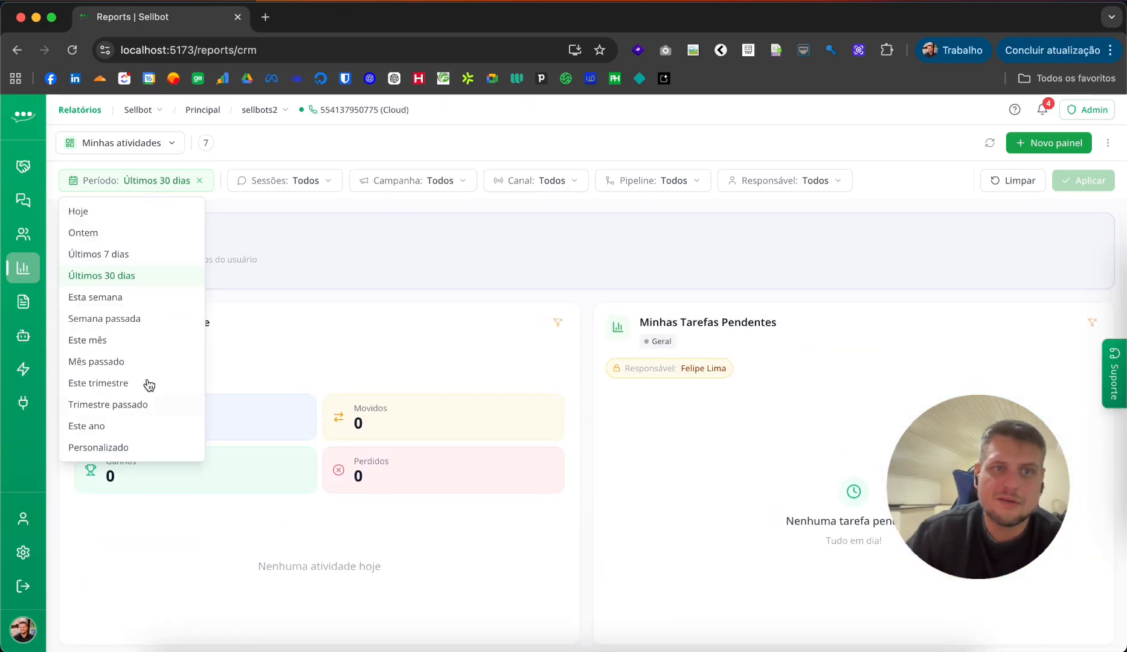
click(130, 362)
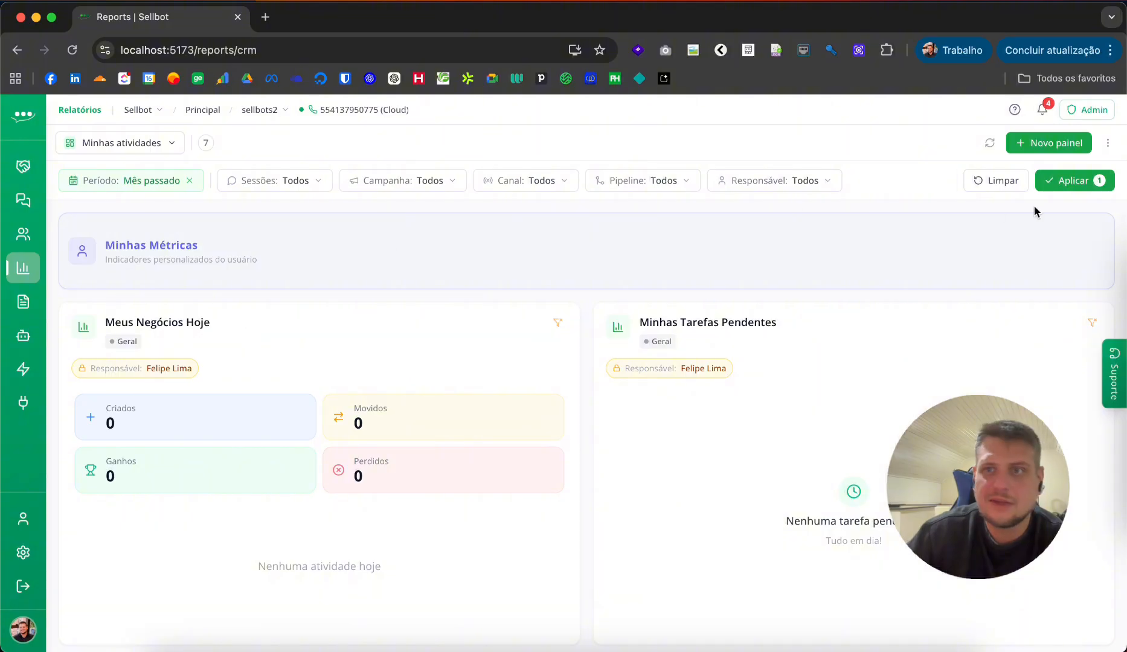
click(1110, 188)
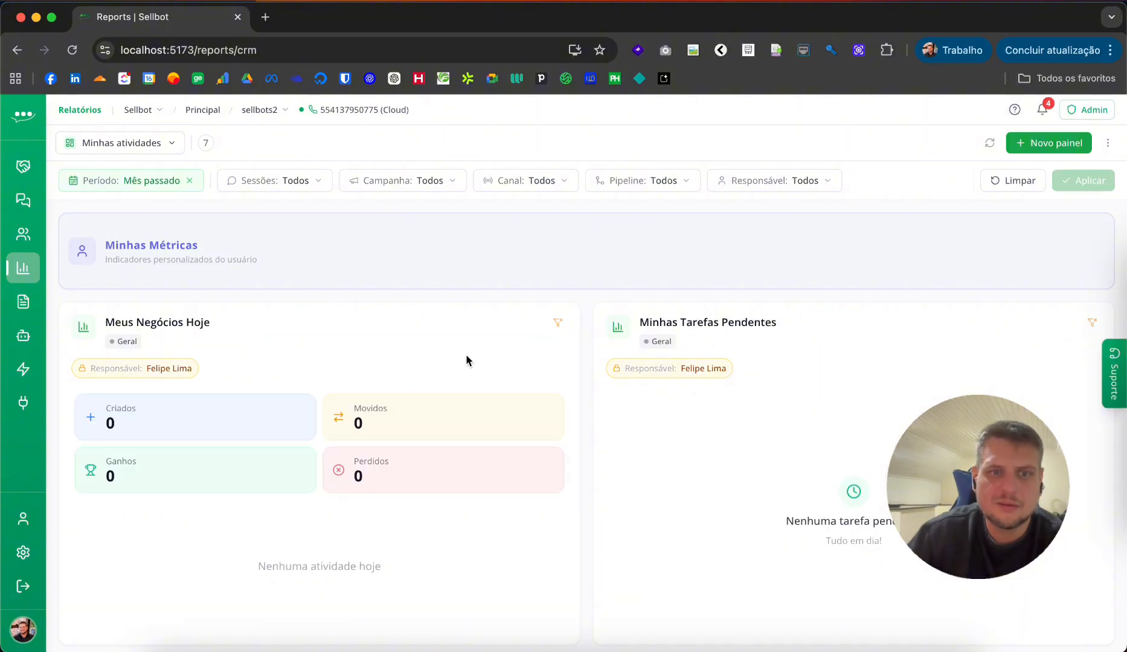
Examine the Meu Progresso Semanal widget, highlighting its weekly comparison figures and its Responsável filter
scroll(467, 361, down, 15)
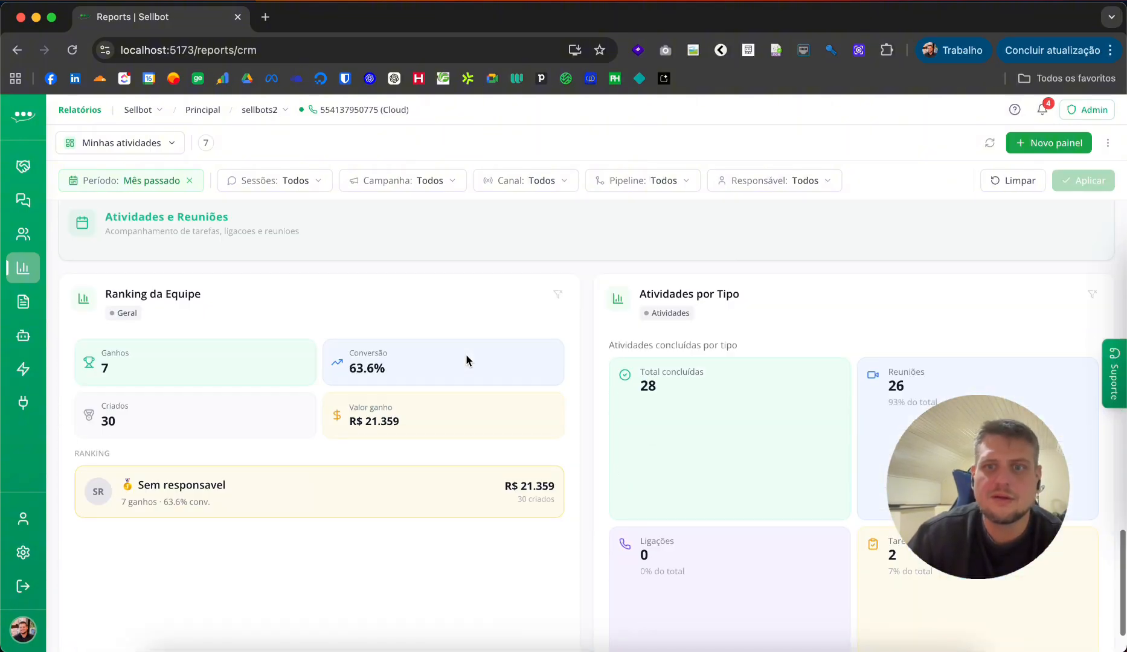
scroll(467, 360, up, 5)
scroll(465, 360, up, 2)
drag(171, 242, 319, 470)
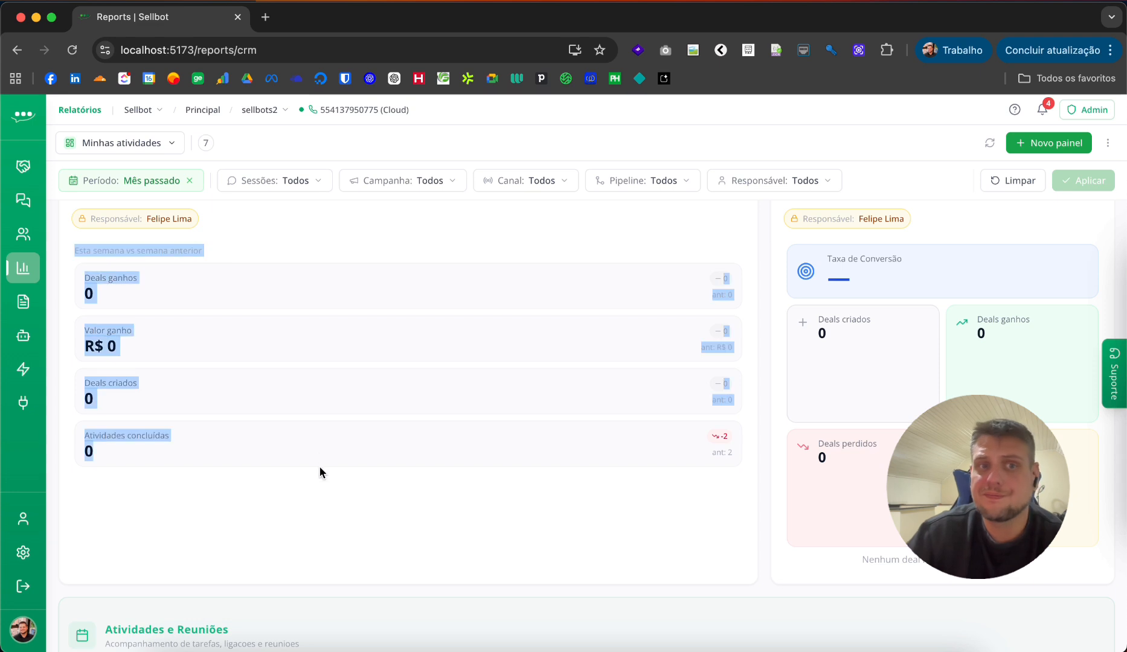
click(564, 312)
scroll(478, 320, up, 2)
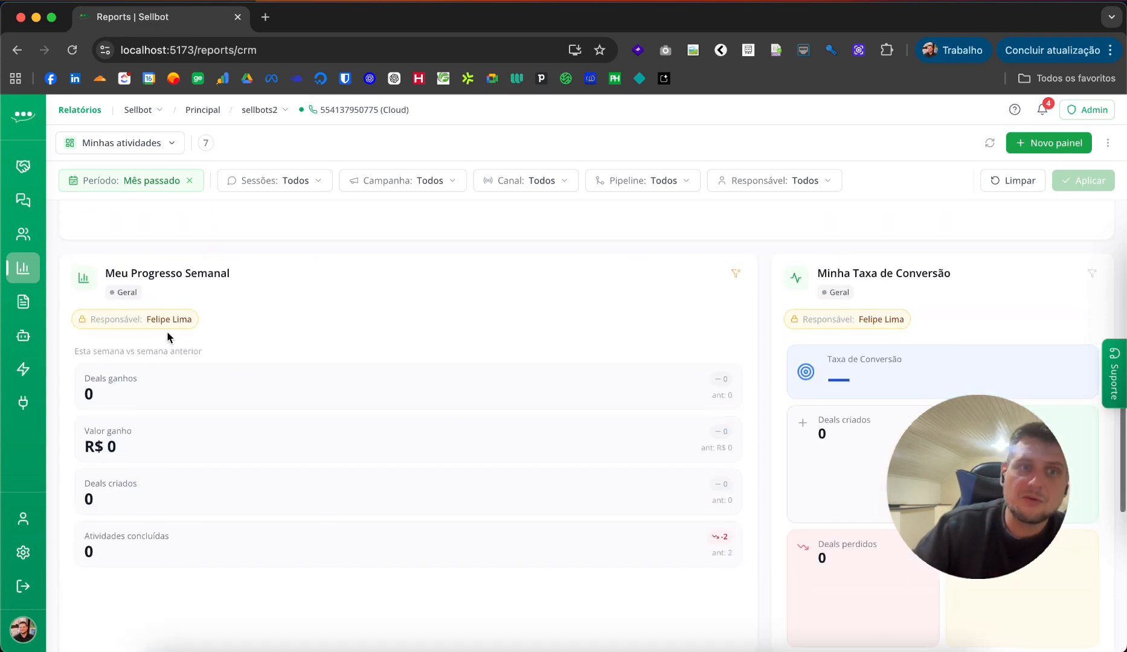
drag(180, 319, 199, 325)
click(901, 323)
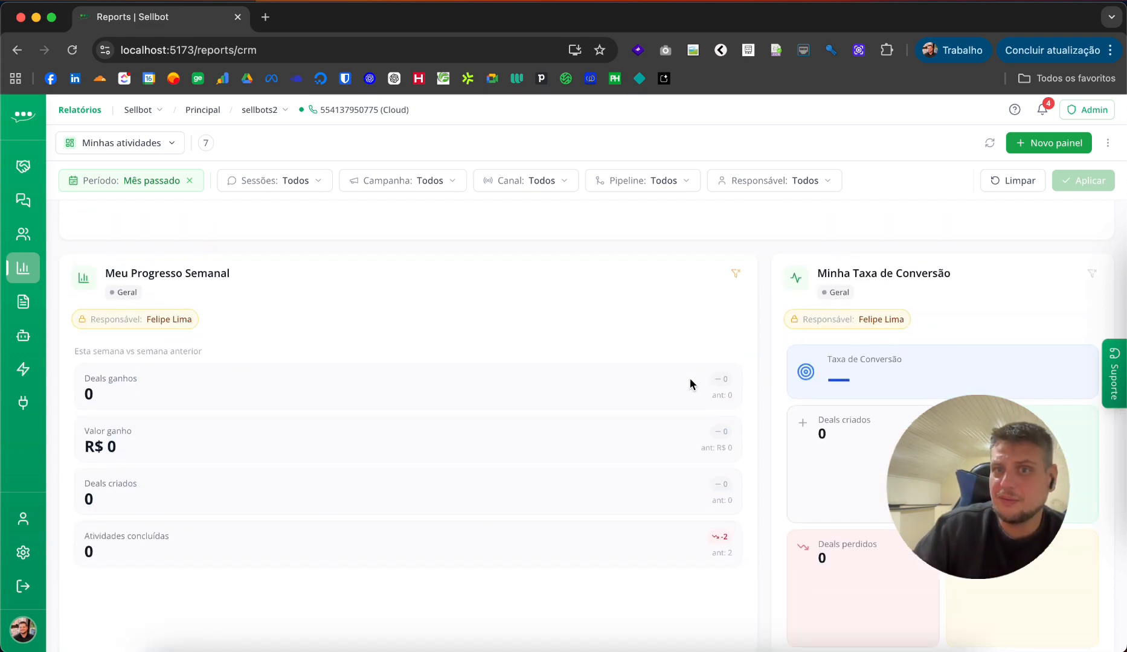
Examine the Atividades e Reuniões section, highlighting the Ranking da Equipe figures and clearing the highlight
scroll(725, 387, down, 5)
scroll(830, 305, up, 6)
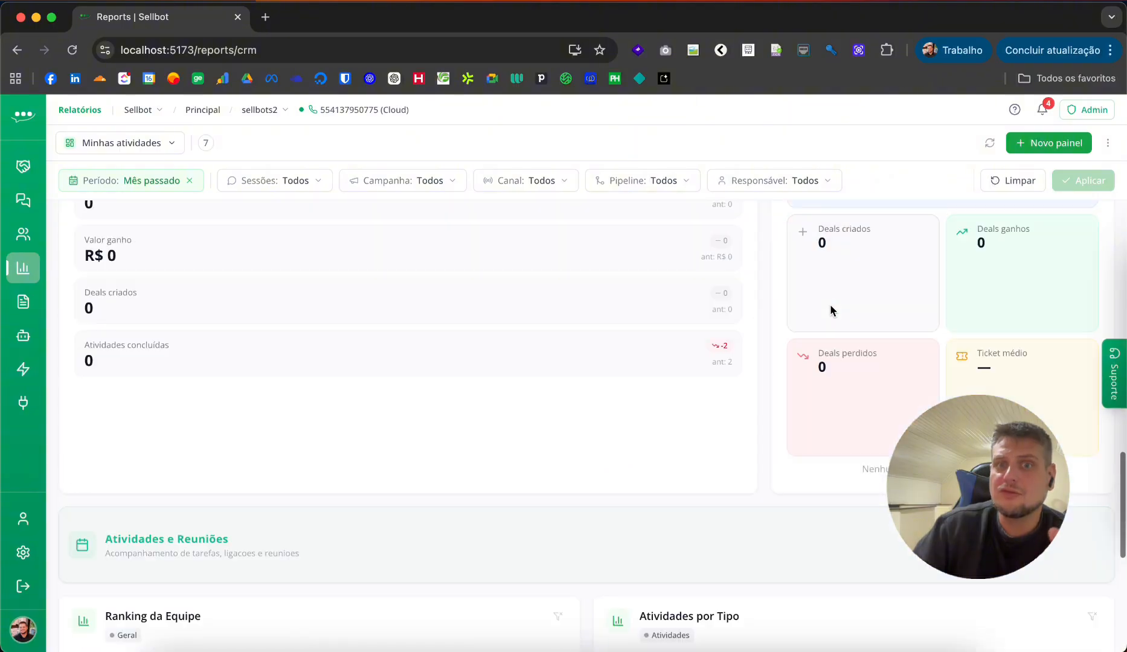
scroll(725, 347, up, 10)
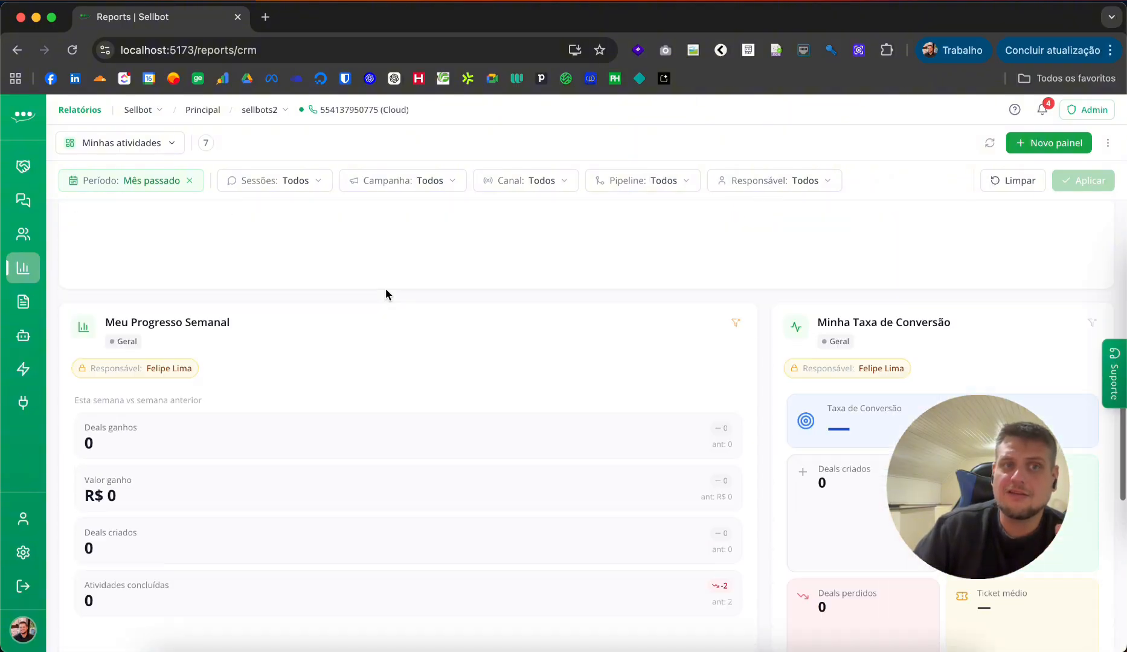
scroll(386, 294, up, 5)
scroll(744, 395, down, 15)
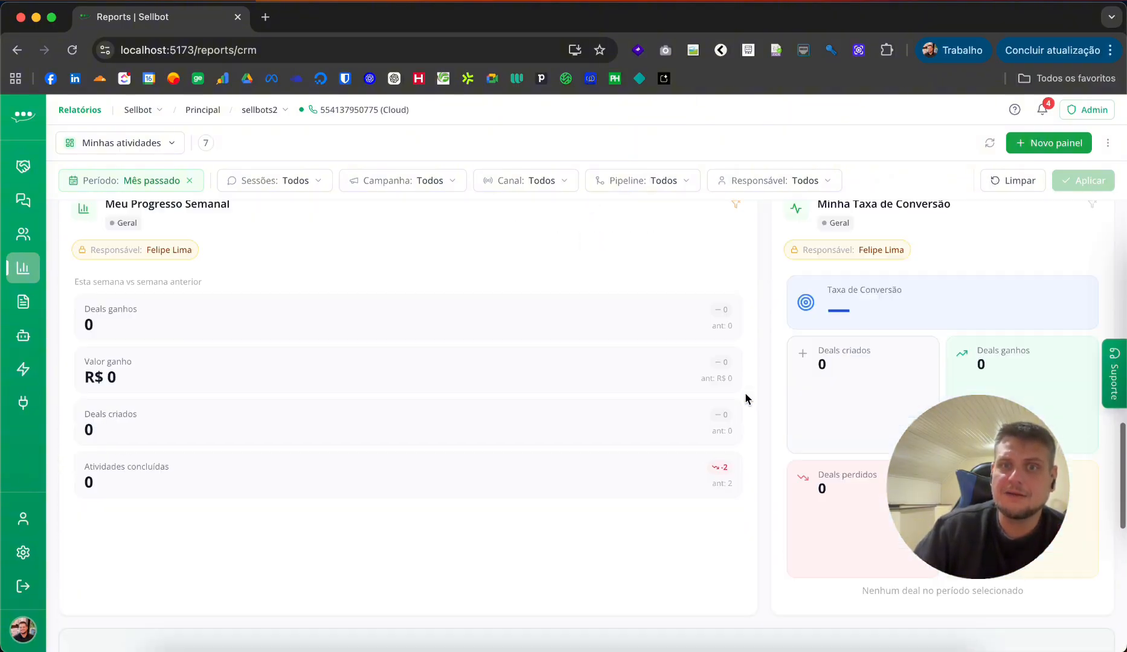
drag(134, 224, 376, 394)
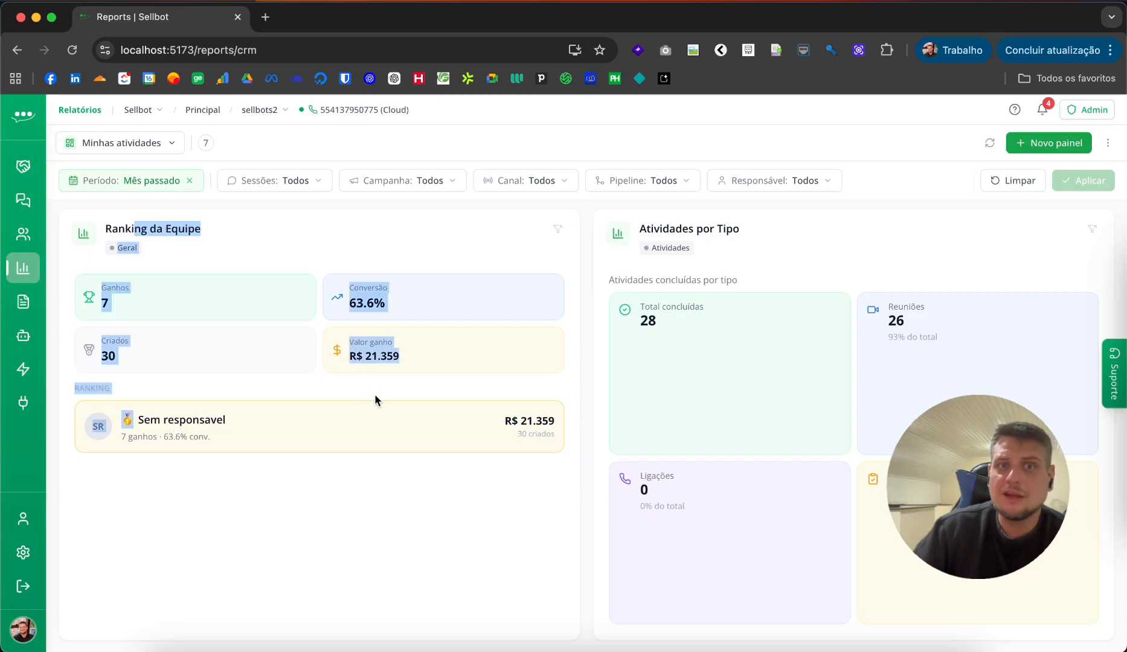
click(379, 394)
scroll(380, 394, up, 2)
drag(109, 240, 390, 494)
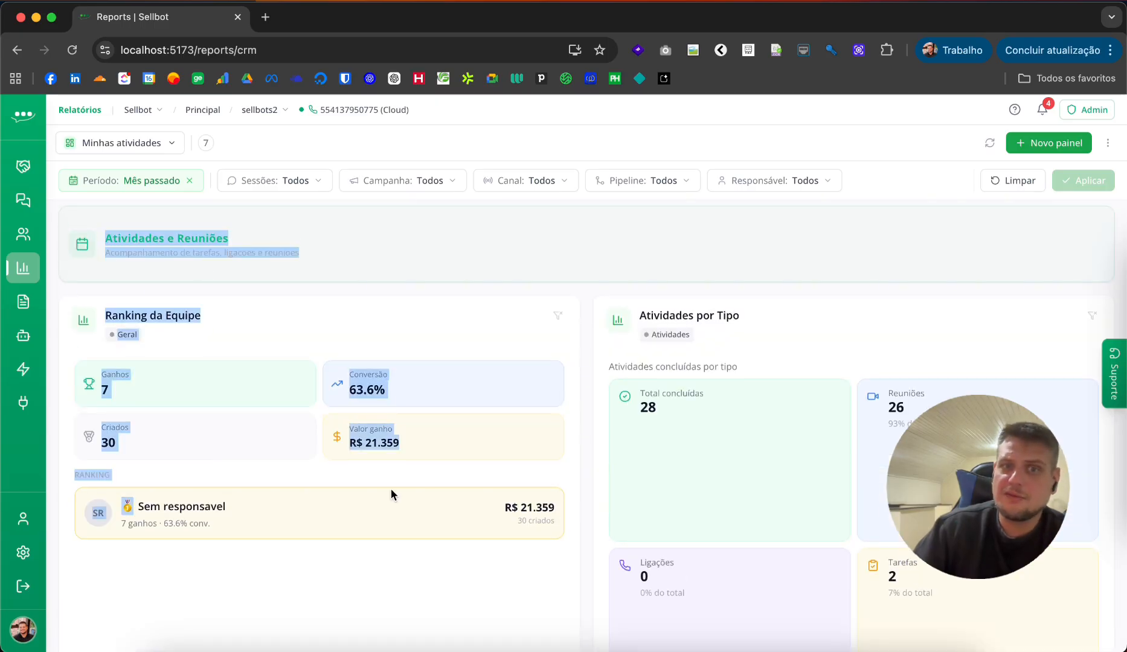
click(630, 457)
scroll(629, 457, down, 3)
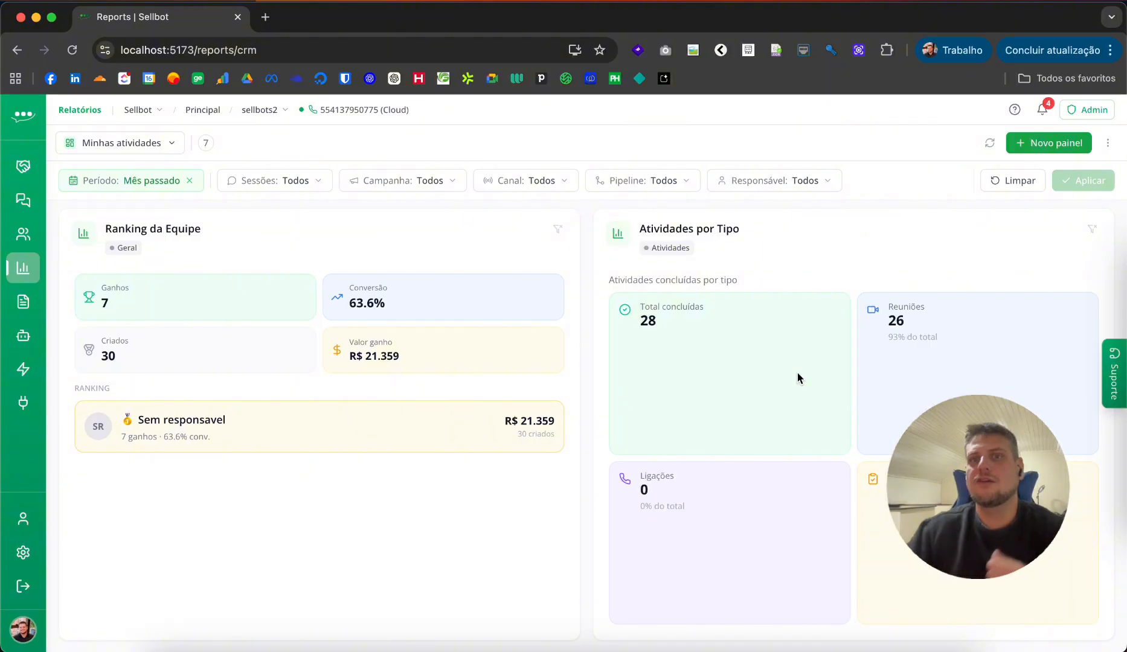
Open the Minhas atividades dashboard layout for editing and select the Timeline de Leads widget from the catalog's Leads category
scroll(855, 281, up, 10)
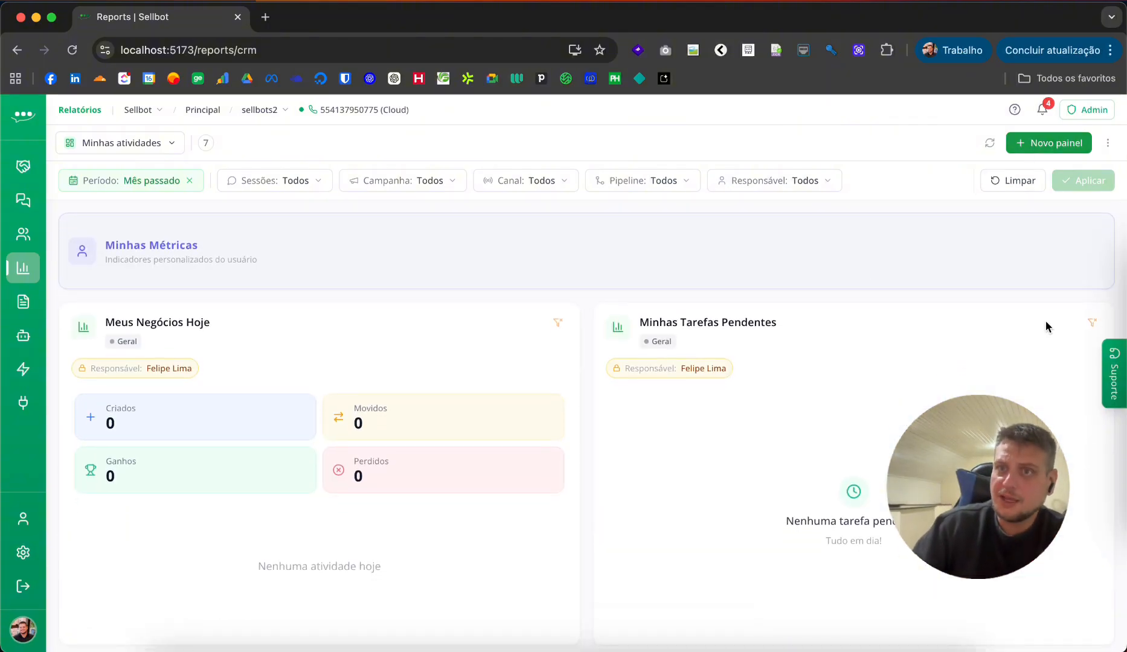
click(1108, 143)
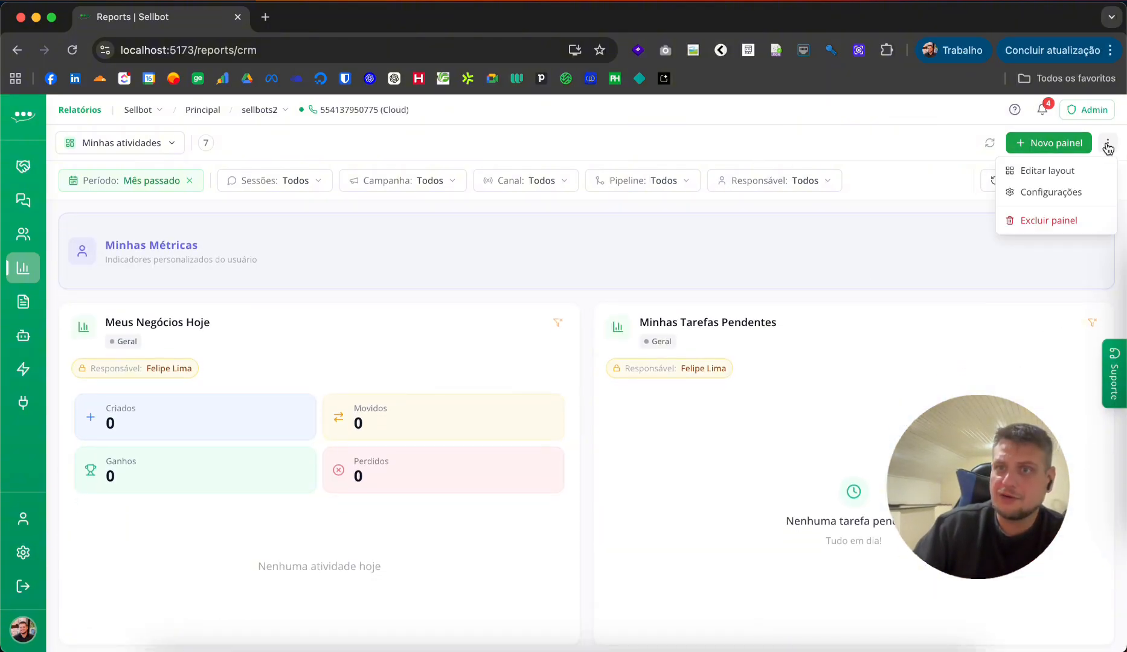
click(1045, 173)
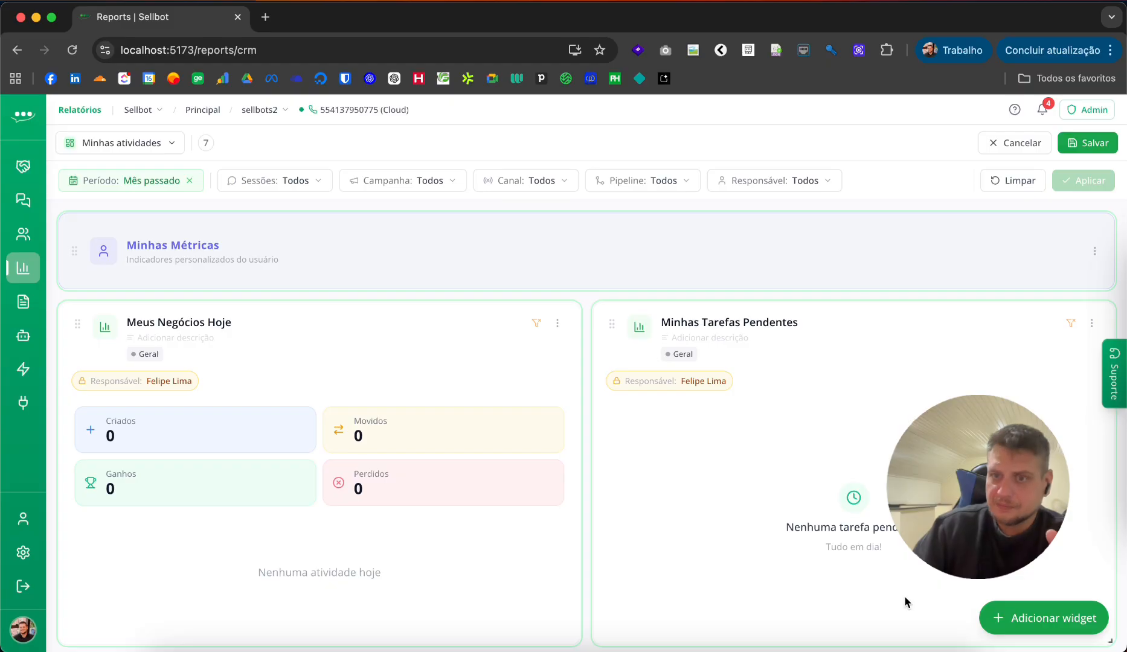
scroll(904, 601, down, 3)
click(1044, 618)
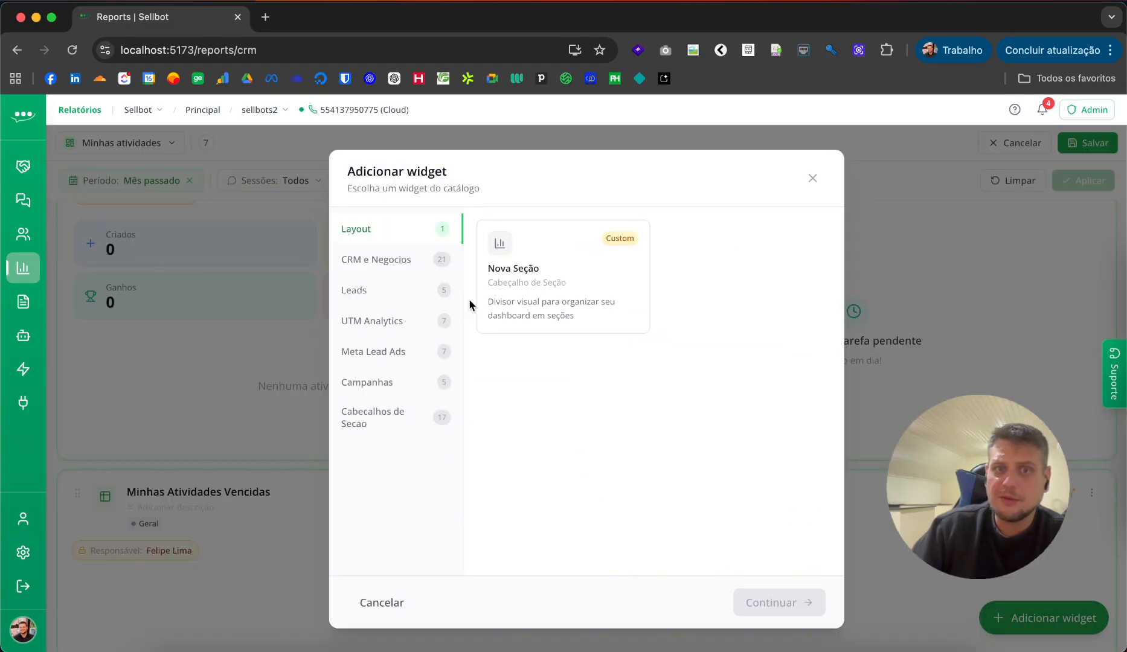
click(401, 260)
click(390, 292)
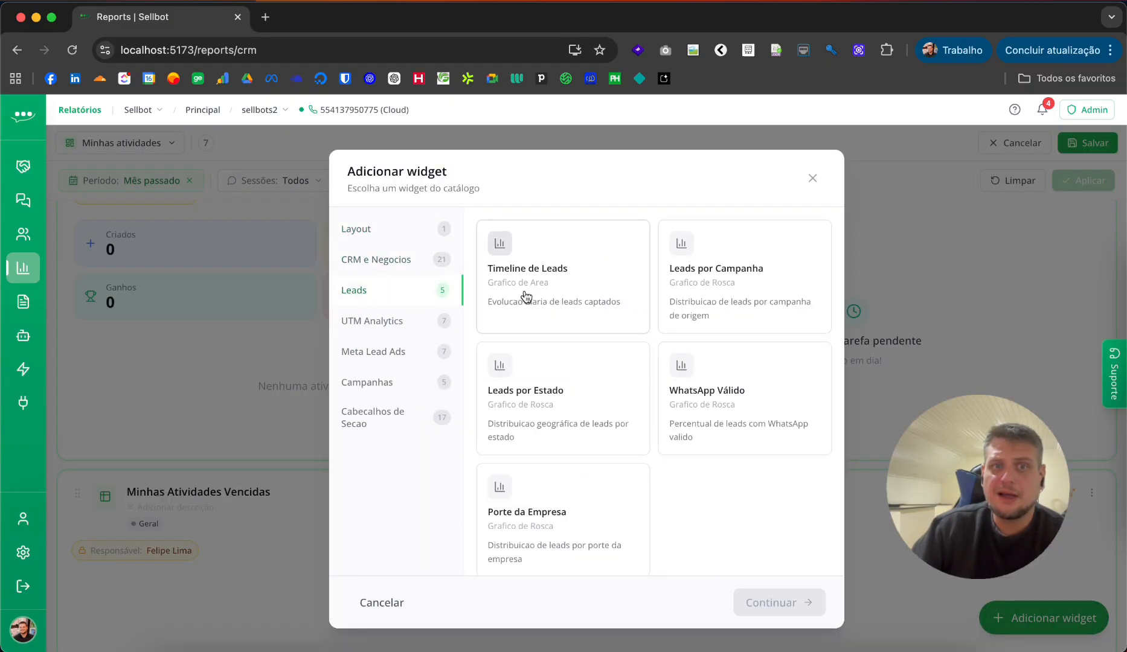
click(552, 247)
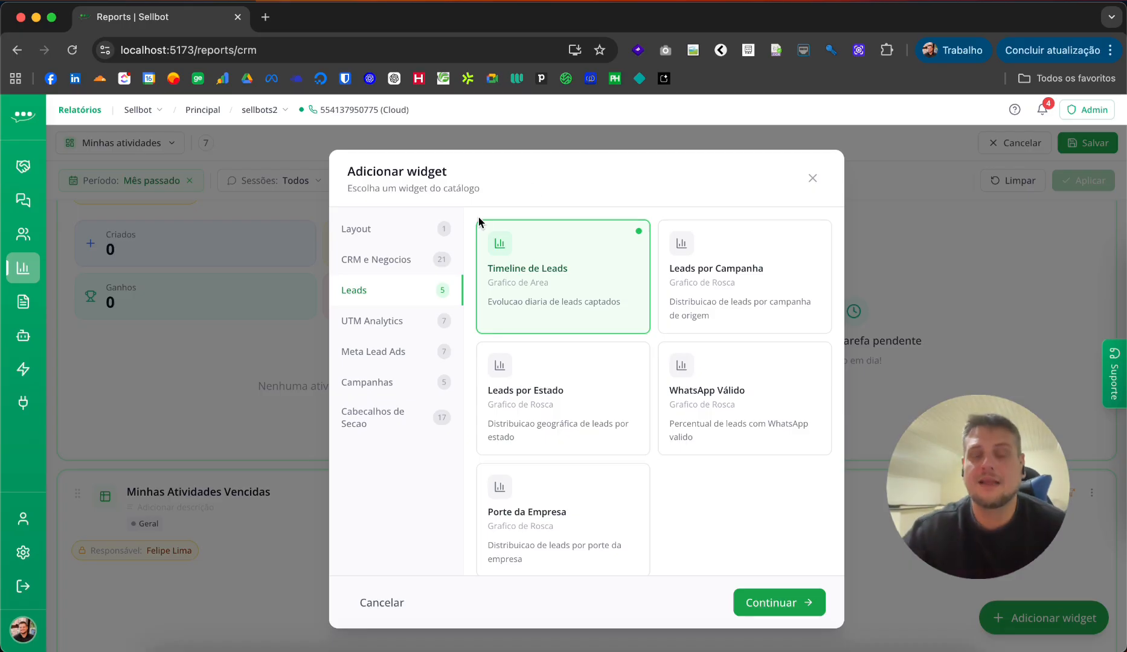
Browse the widget catalog's Layout and CRM e Negocios categories, returning to Timeline de Leads under Leads
click(371, 234)
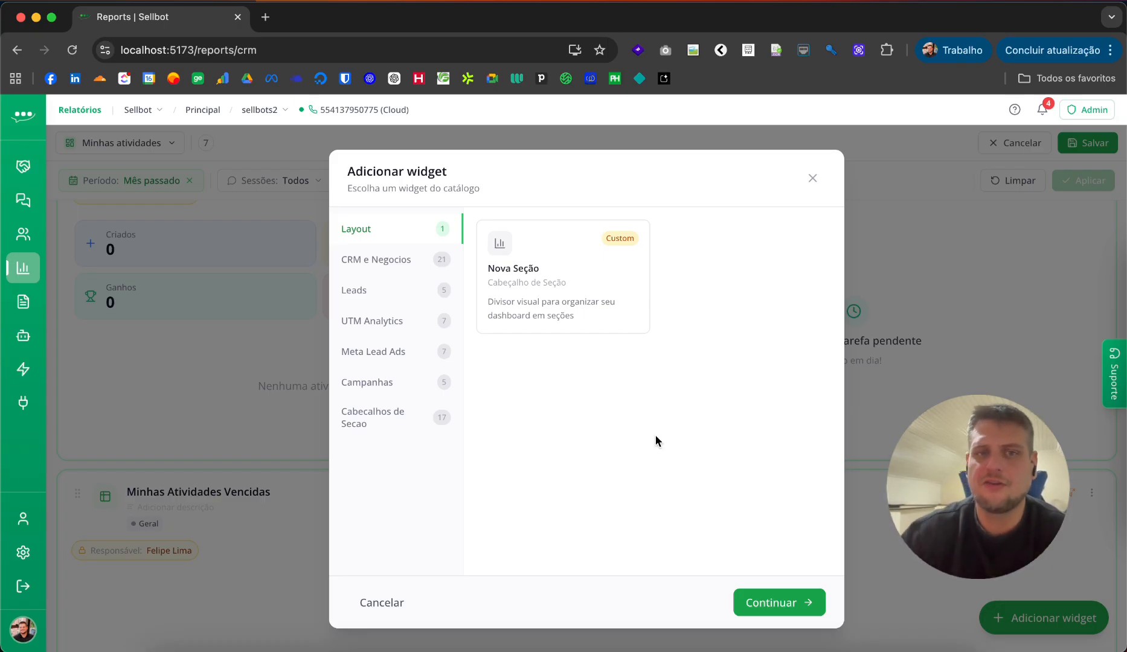
click(402, 262)
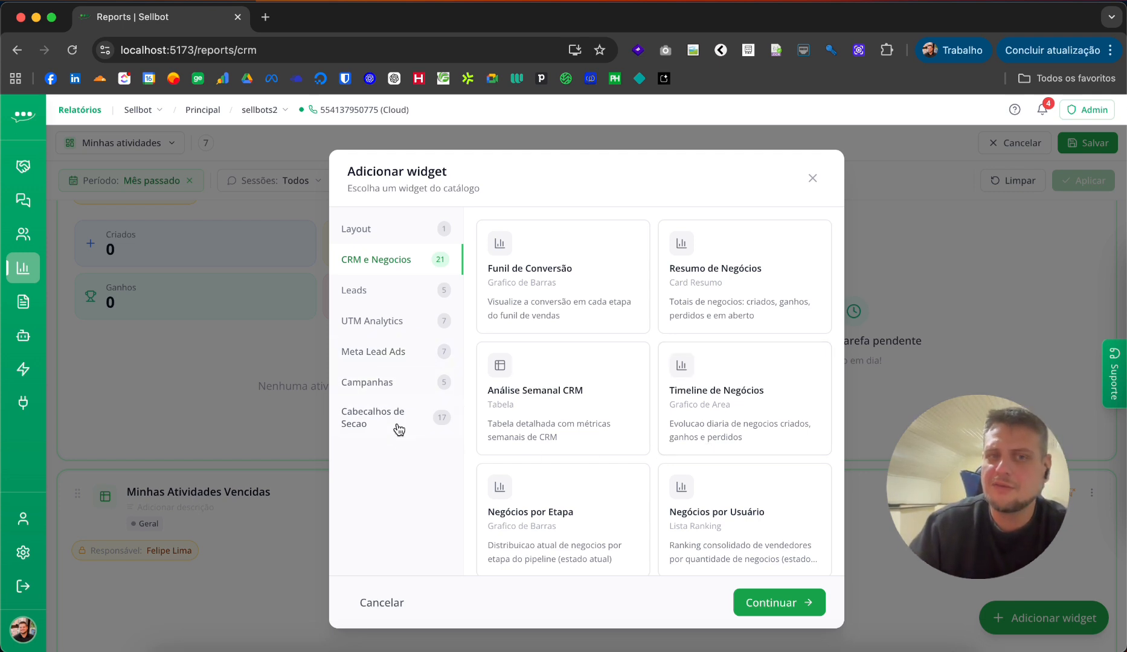
click(361, 228)
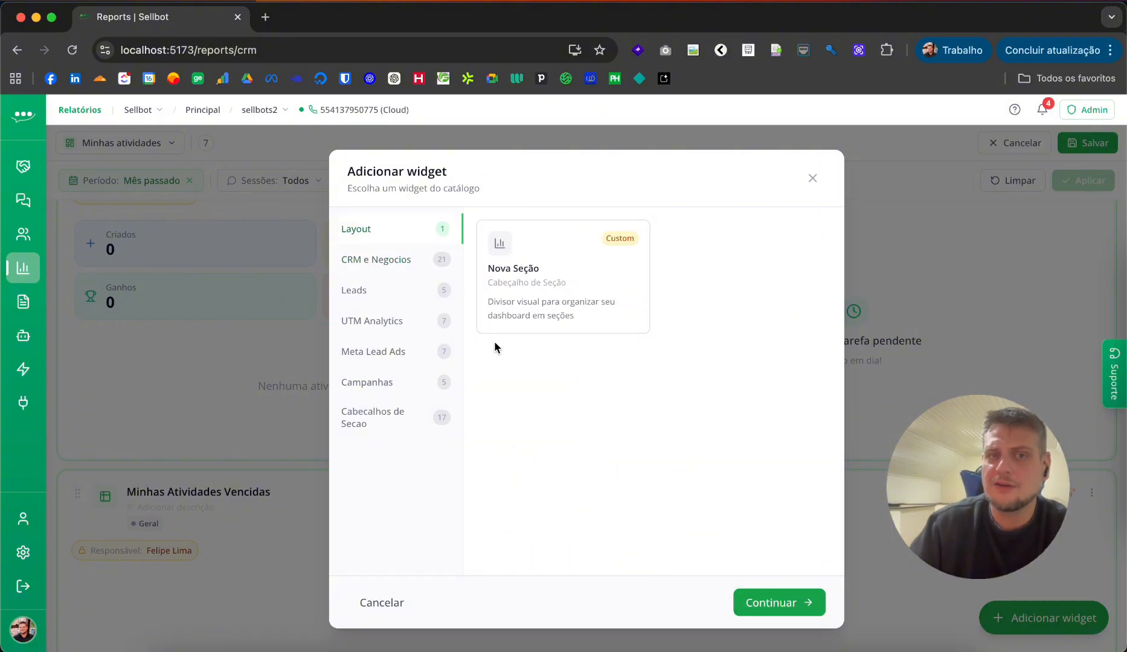
click(424, 268)
click(430, 296)
click(511, 308)
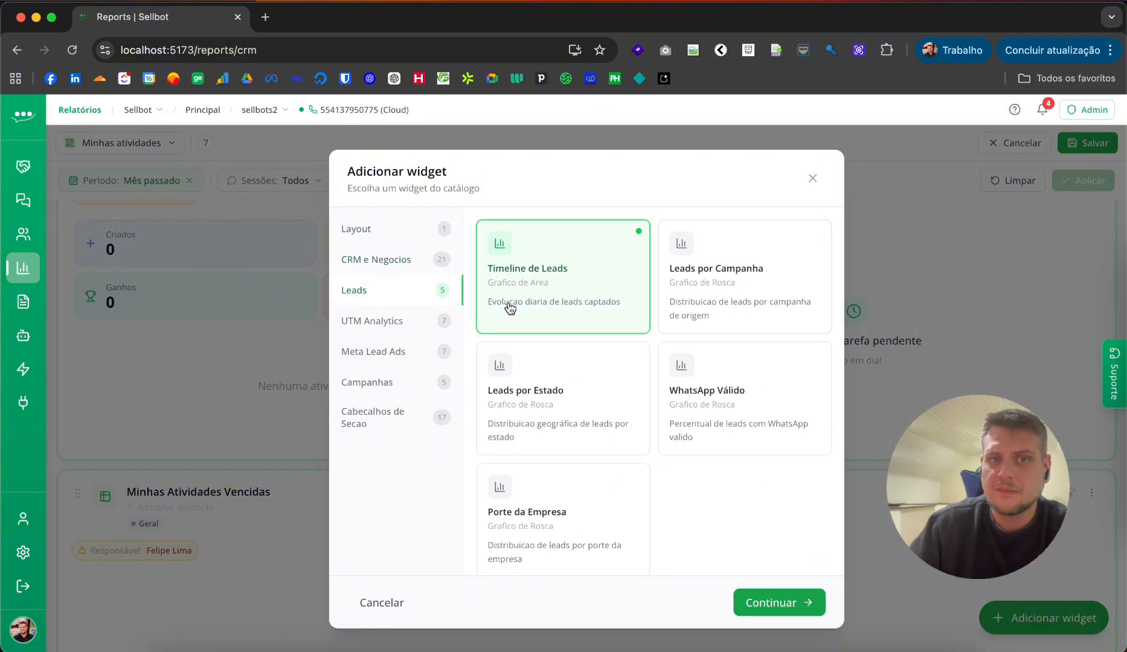
Proceed with the Timeline de Leads widget, keeping its default title, to reach its filter settings
click(799, 605)
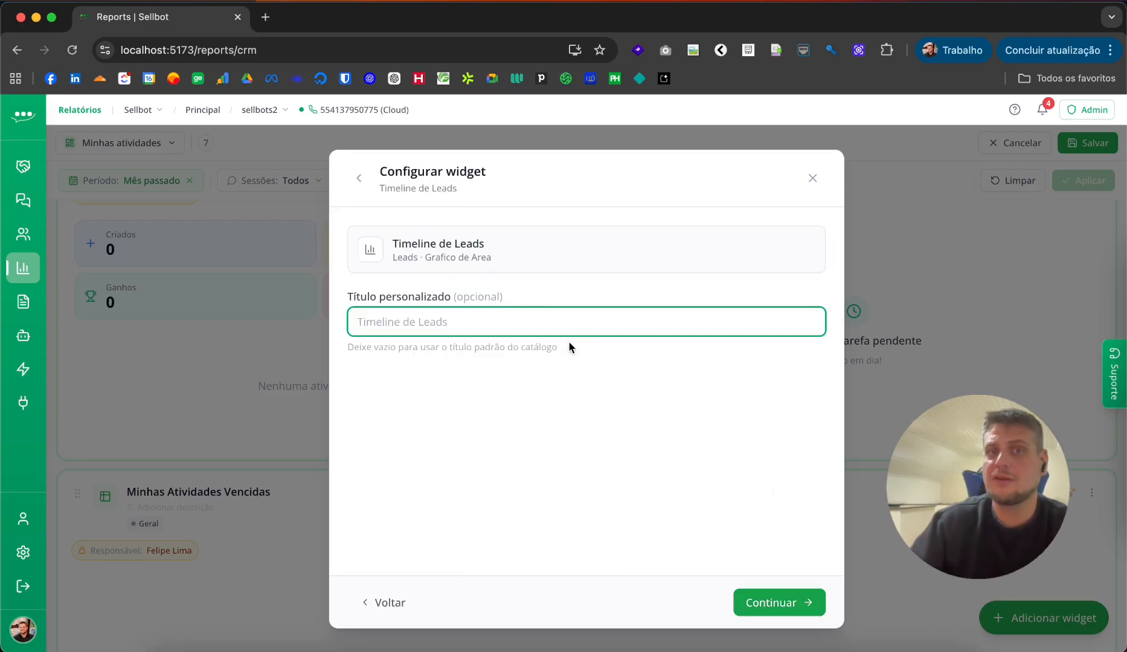
click(658, 420)
click(785, 600)
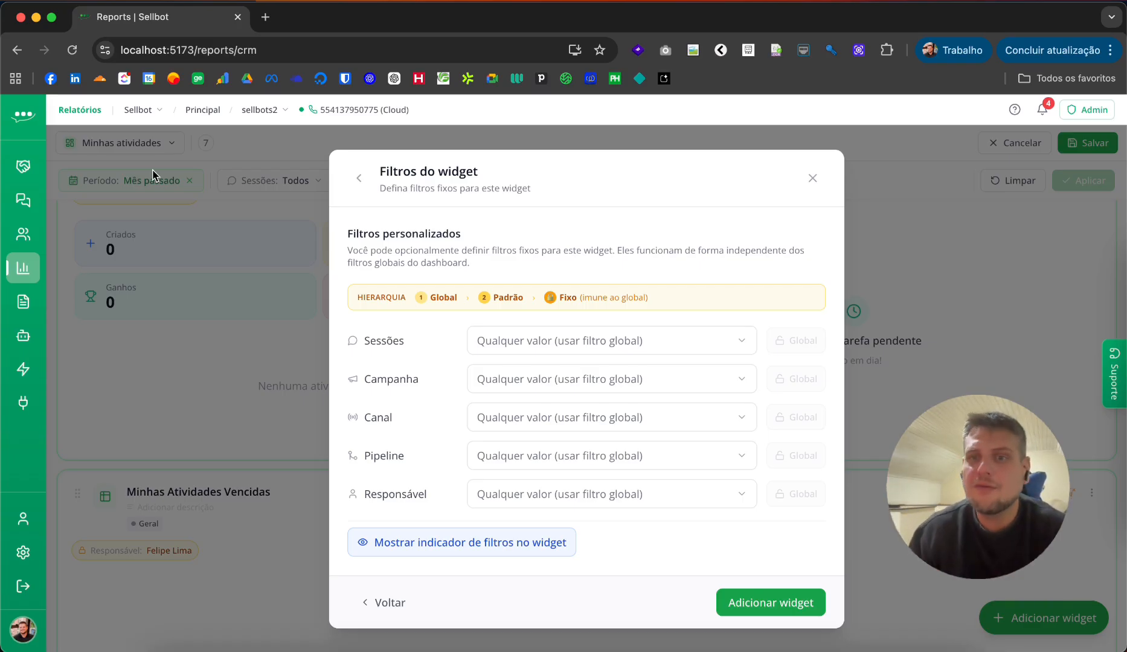
Try a fixed Responsável filter for one team member on the widget, switch its lock mode, and reset it to the global filter
click(567, 493)
click(610, 576)
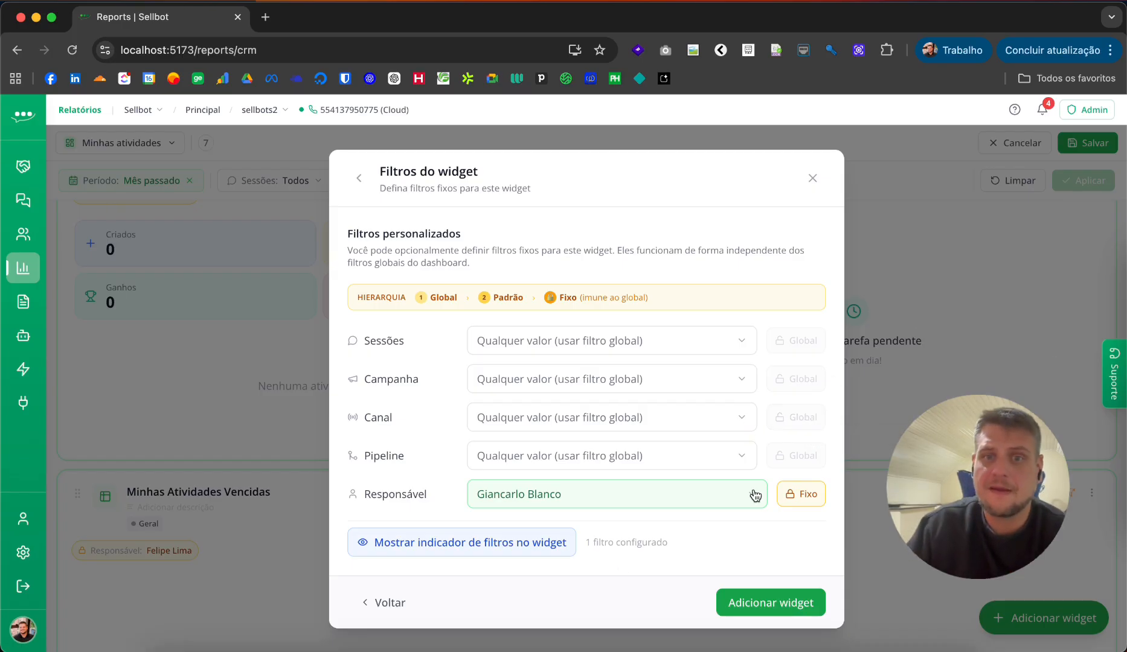
click(801, 494)
click(680, 501)
click(508, 525)
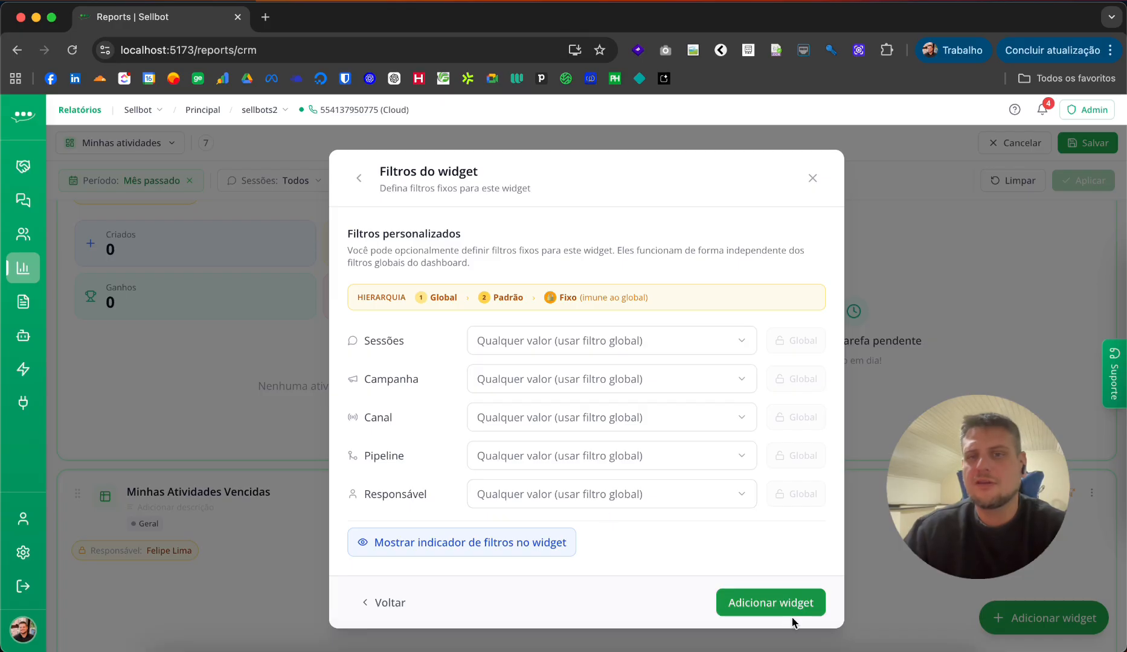
Add the Timeline de Leads widget without custom filters, placing it below all other widgets at full dashboard width
click(780, 604)
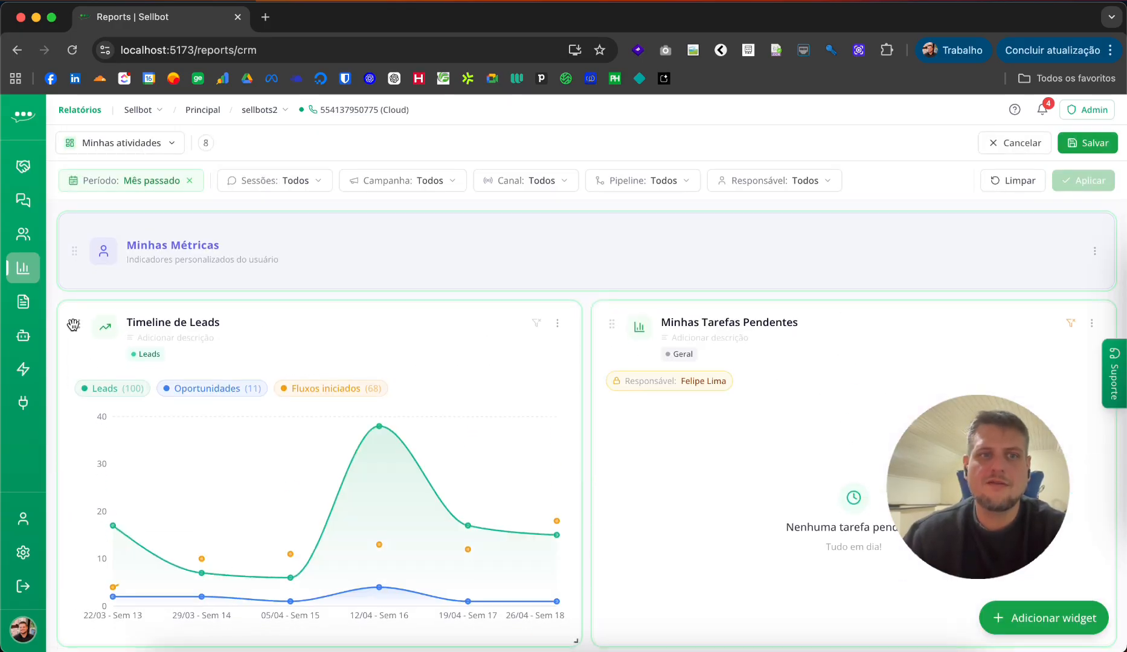
drag(73, 325, 220, 457)
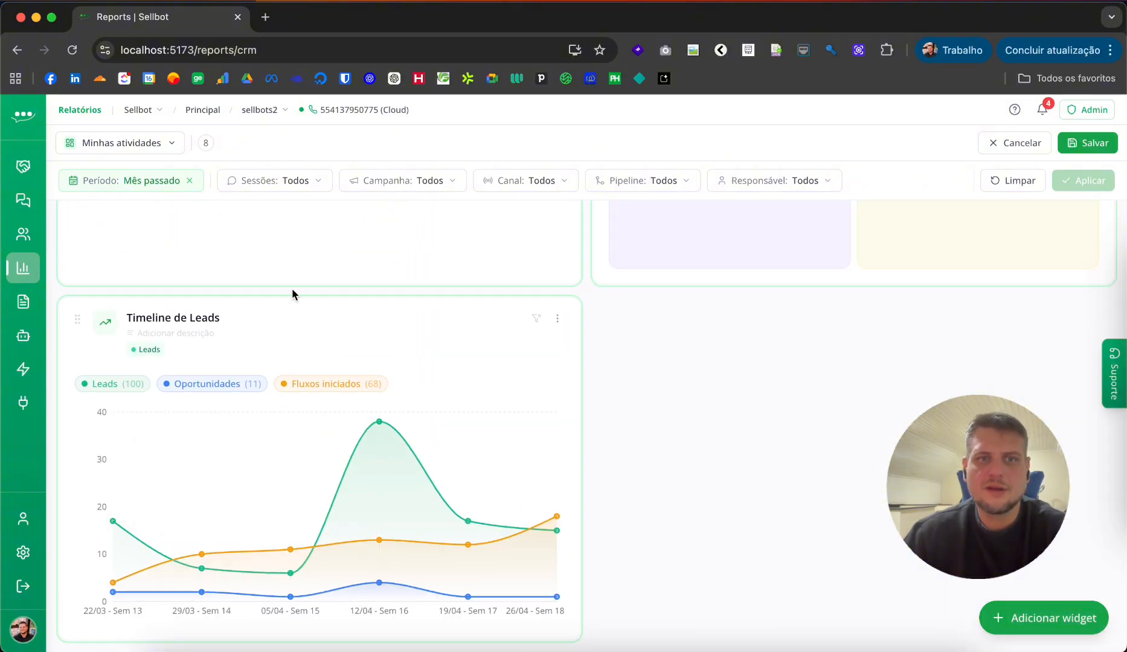
drag(107, 325, 65, 319)
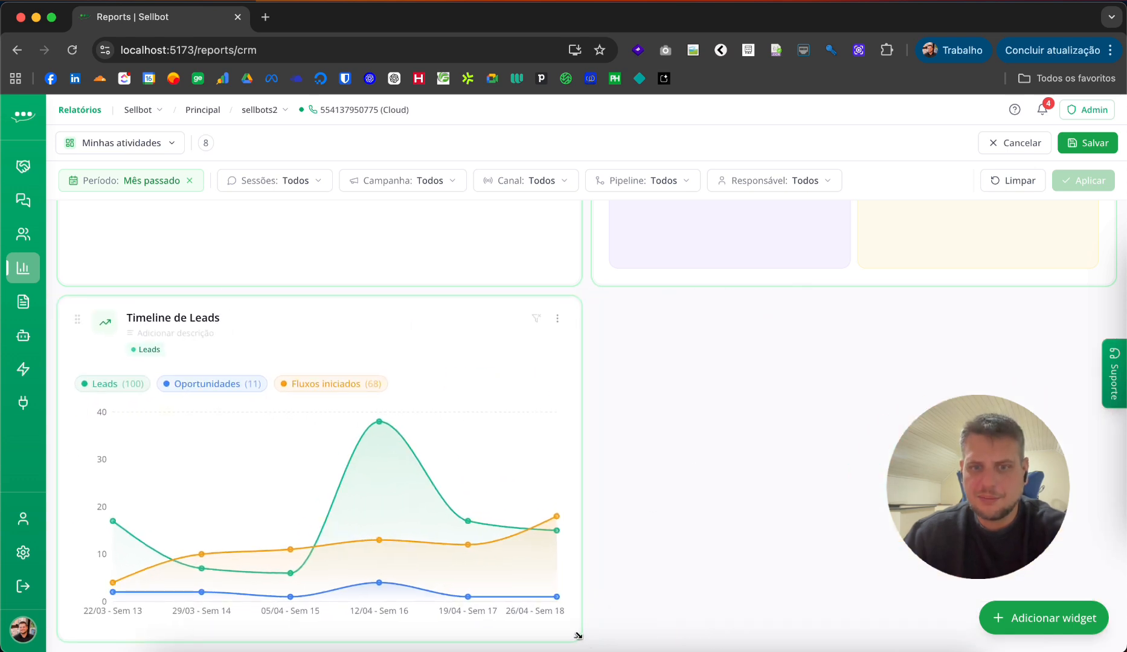
drag(578, 636, 1088, 628)
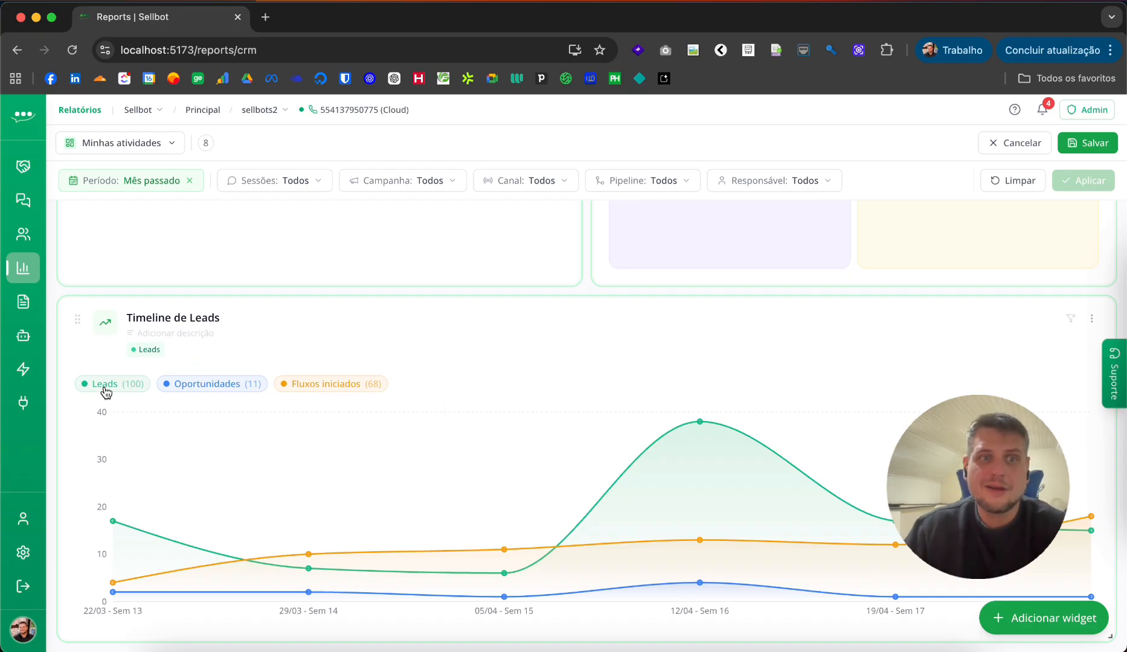
Hide the Oportunidades and Fluxos iniciados series in the Timeline de Leads chart and show them again
click(224, 390)
click(319, 387)
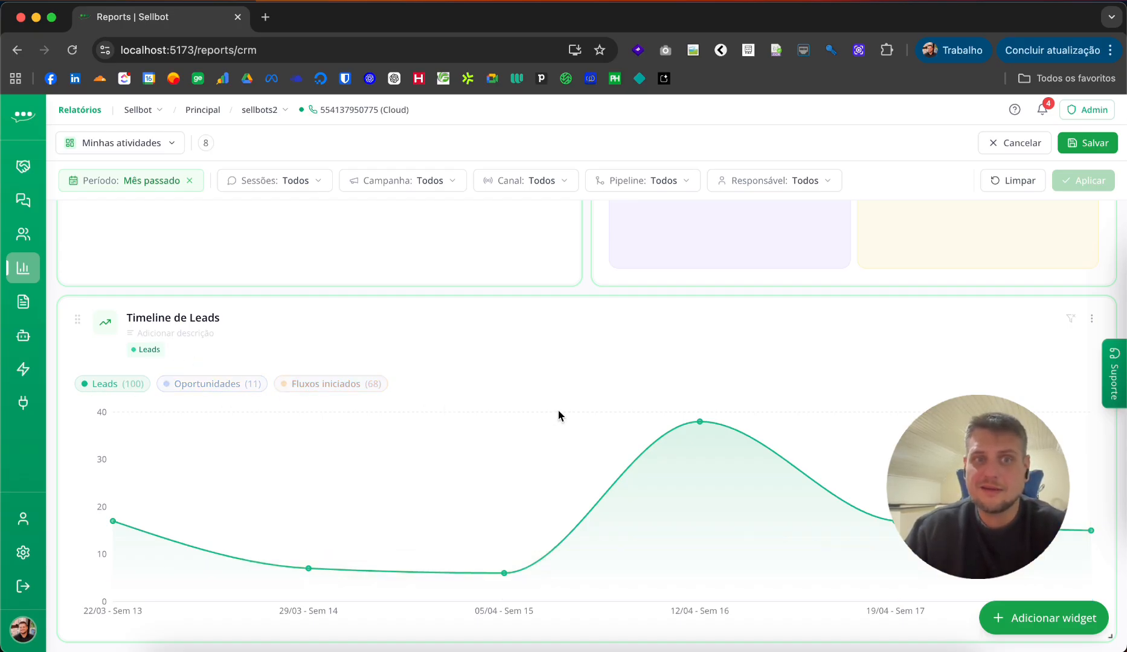
click(254, 386)
click(305, 386)
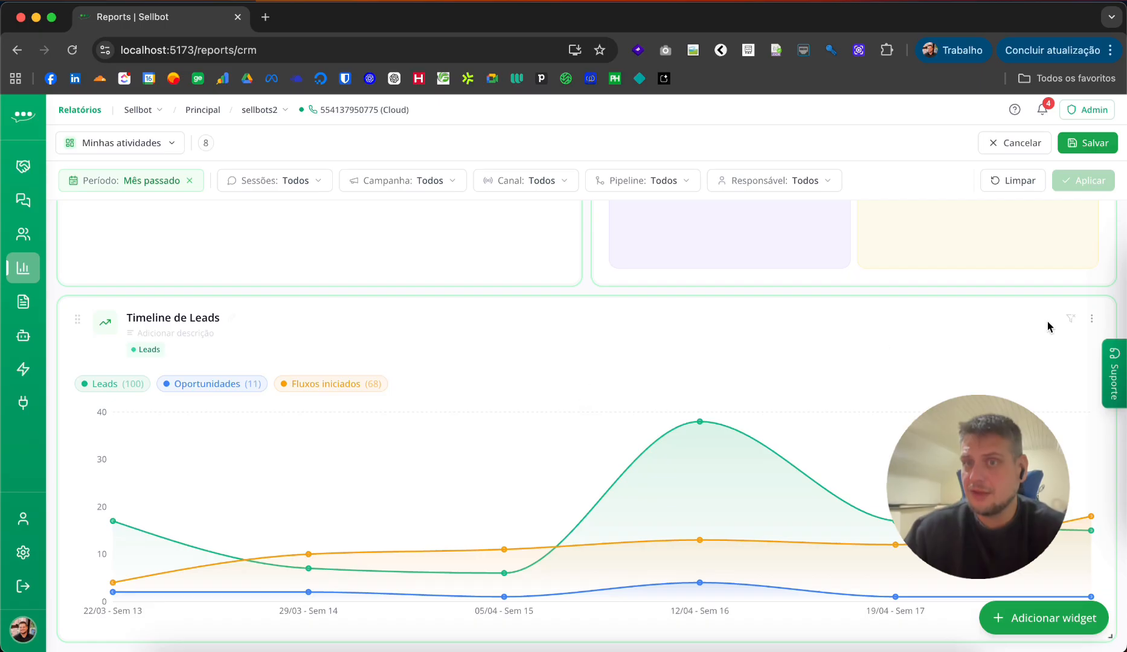
Review the Timeline de Leads widget's general and filter settings, closing them without changes
click(1091, 318)
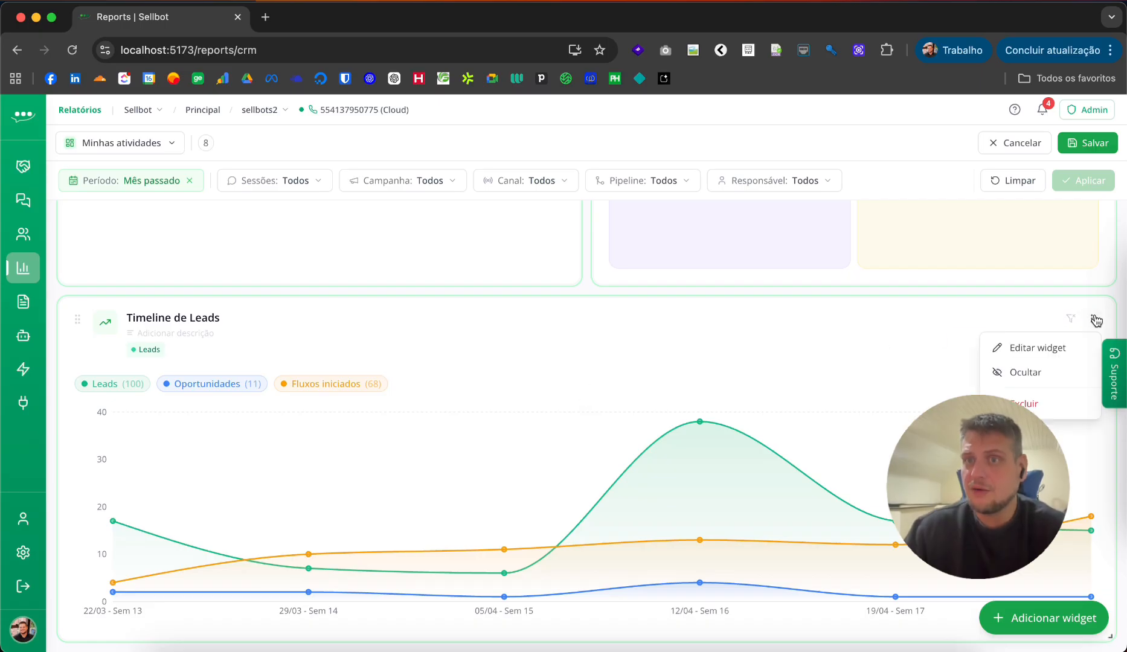
click(1054, 355)
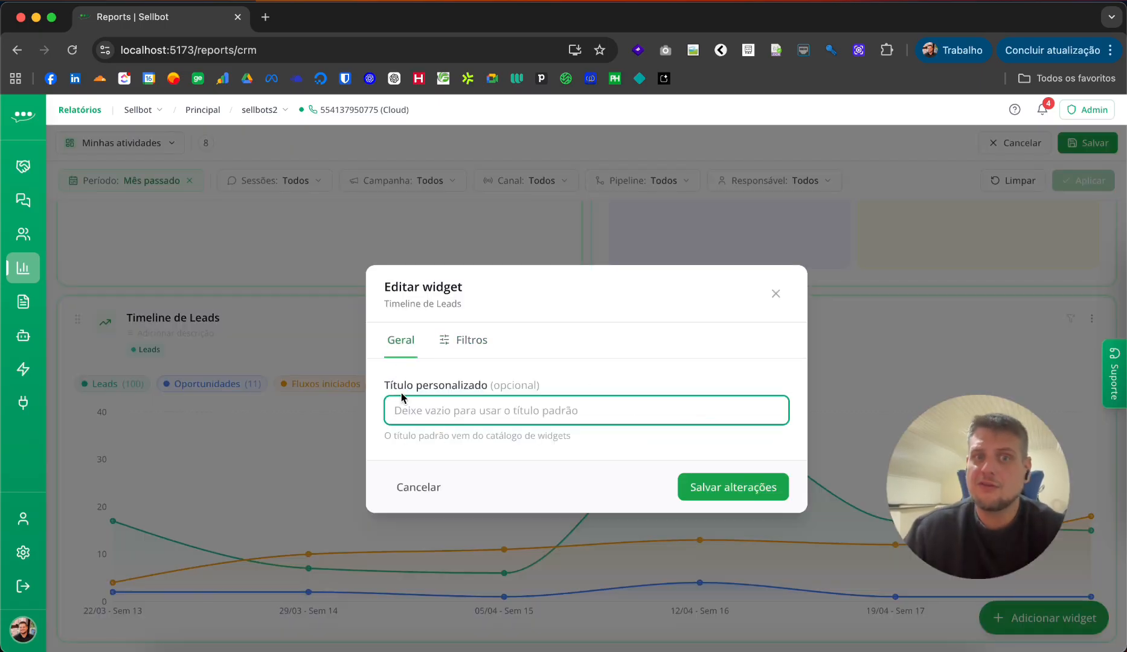
click(491, 342)
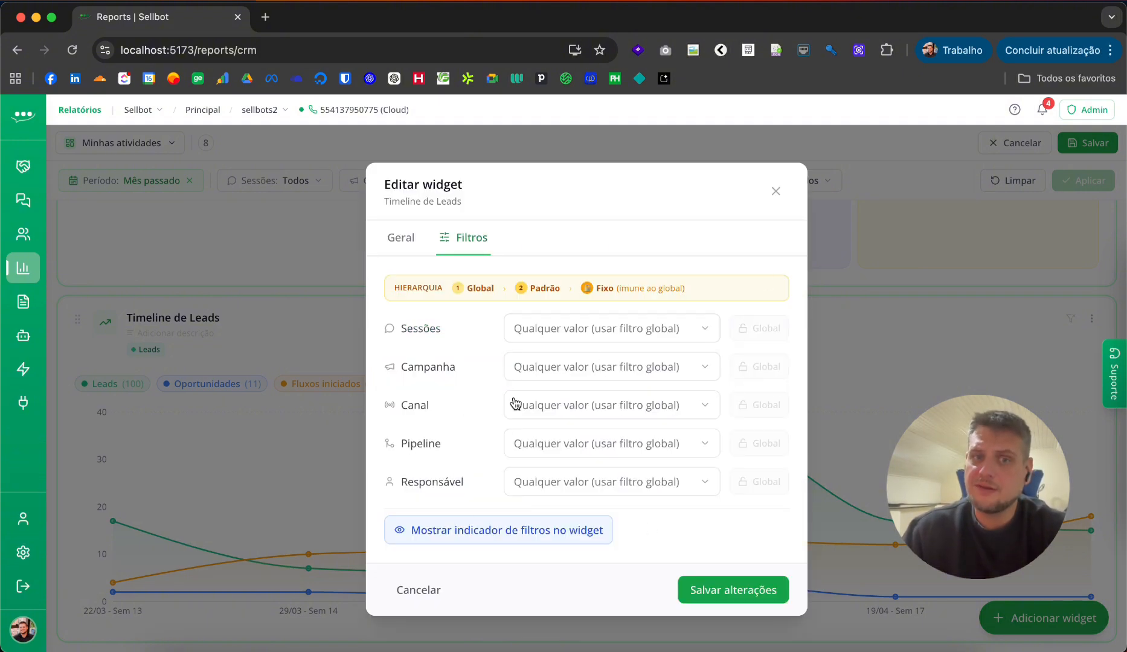
click(776, 191)
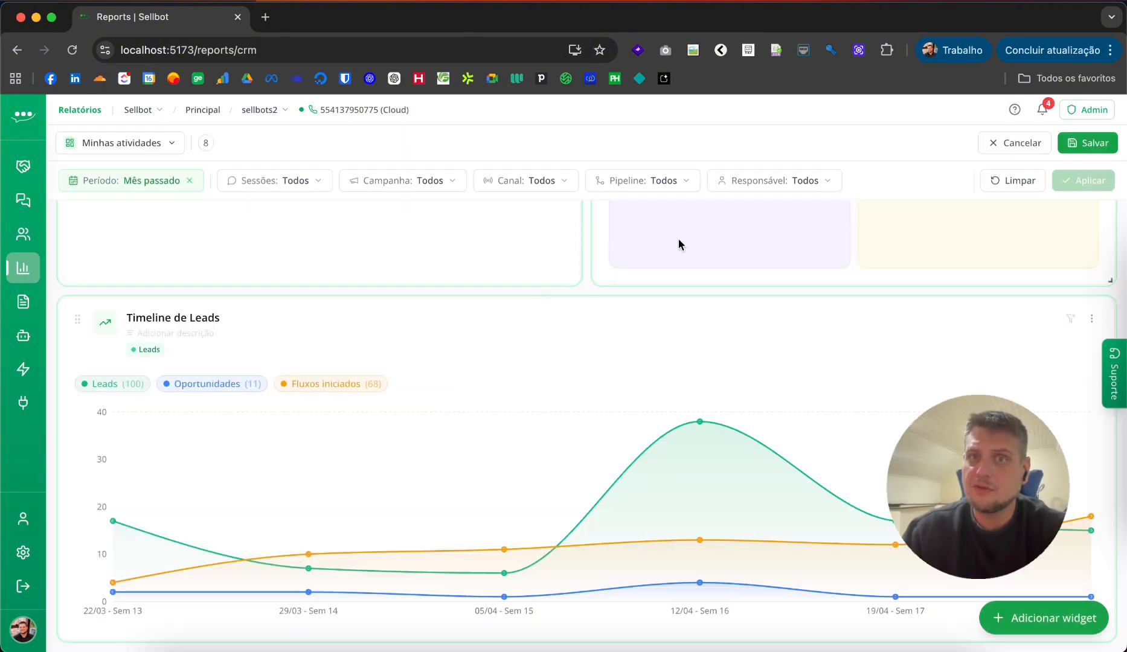
Add the description "Posso inserir qualquer descrição" to the Timeline de Leads widget and save the dashboard layout
click(151, 333)
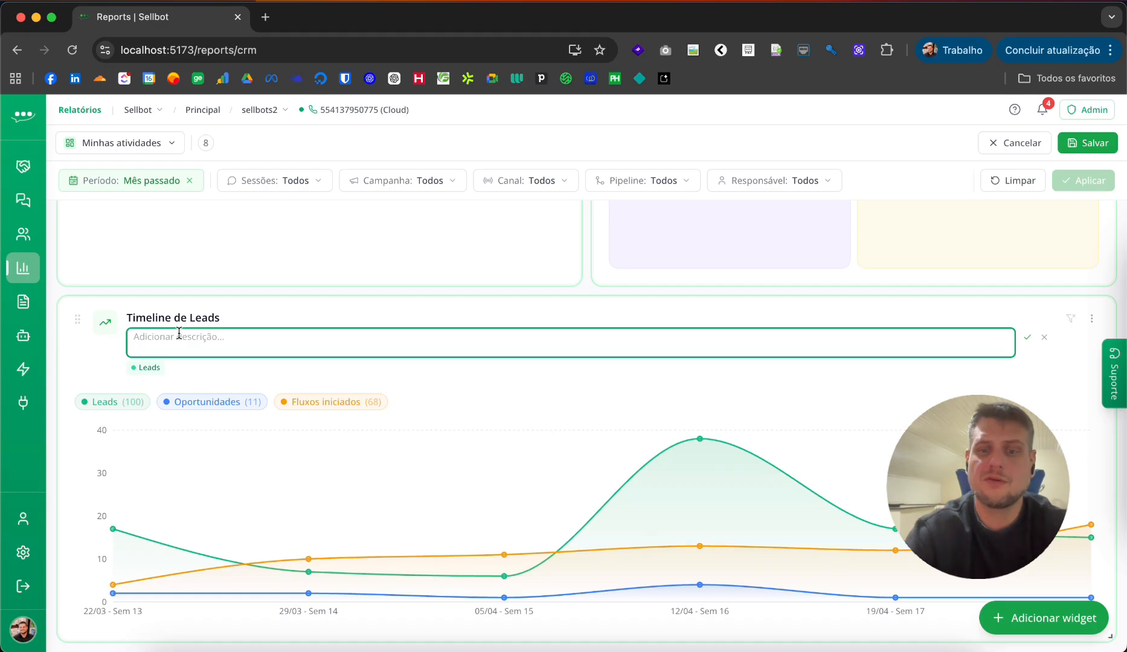
text(Posso inserir qualquer de)
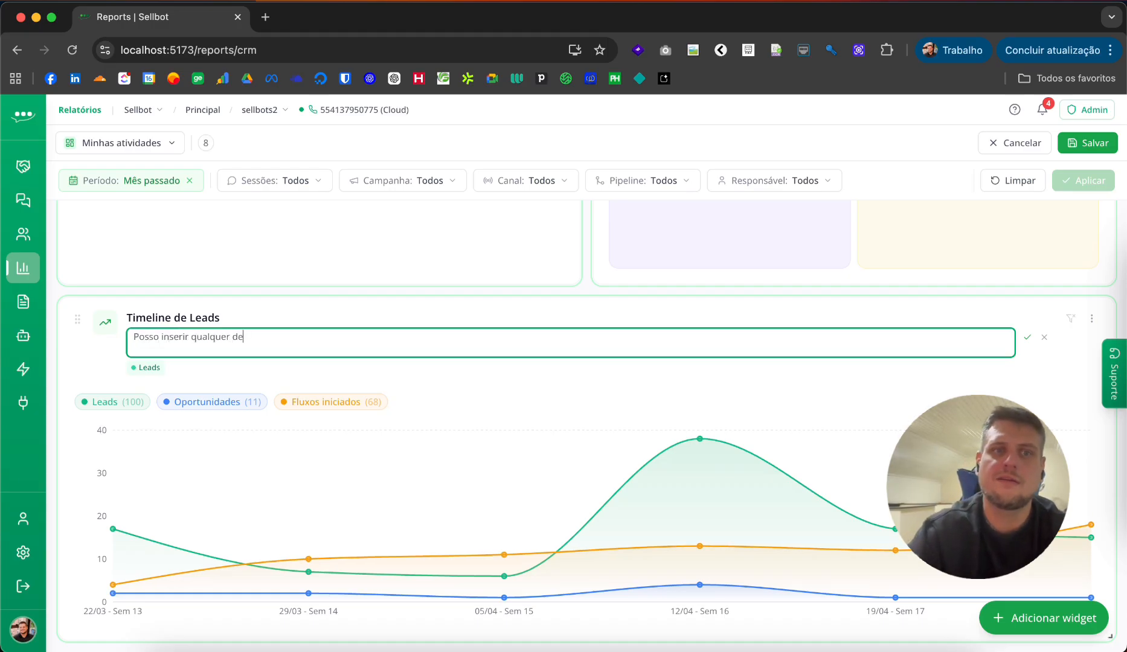
text(scriç)
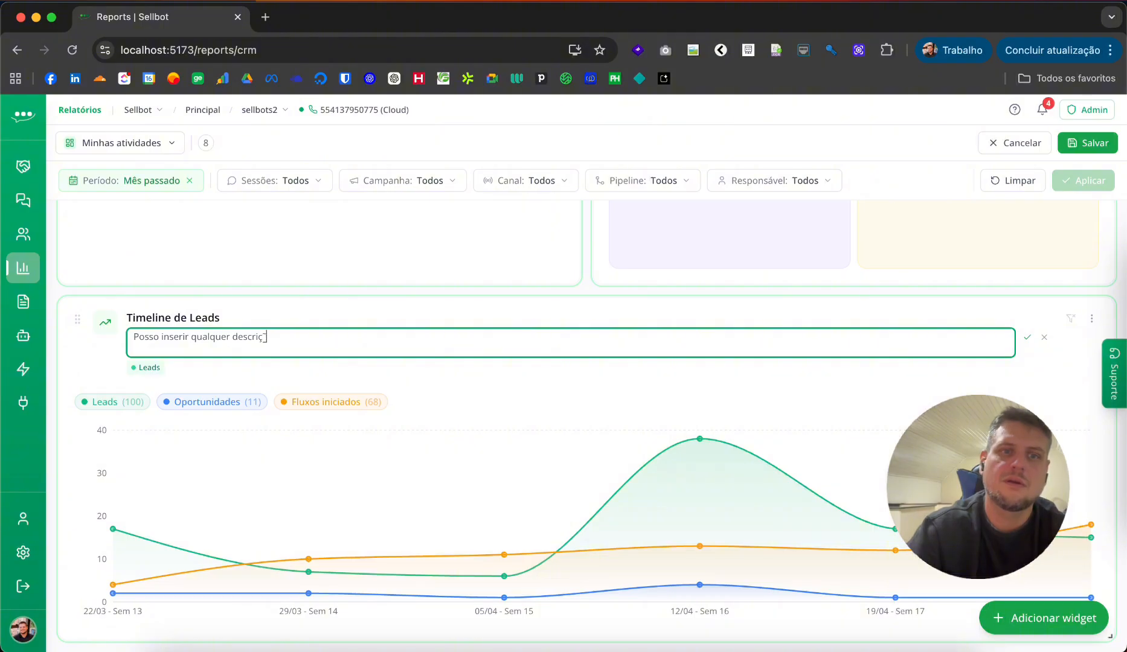
text(ão)
key(Return)
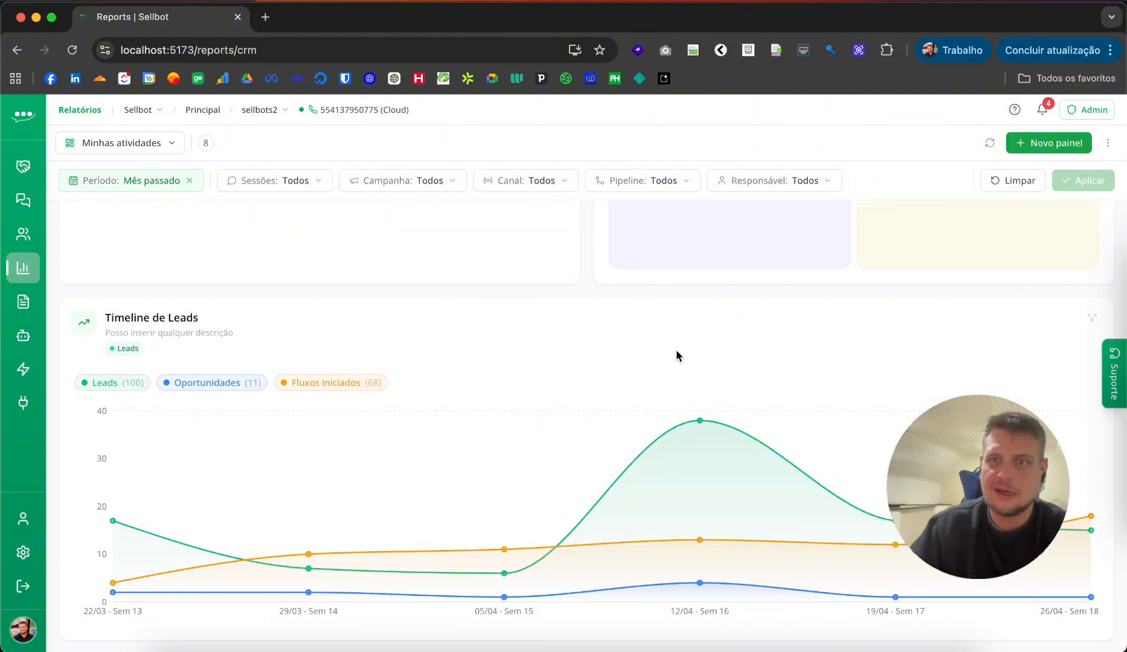
Reopen the dashboard layout for editing and choose the Nova Seção header from the widget catalog to configure it
click(1108, 143)
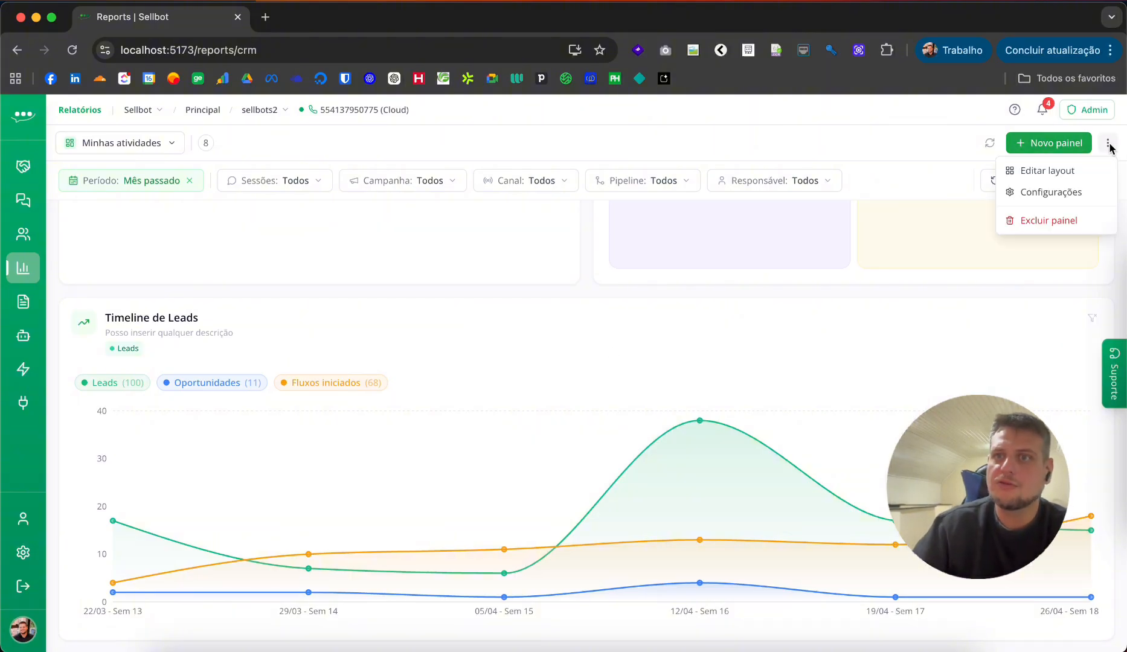
click(1053, 176)
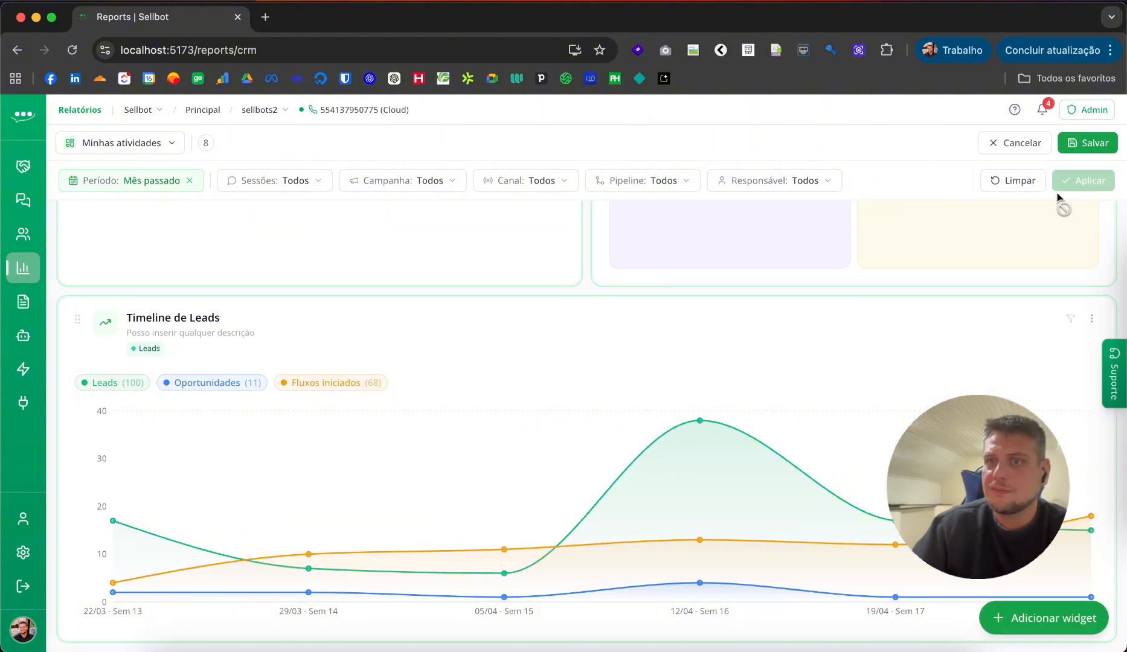
click(1051, 619)
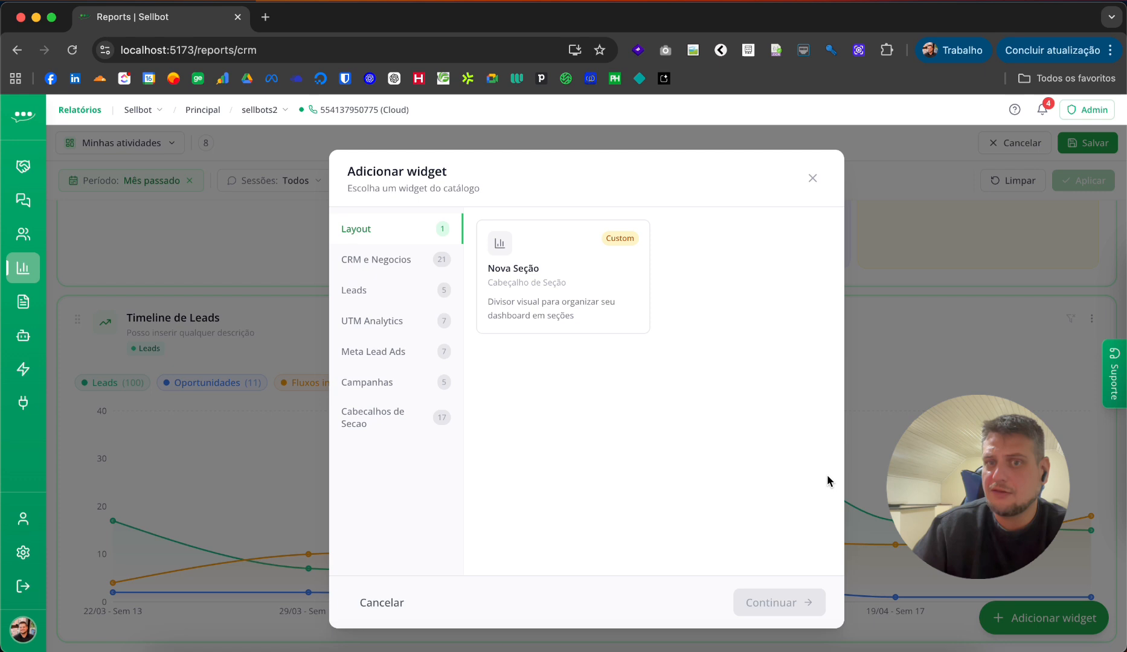
click(558, 268)
click(786, 602)
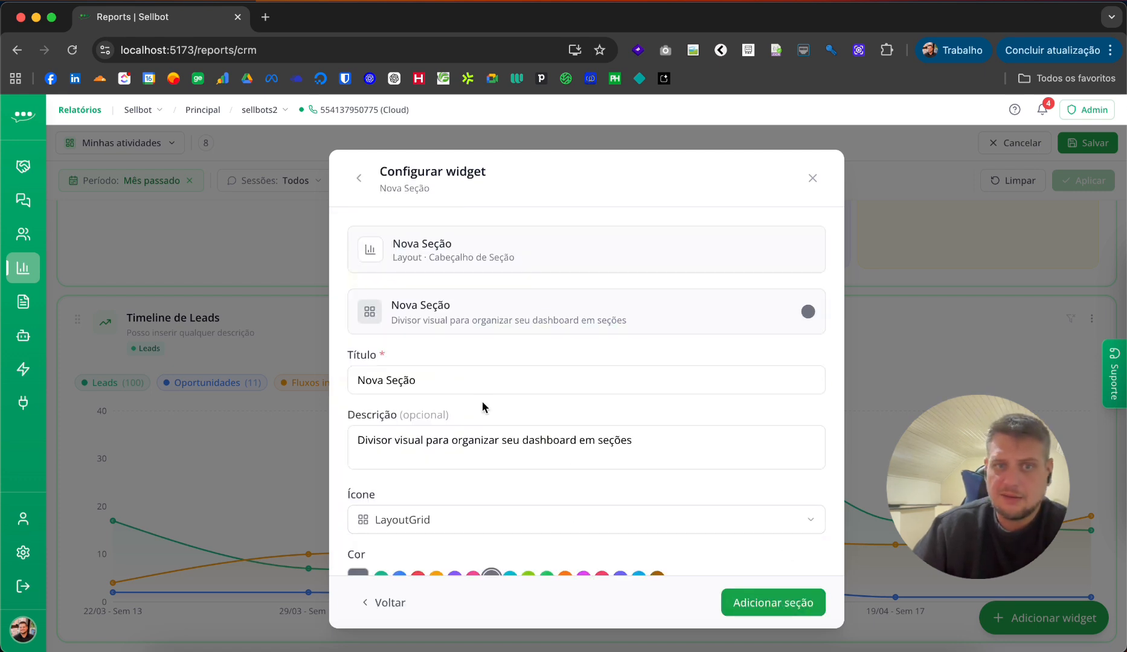
Set the Nova Seção header's colour to purple, keeping its title, and add the section to the dashboard
scroll(459, 387, down, 2)
click(449, 316)
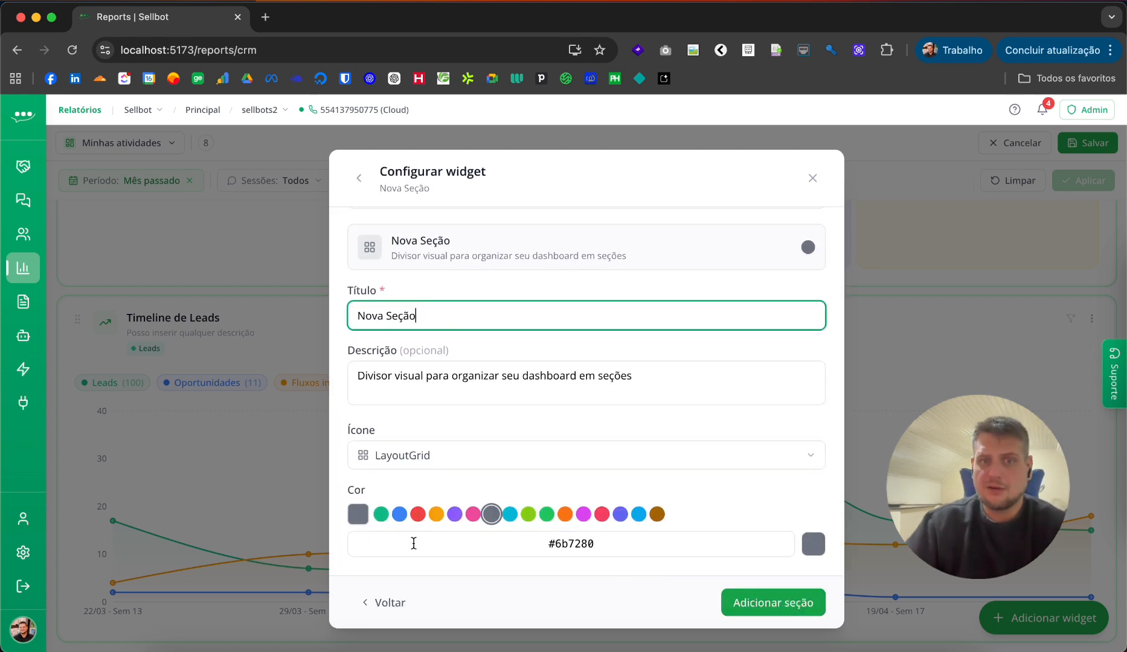
click(455, 514)
click(759, 602)
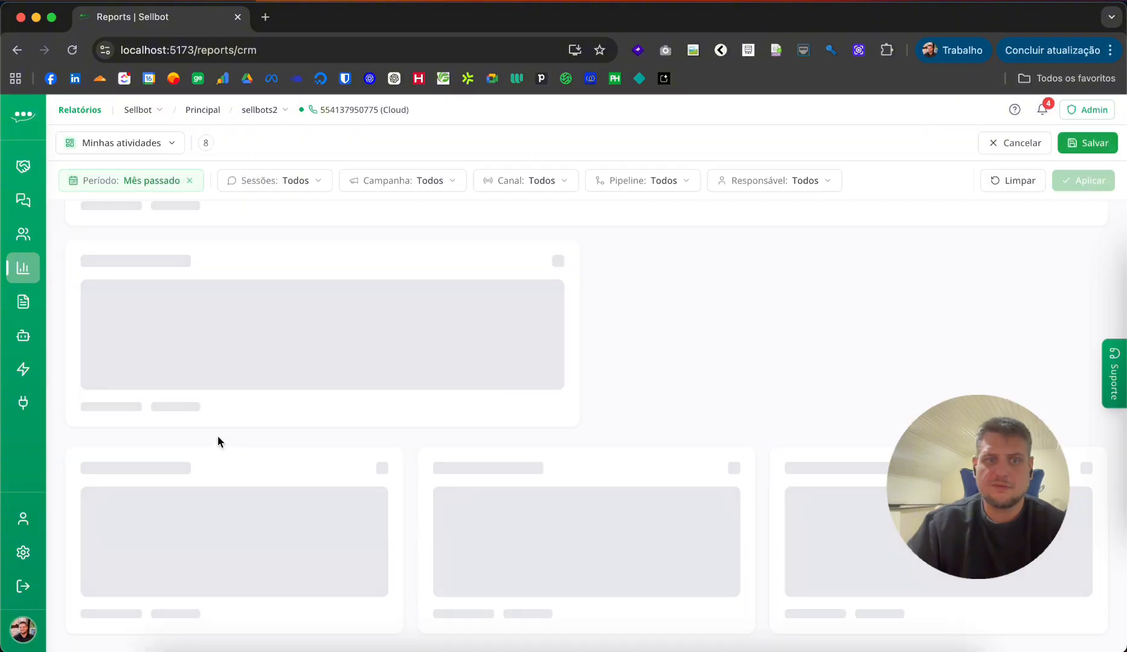
scroll(229, 437, down, 20)
scroll(136, 503, up, 20)
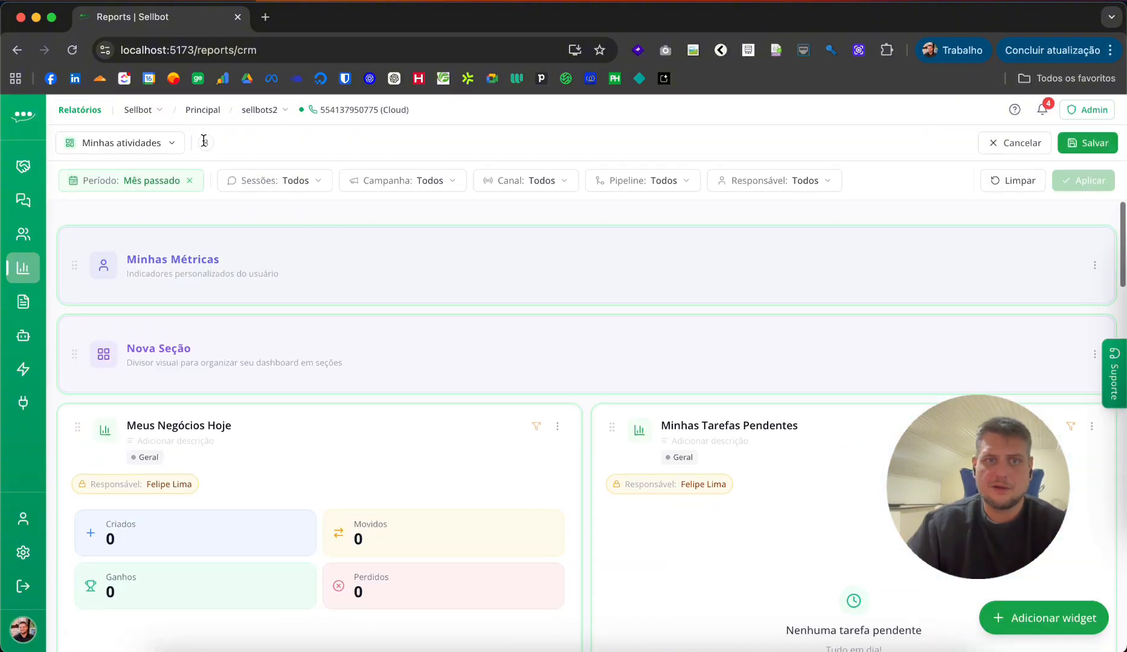
Move the Nova Seção header directly above the Timeline de Leads widget and save the dashboard layout
drag(69, 345, 139, 409)
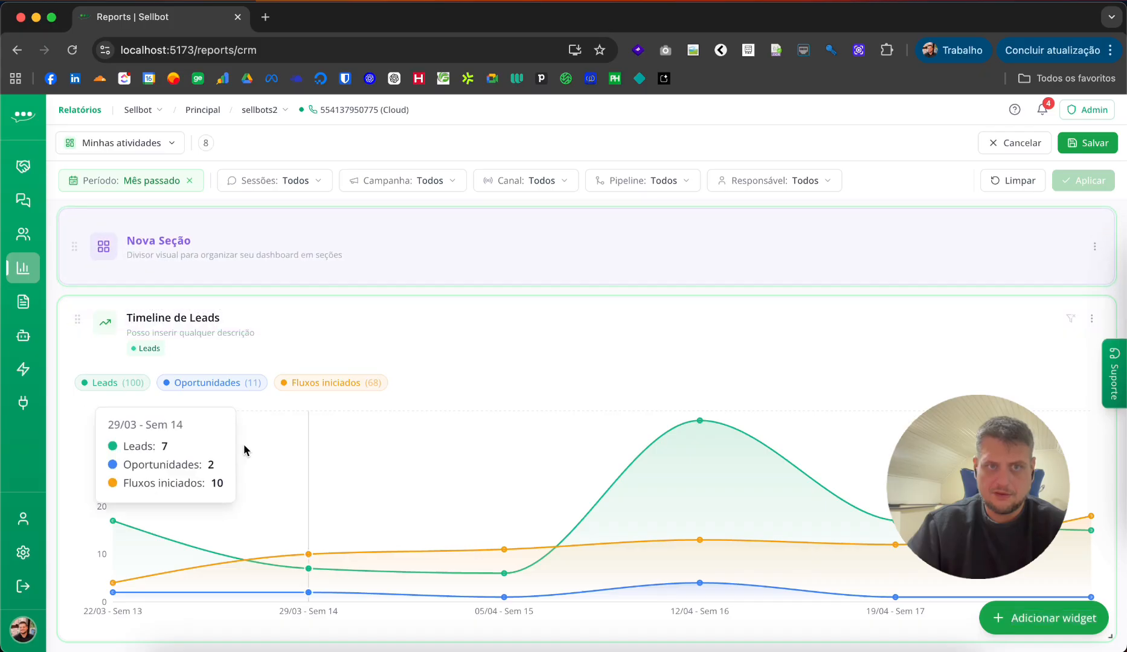
scroll(244, 447, up, 3)
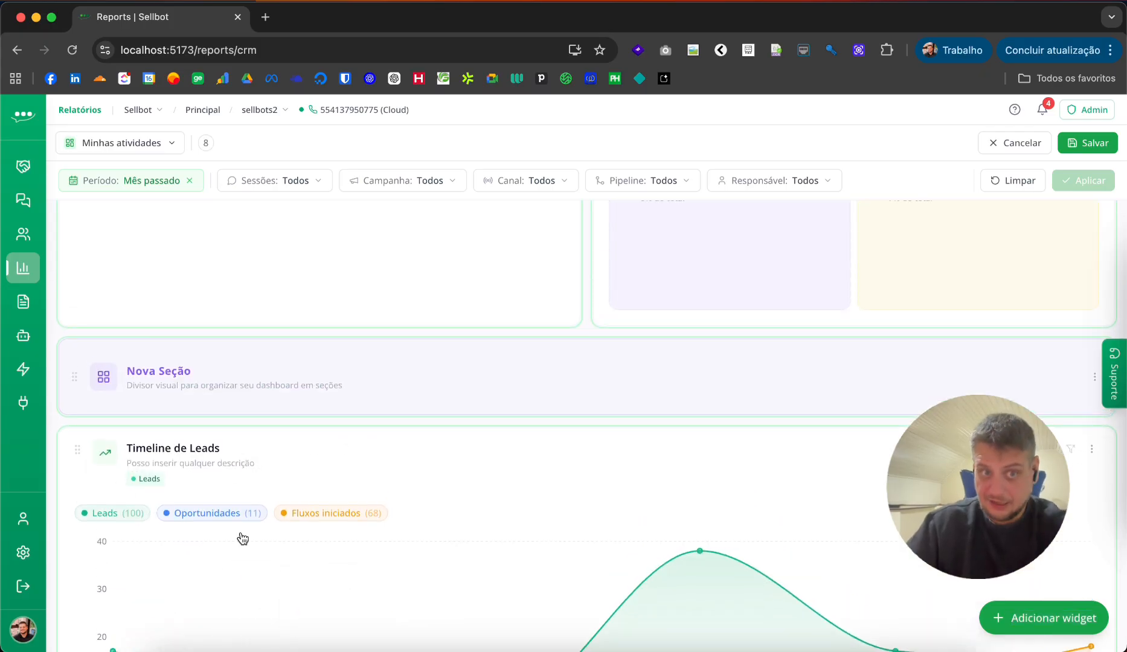
scroll(254, 508, down, 1)
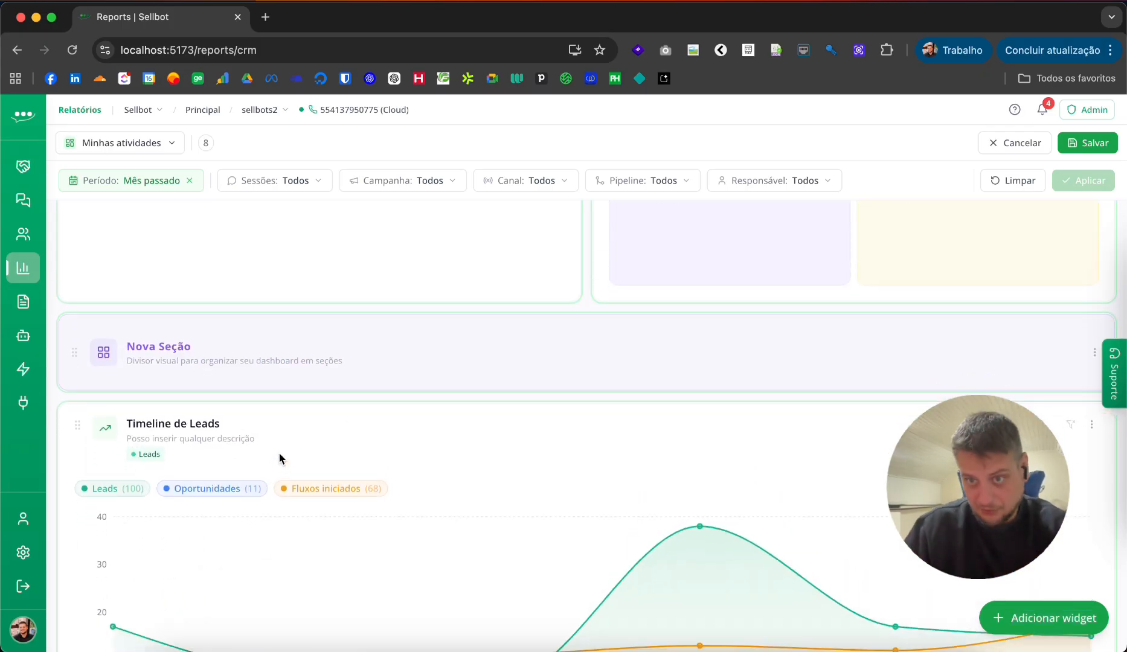
scroll(279, 453, down, 4)
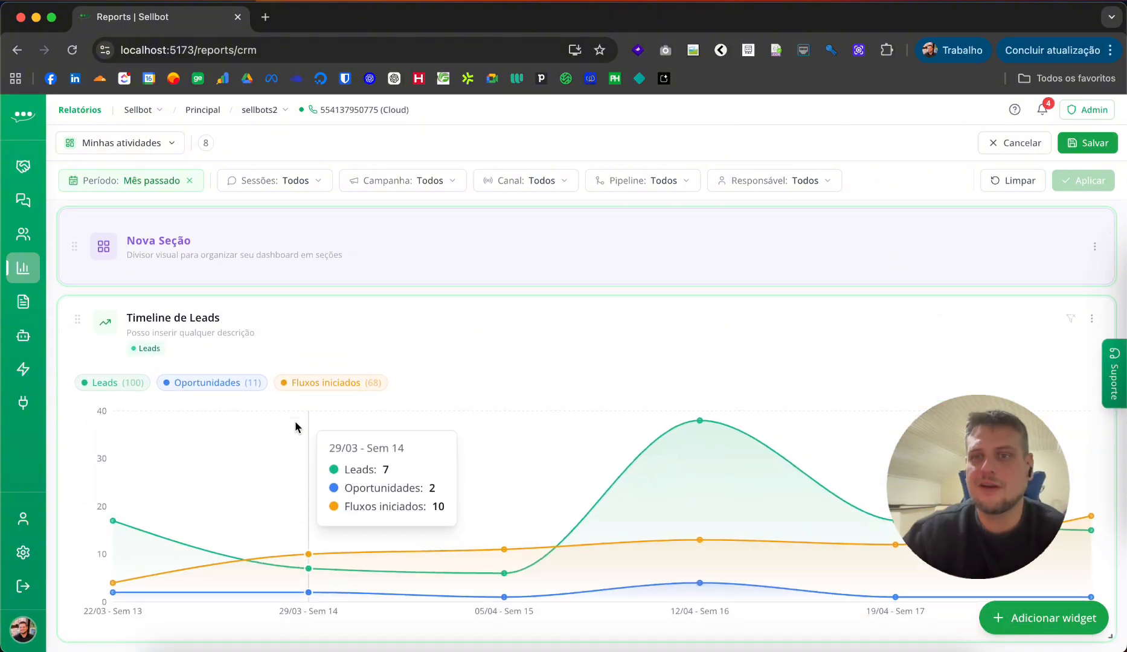
click(1096, 145)
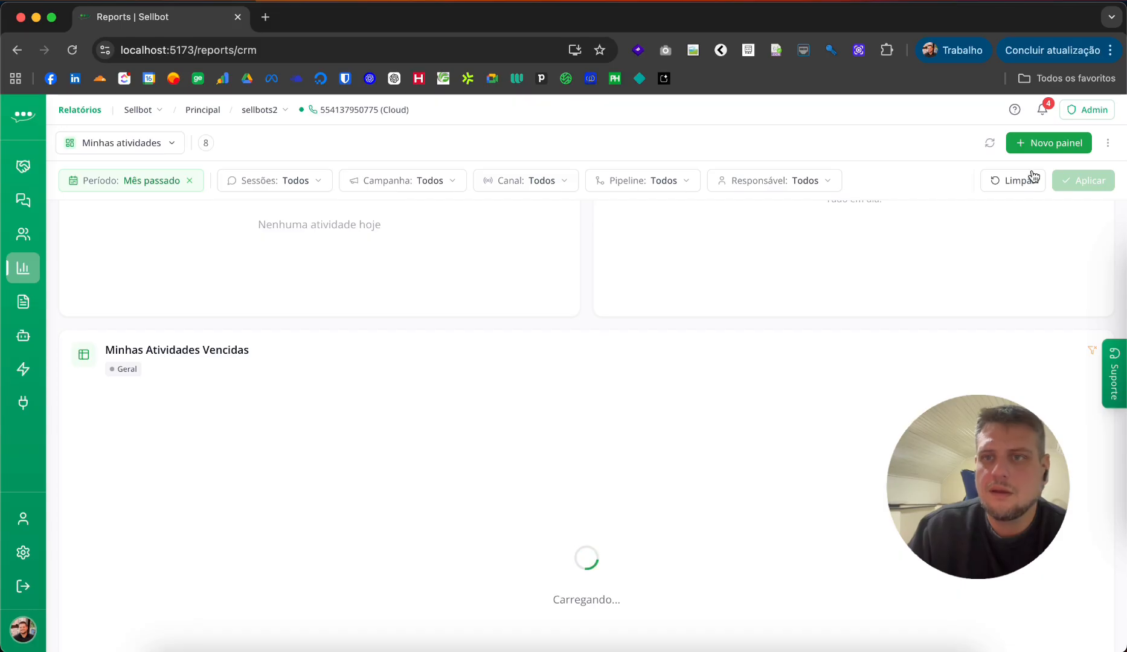
scroll(750, 345, down, 10)
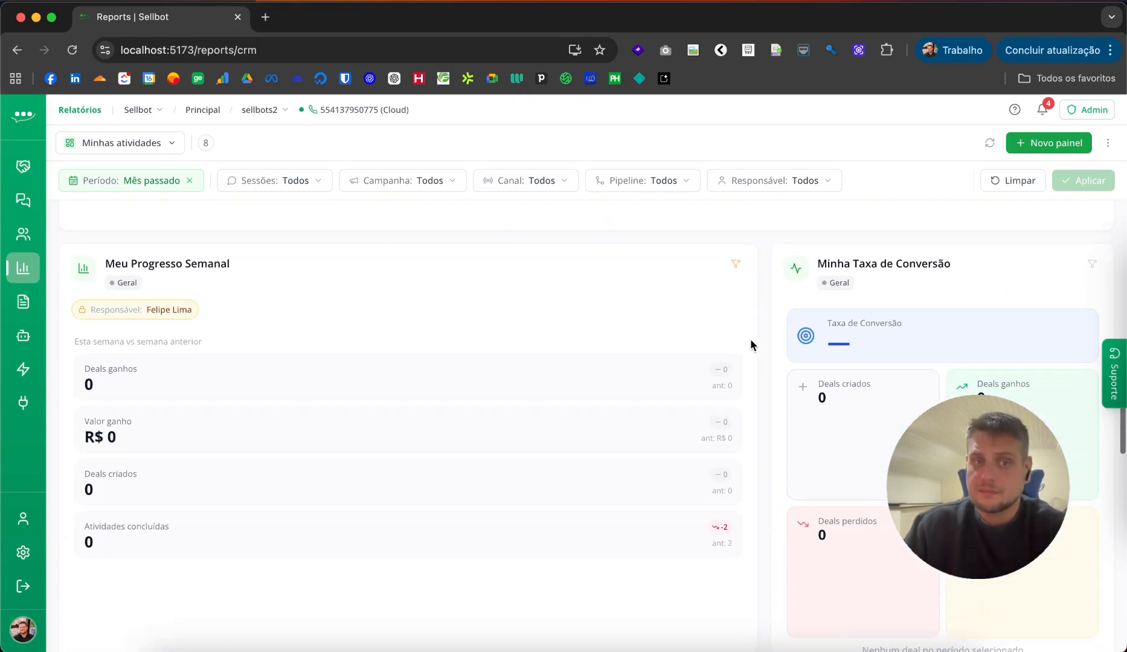
Create a blank panel named "Dashboard apresentação" with the description "Apresentação", visible to Todos
click(1070, 147)
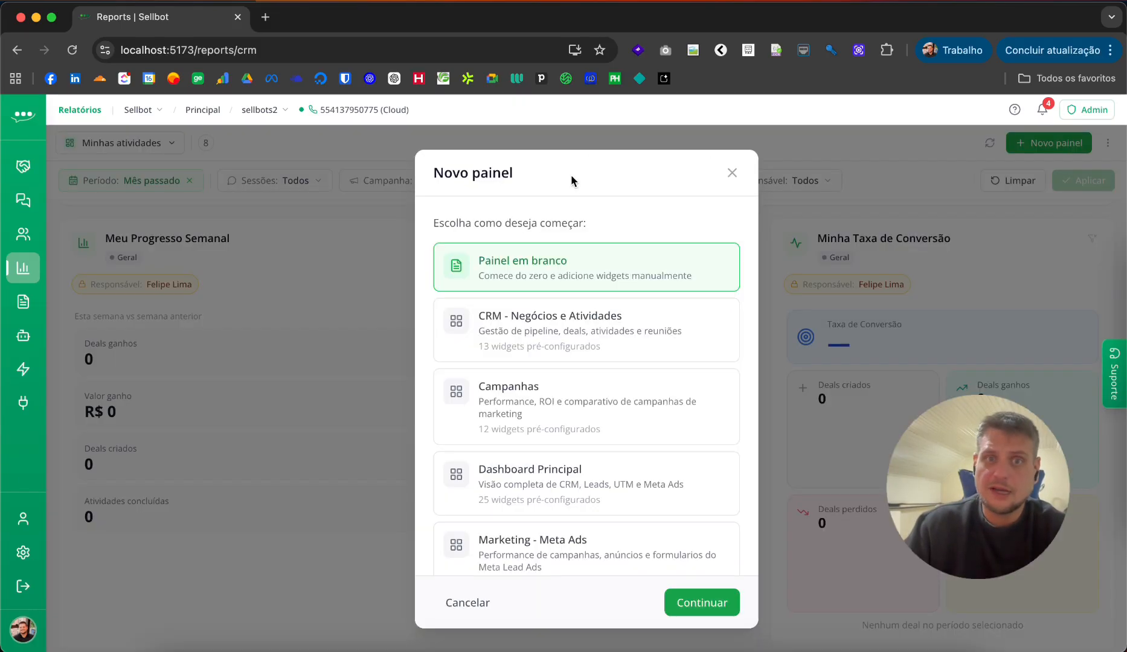
click(701, 603)
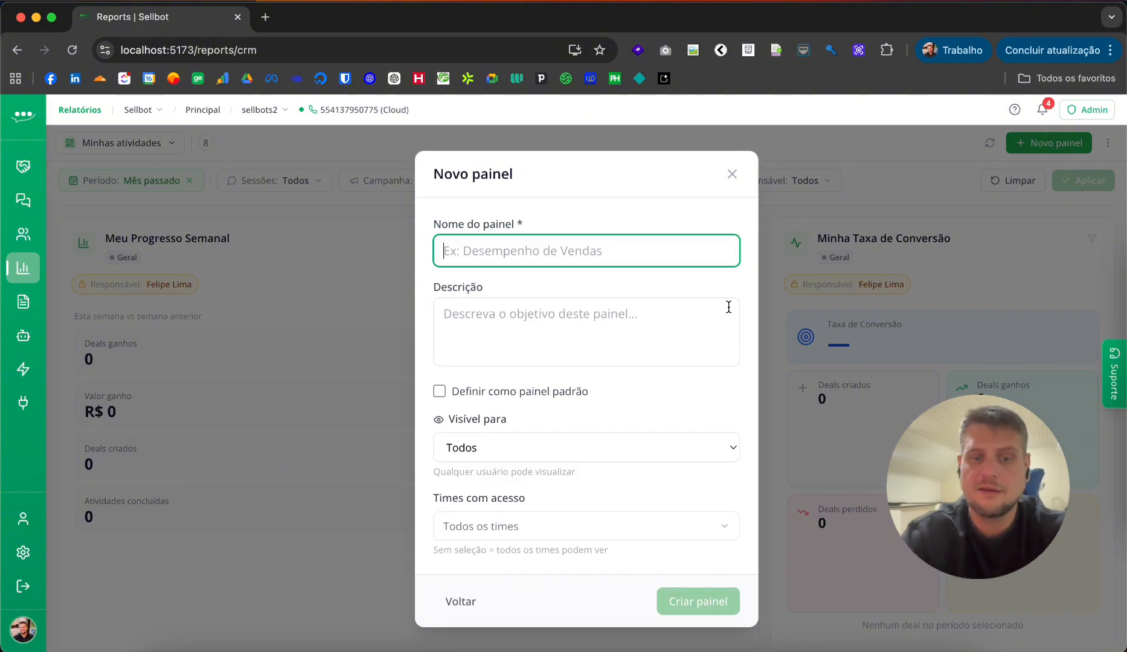
text(Dashboard apresentação)
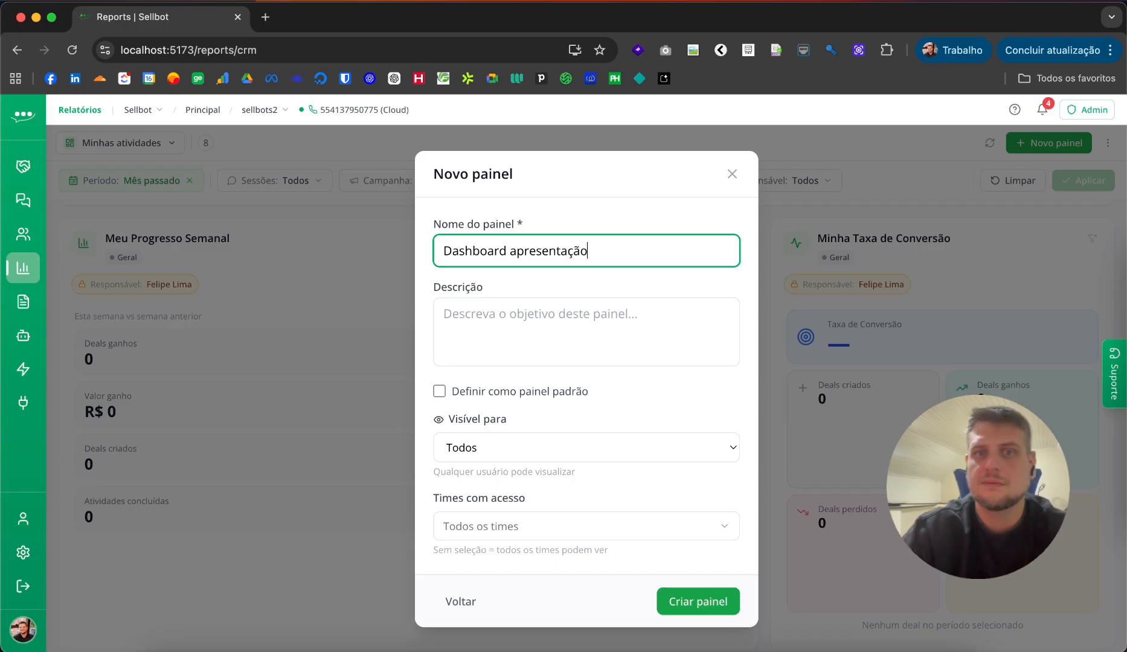
click(632, 337)
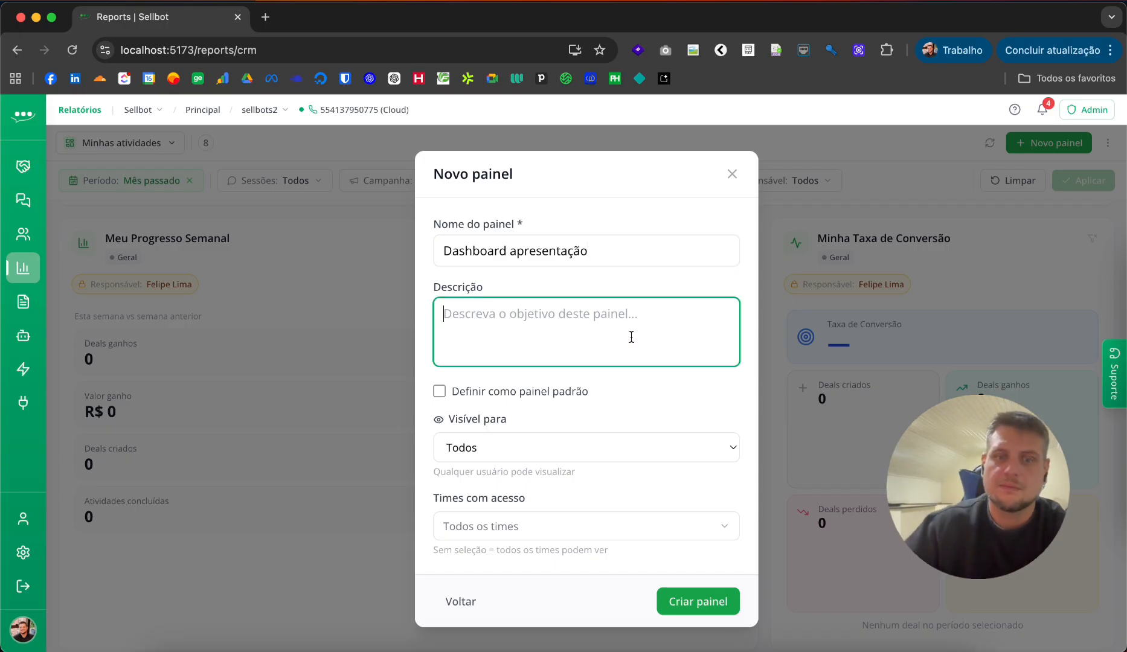
text(Apresentaç)
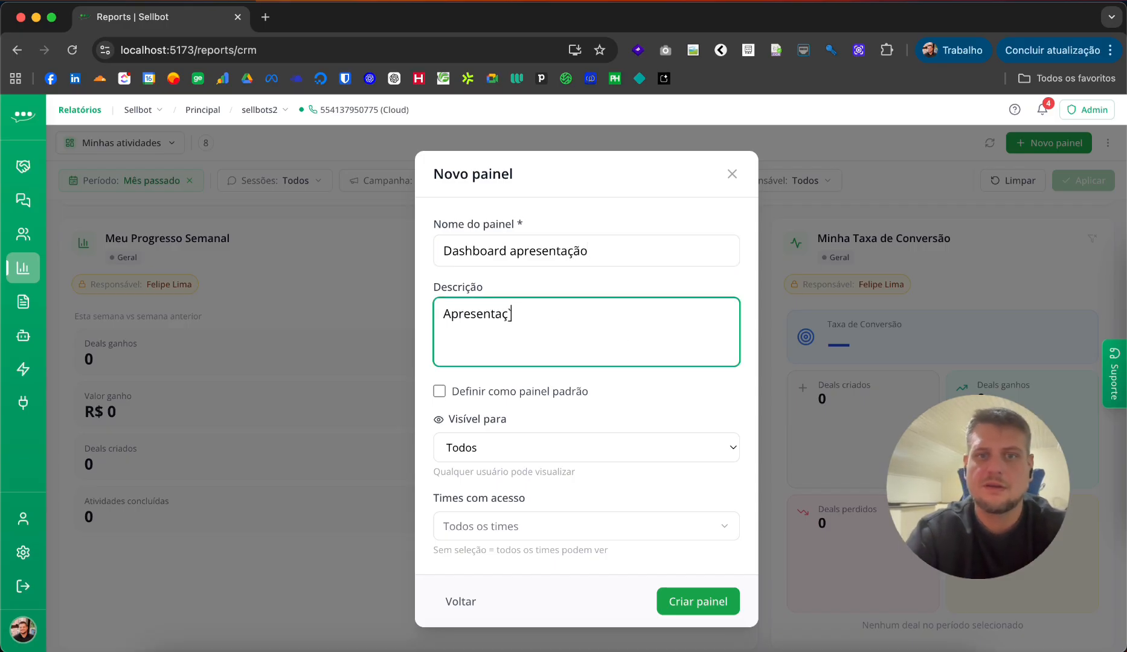
text(ão)
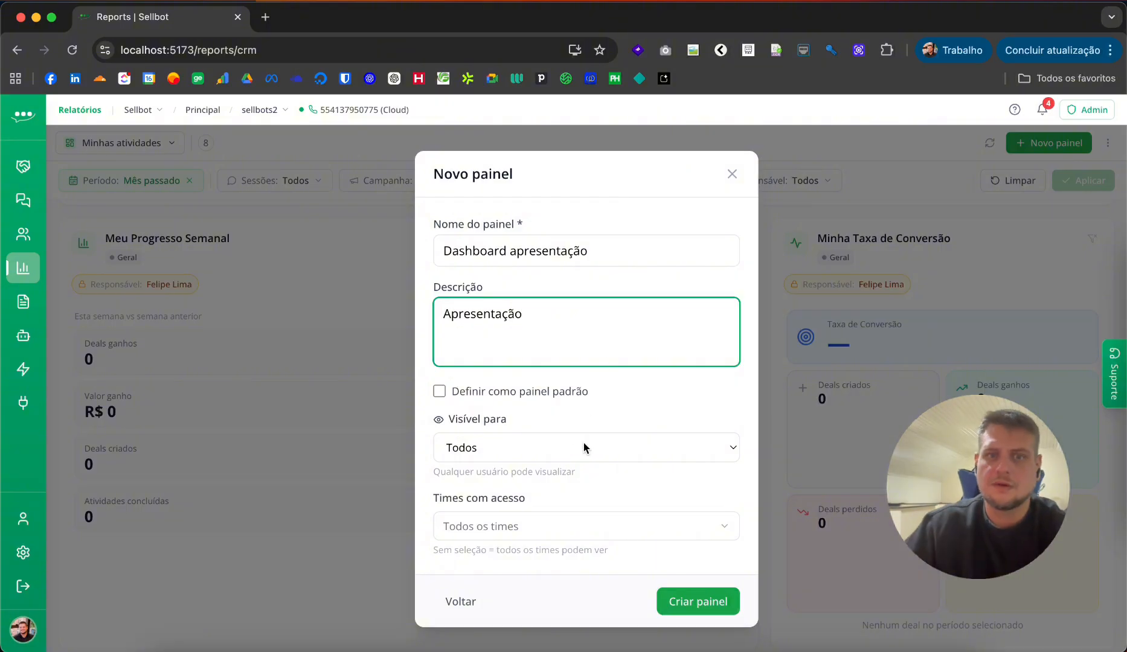
click(699, 602)
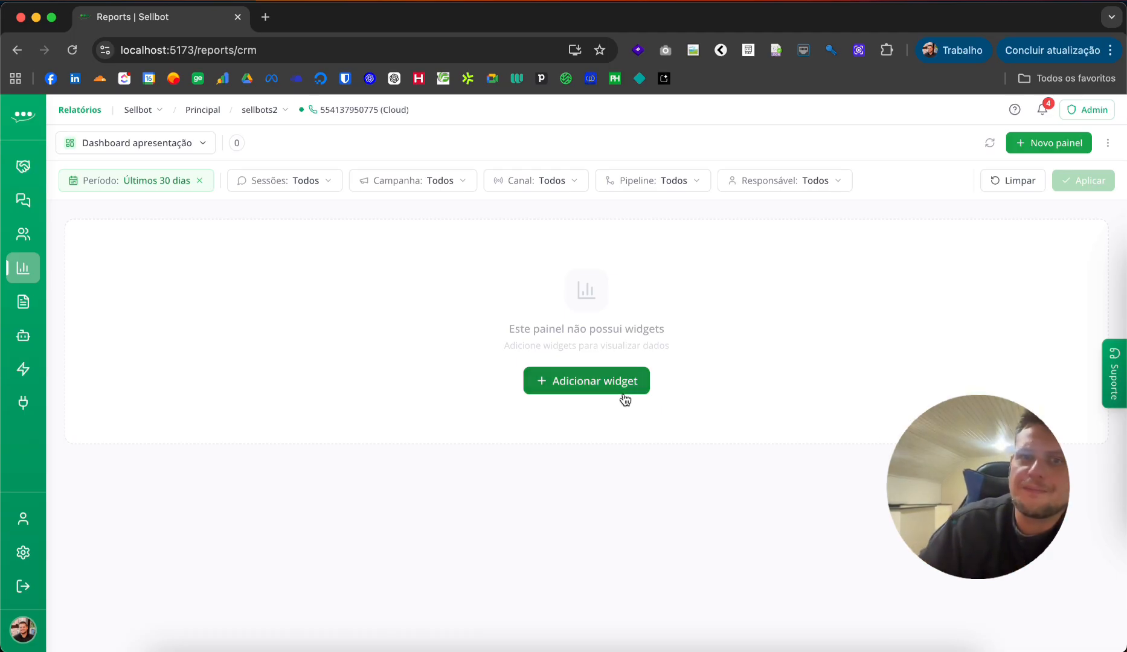
Add a Nova Seção header titled "Título" in blue to the empty dashboard, keeping its default description
click(567, 384)
click(562, 284)
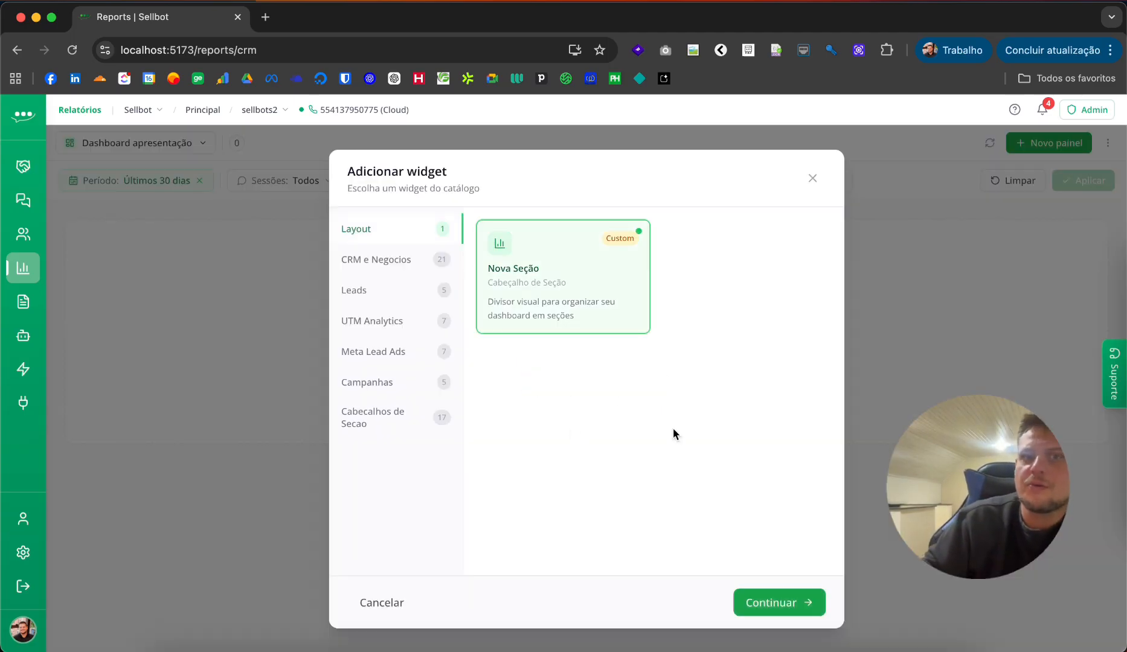
click(798, 607)
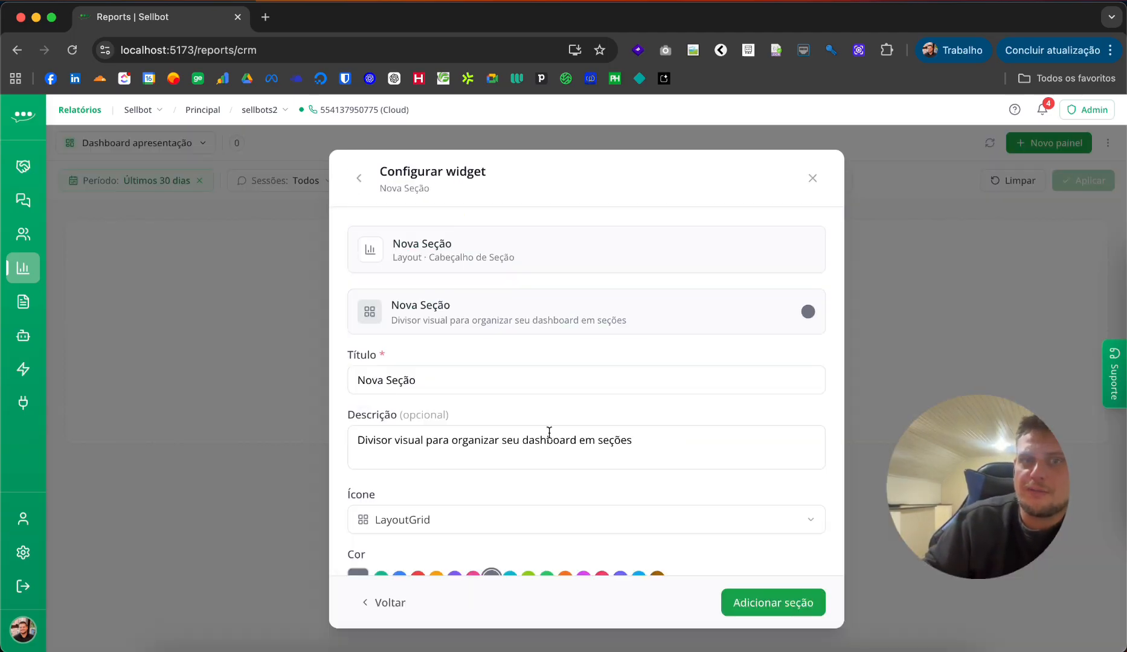
triple_click(469, 381)
text(T')
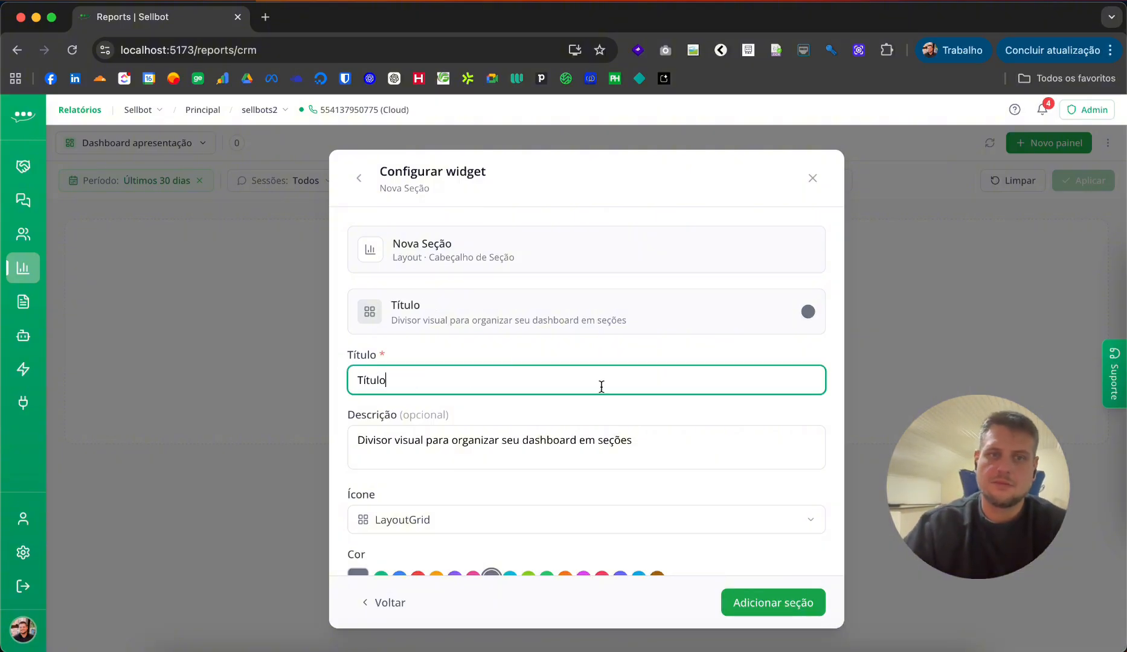
text(ítulo)
scroll(514, 491, down, 2)
click(400, 514)
click(791, 603)
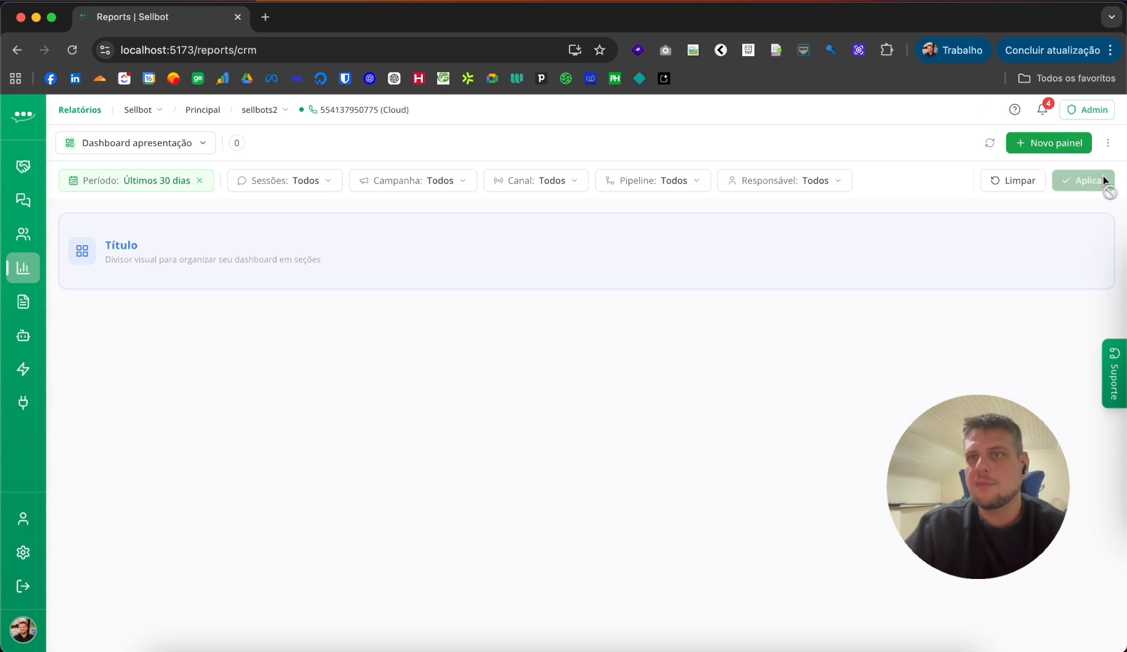
Open the dashboard layout for editing and choose the Motivos de Perda widget from the CRM e Negocios category, continuing to its filters
click(1108, 145)
click(1078, 172)
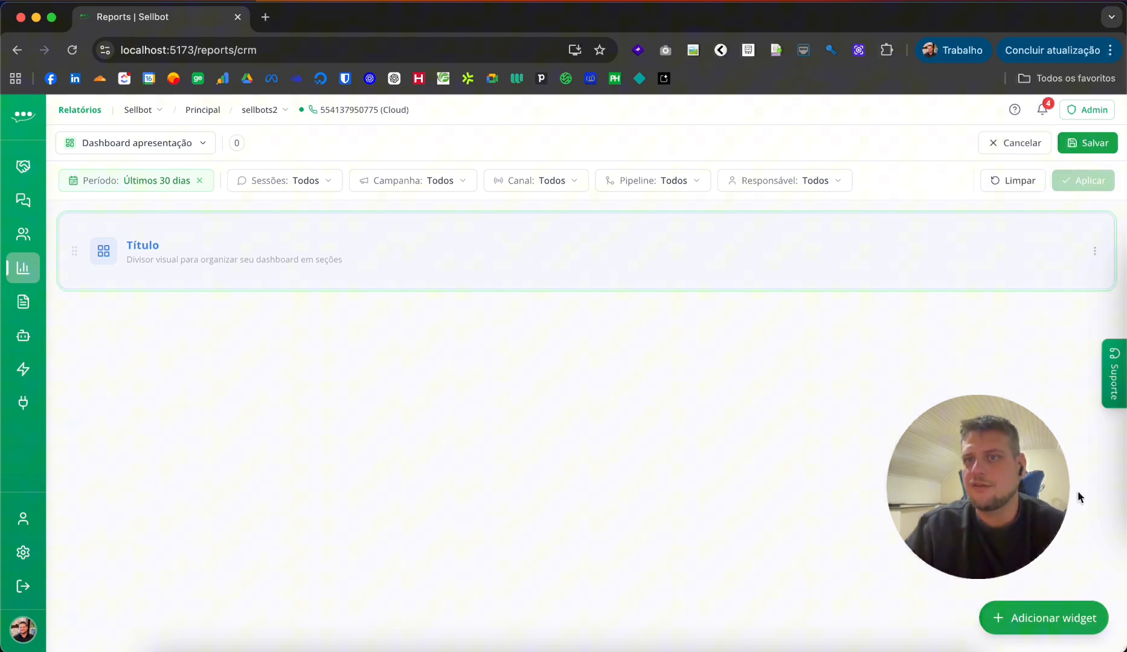
click(1033, 622)
click(393, 266)
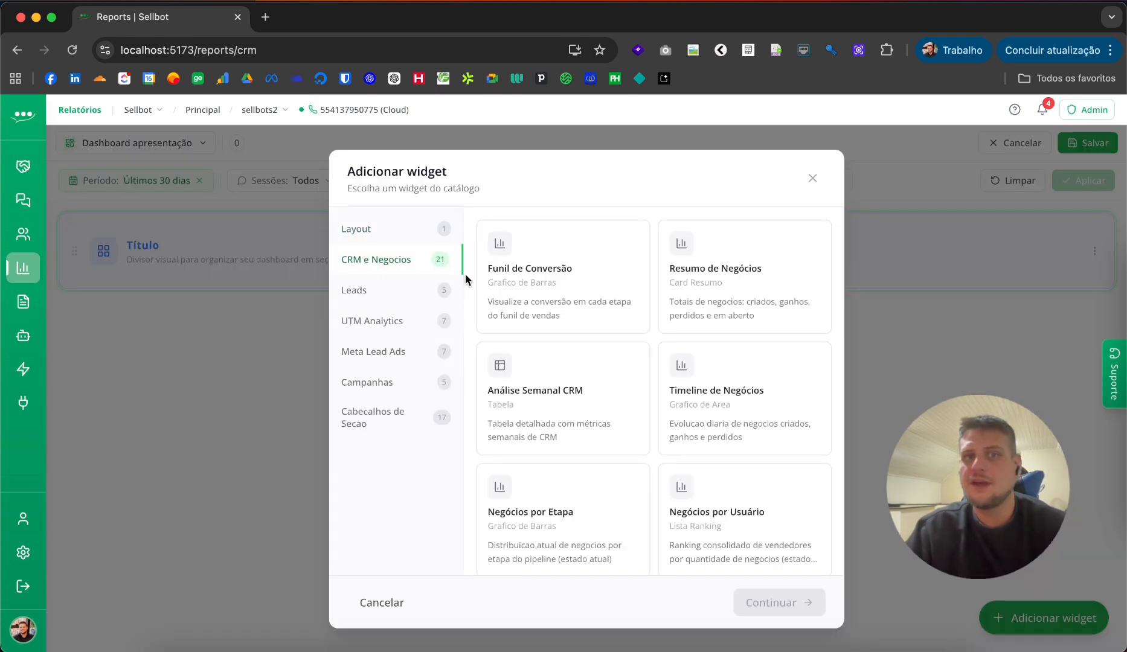
click(559, 406)
scroll(652, 492, down, 3)
click(579, 395)
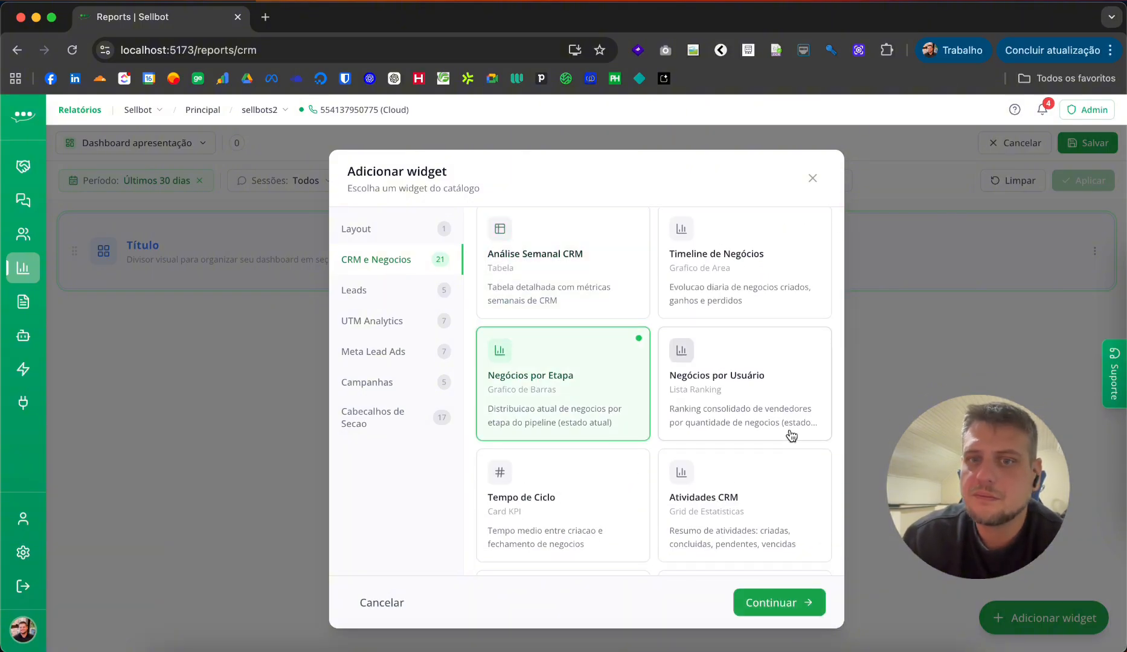
scroll(790, 433, down, 3)
scroll(558, 428, down, 3)
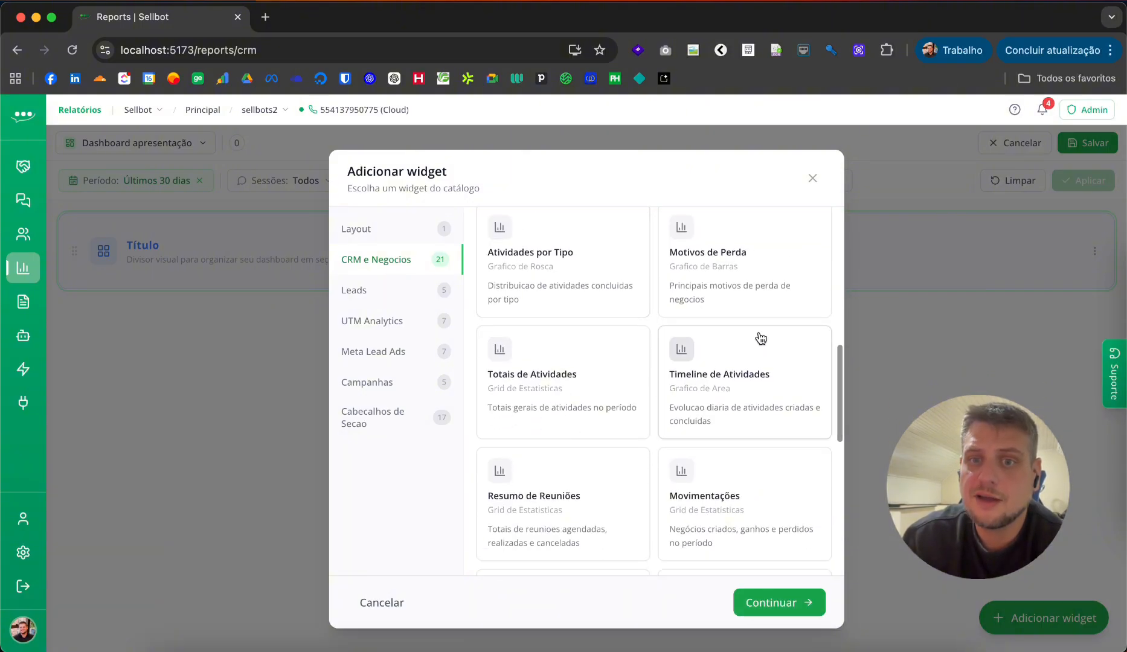
click(815, 232)
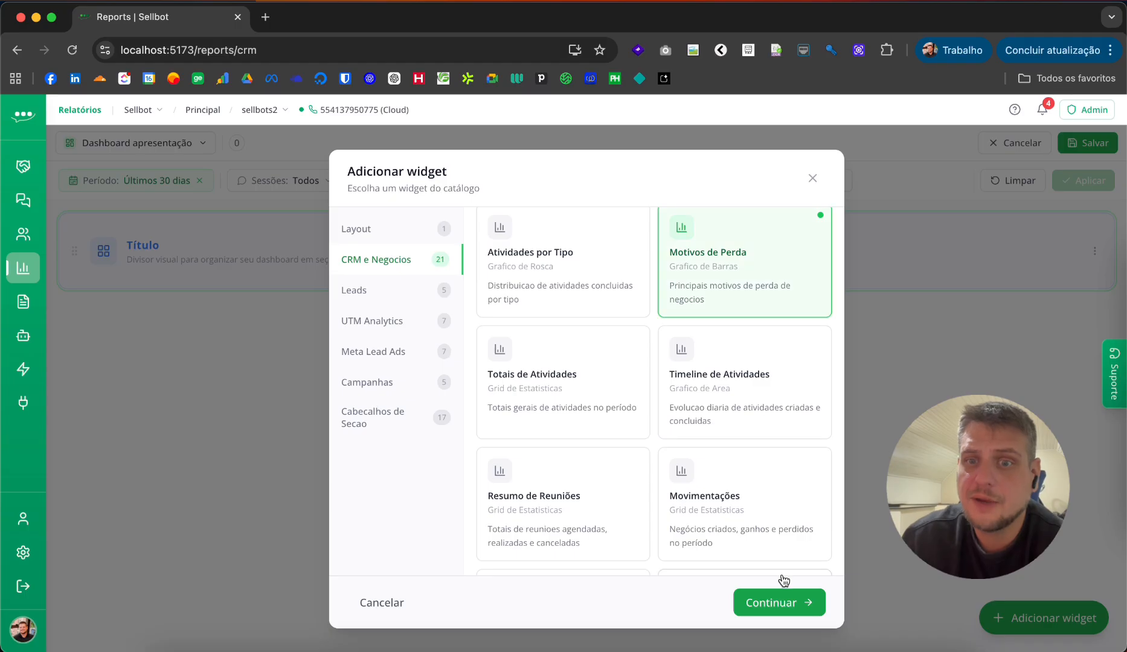
click(779, 602)
click(776, 603)
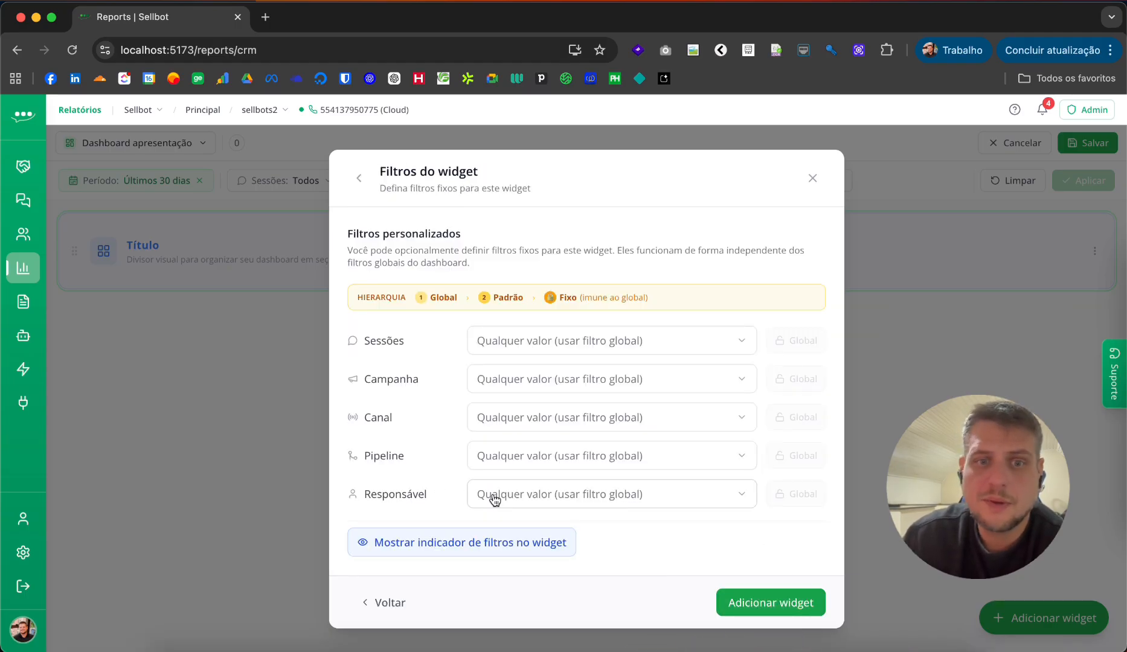
Set the Motivos de Perda widget's Responsável filter to a team member as Fixo and add the widget to the dashboard
click(494, 499)
scroll(524, 616, down, 1)
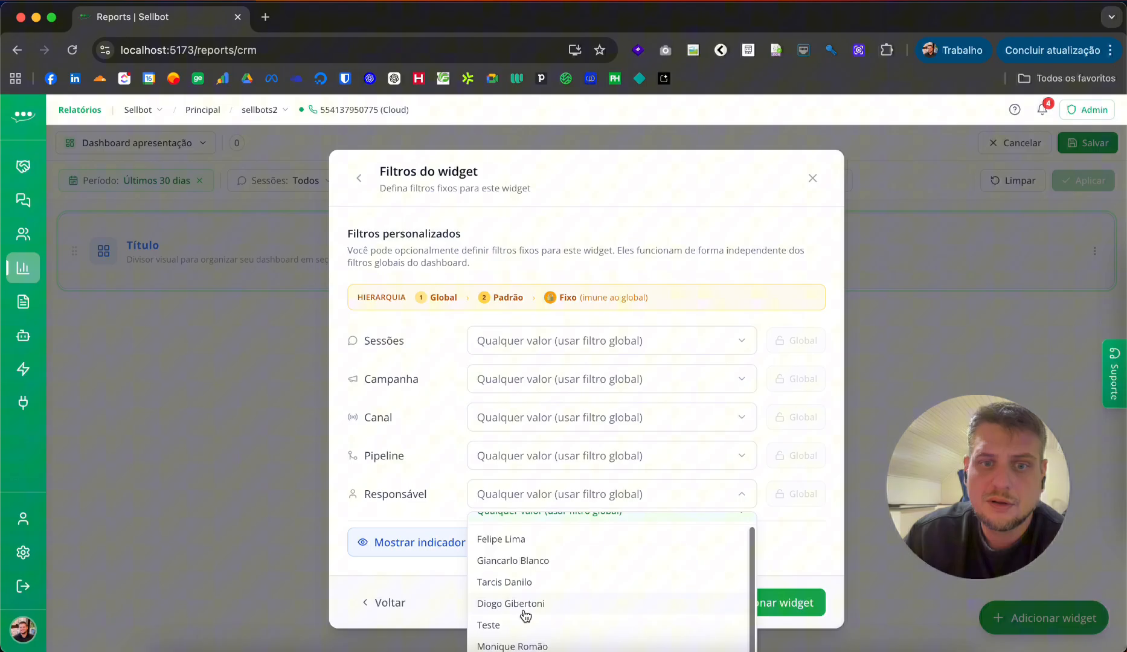
click(533, 562)
click(802, 496)
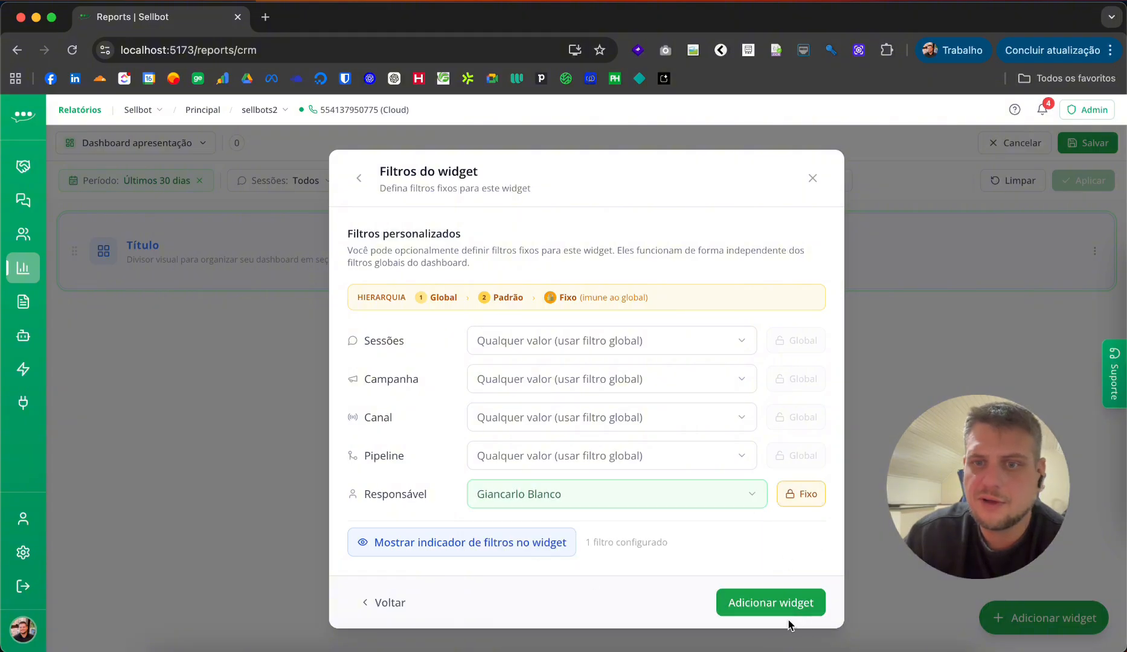
click(794, 603)
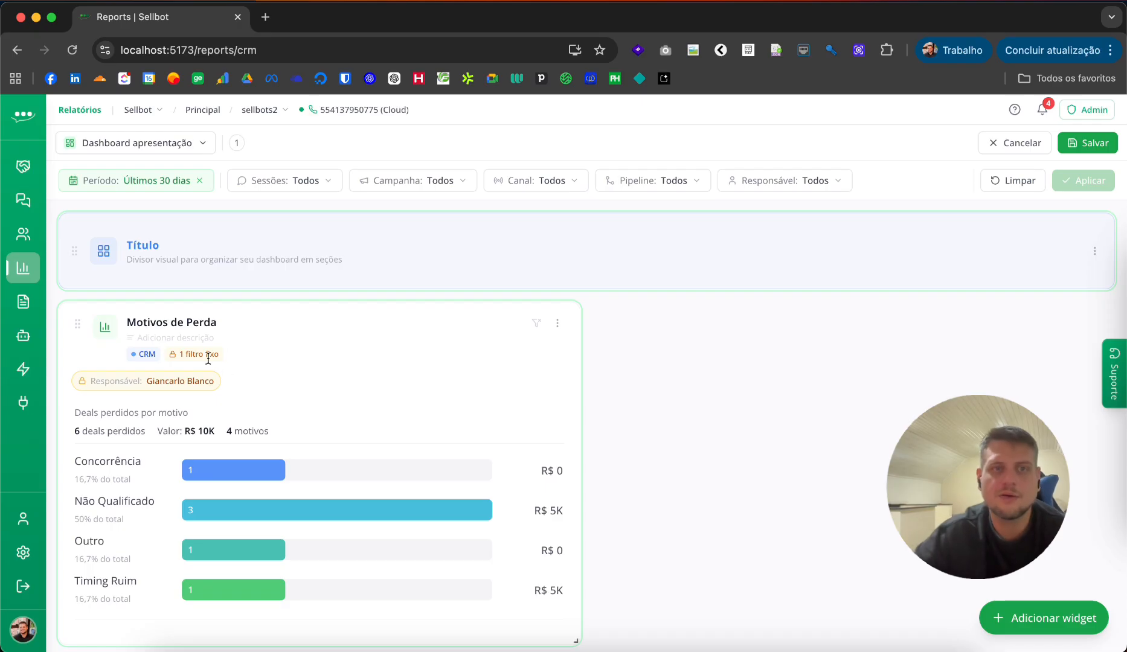
drag(179, 354, 222, 355)
scroll(249, 358, down, 1)
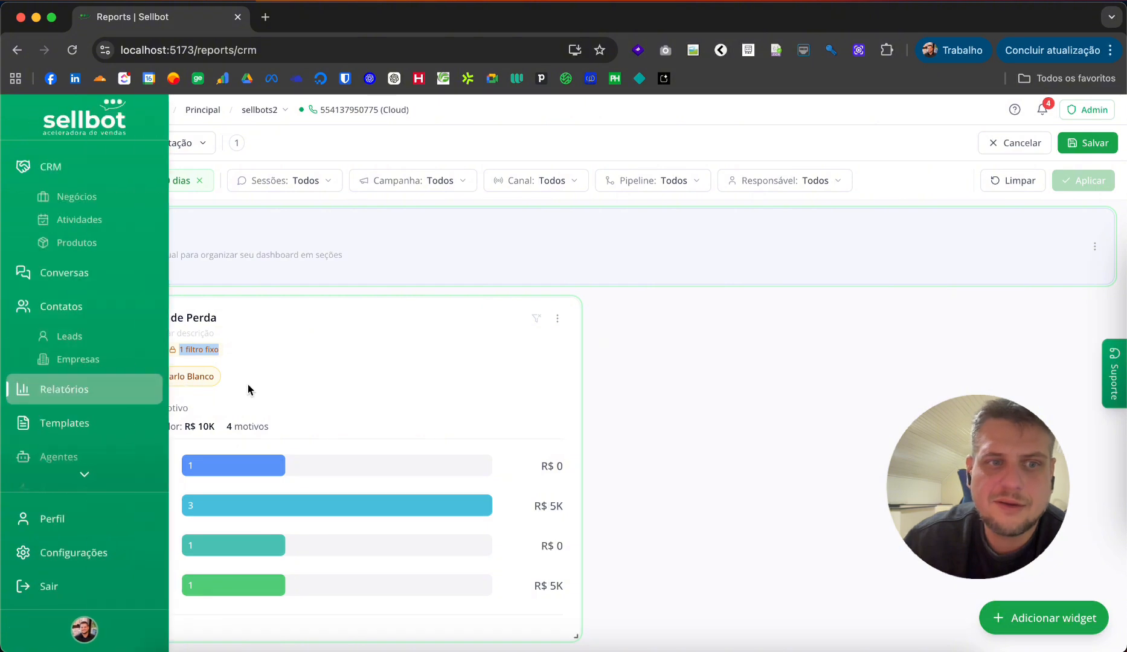
click(614, 346)
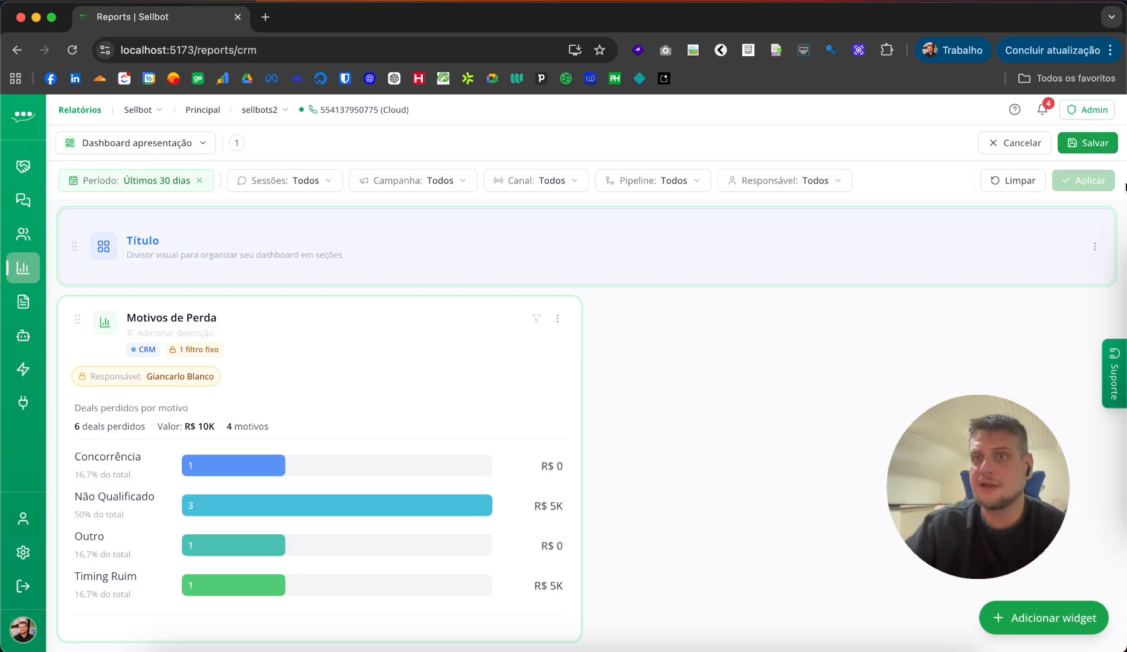
Choose the Timeline de Leads widget from the Leads category for the dashboard and continue to its filters
click(1043, 618)
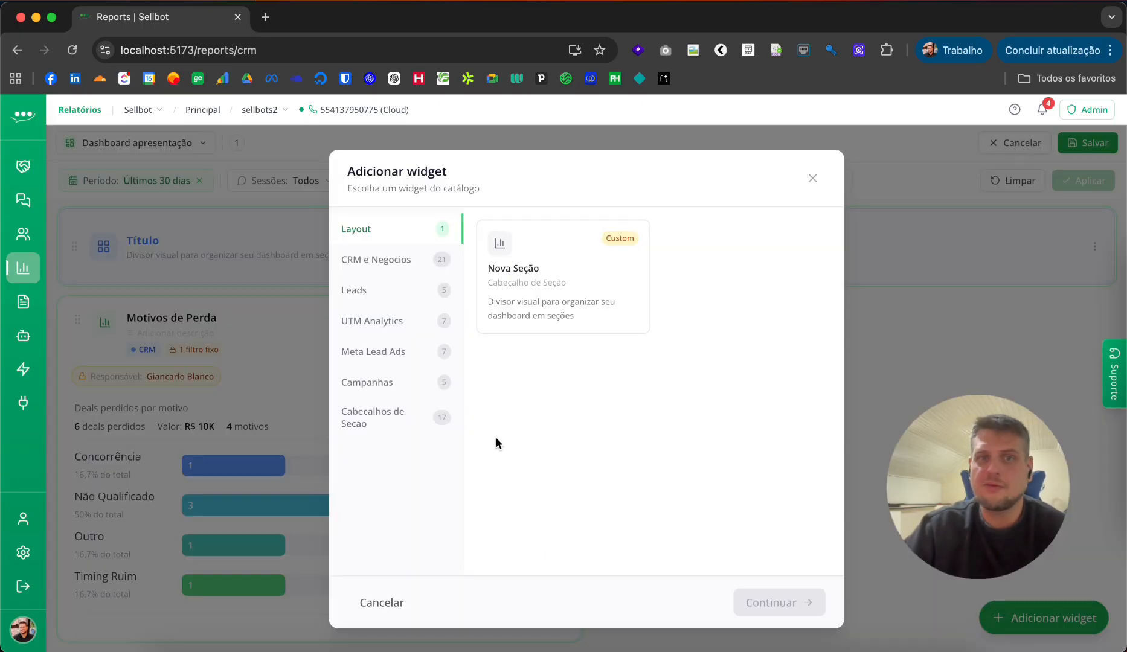
click(384, 293)
click(560, 273)
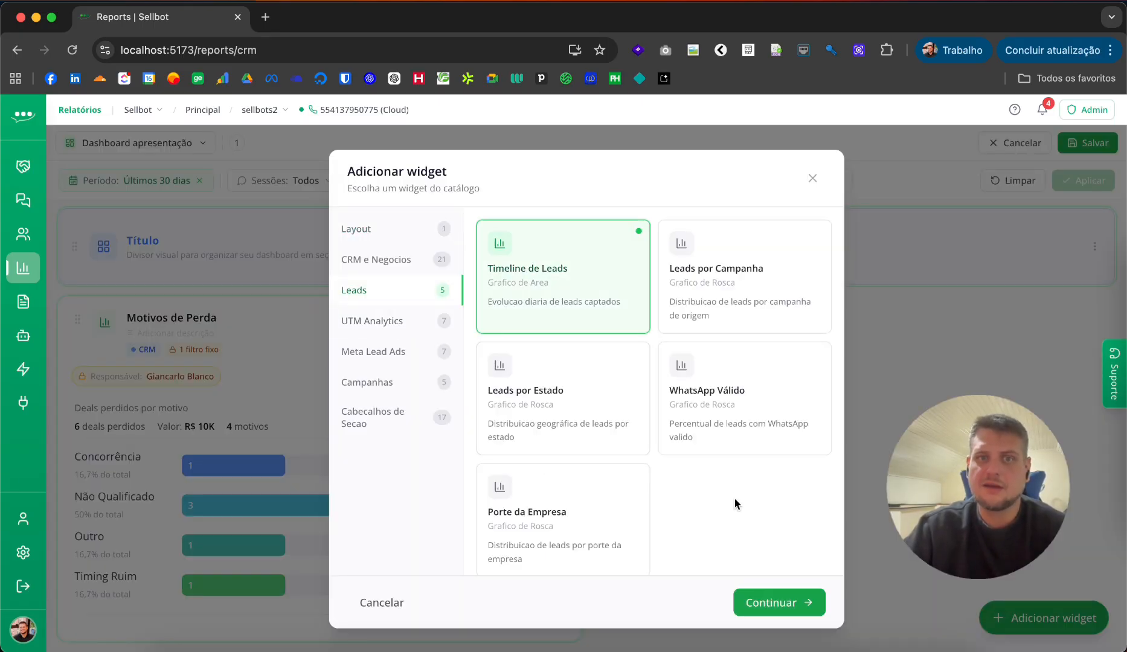
click(795, 612)
click(792, 602)
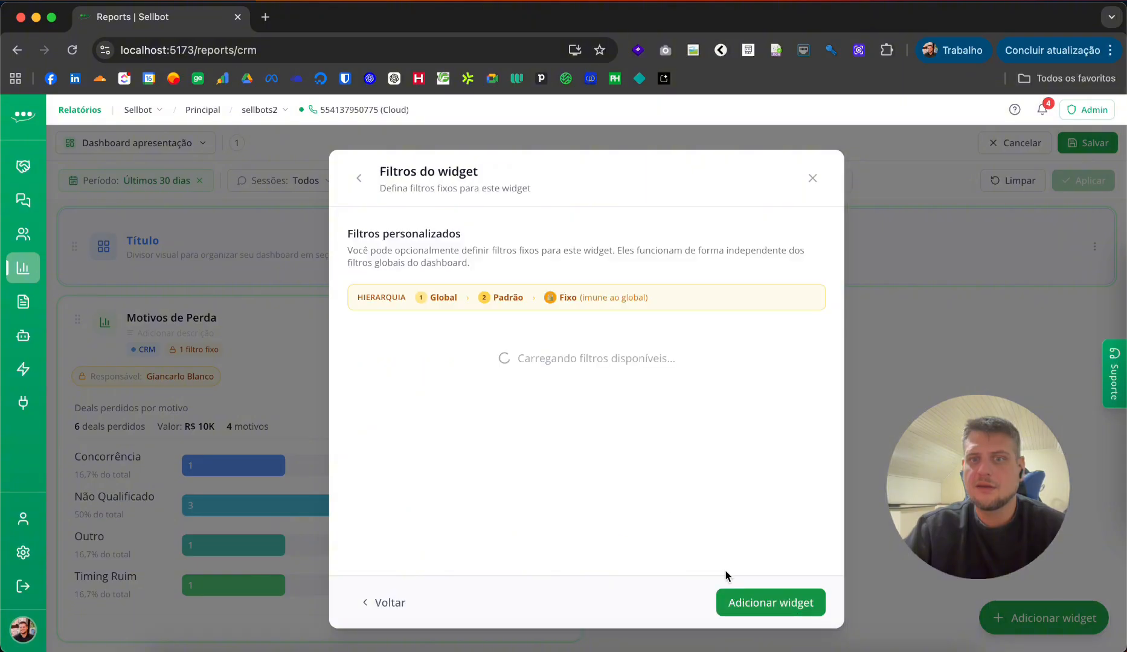
Set the Timeline de Leads widget's Campanha filter to fale_com_a_ia and add the widget to the dashboard
click(583, 394)
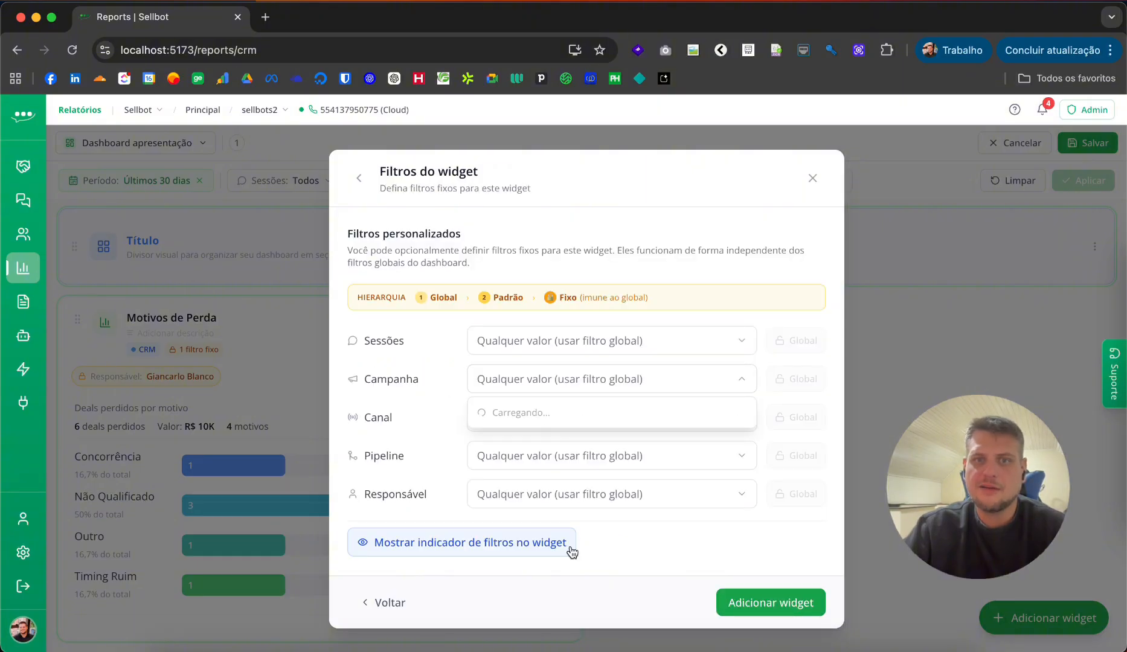
click(553, 435)
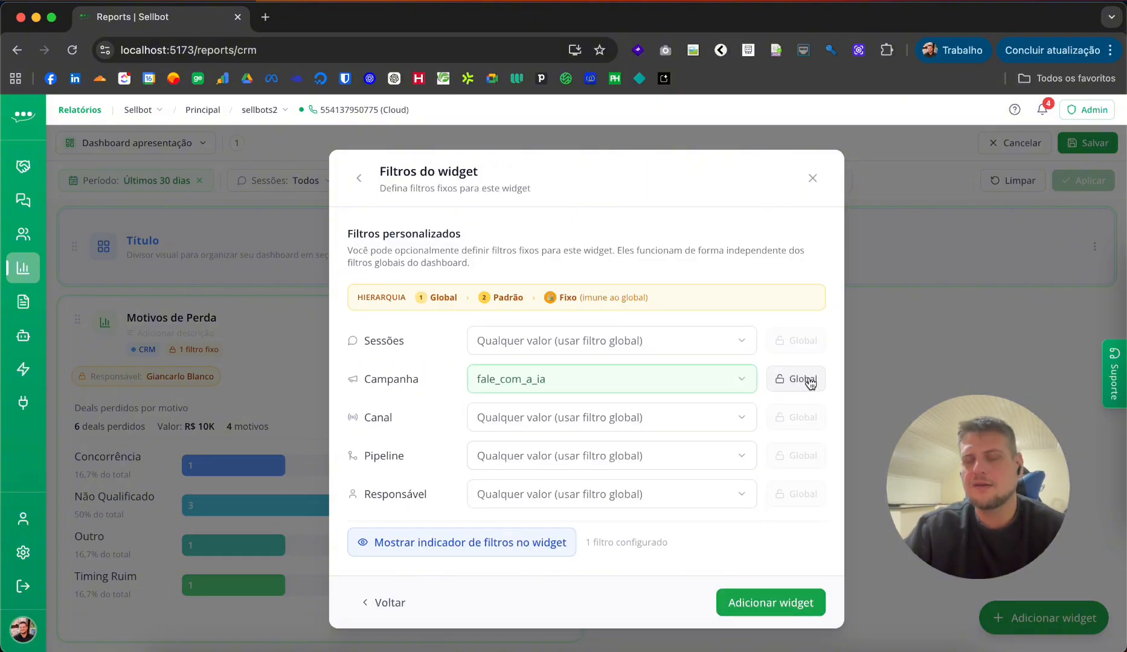
click(771, 603)
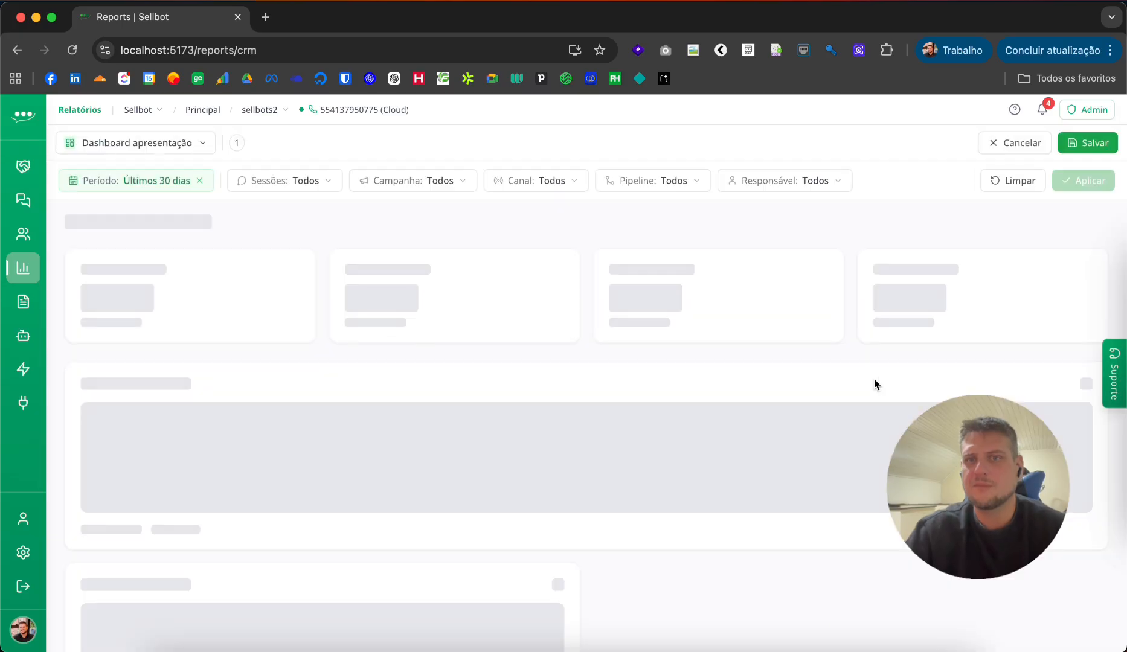
scroll(798, 388, down, 4)
scroll(798, 389, up, 2)
scroll(798, 388, down, 2)
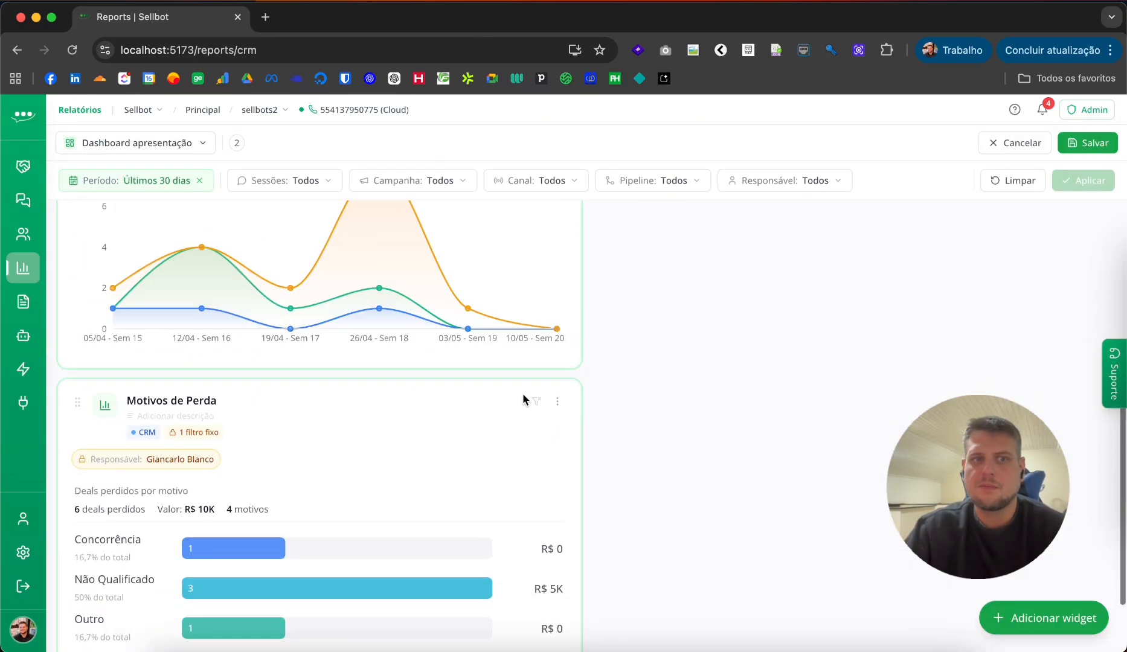
Move the Timeline de Leads widget beside Motivos de Perda, in the row under the Título section
scroll(173, 406, up, 1)
scroll(176, 410, up, 3)
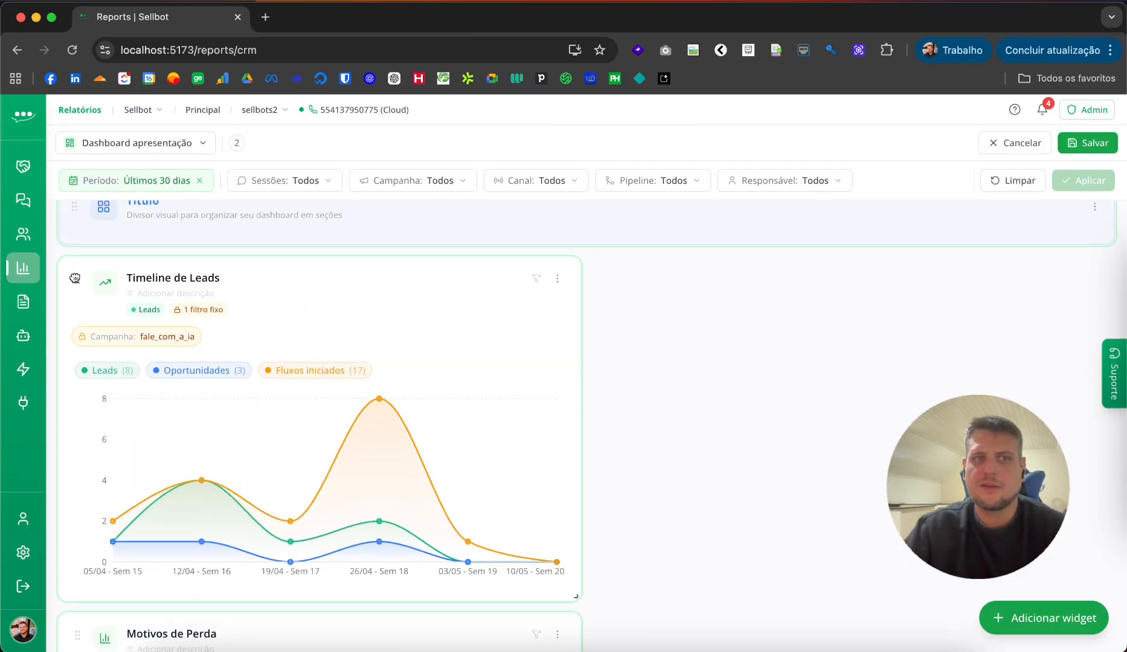
drag(76, 277, 646, 345)
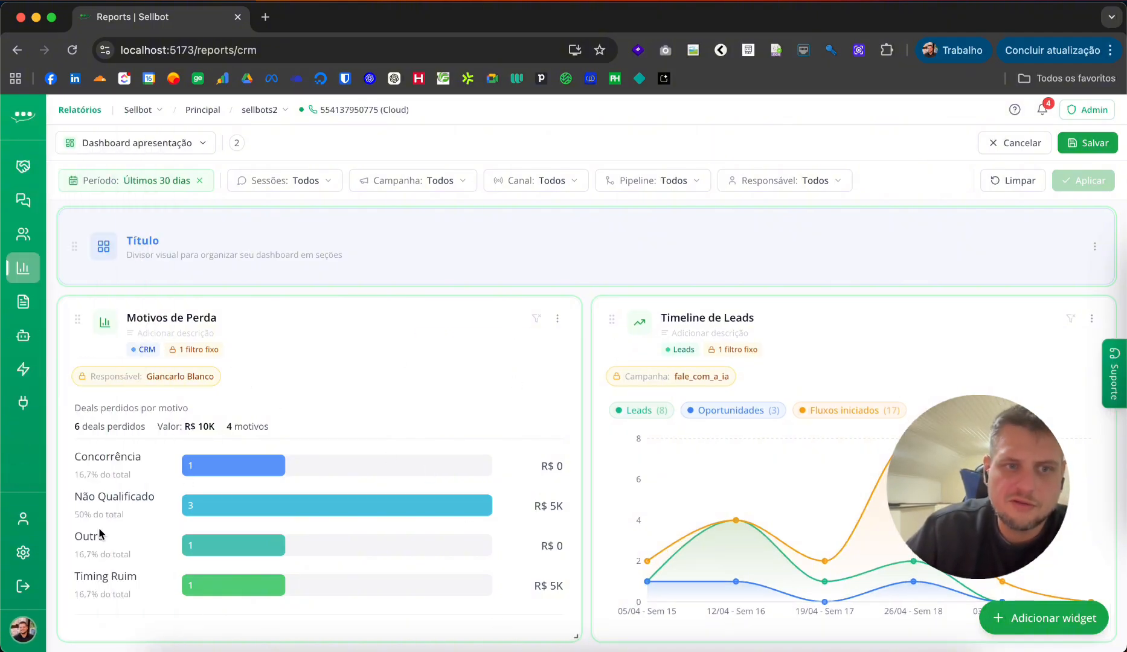
Examine the loss reasons and the lost-deal summary line in the Motivos de Perda widget
double_click(100, 457)
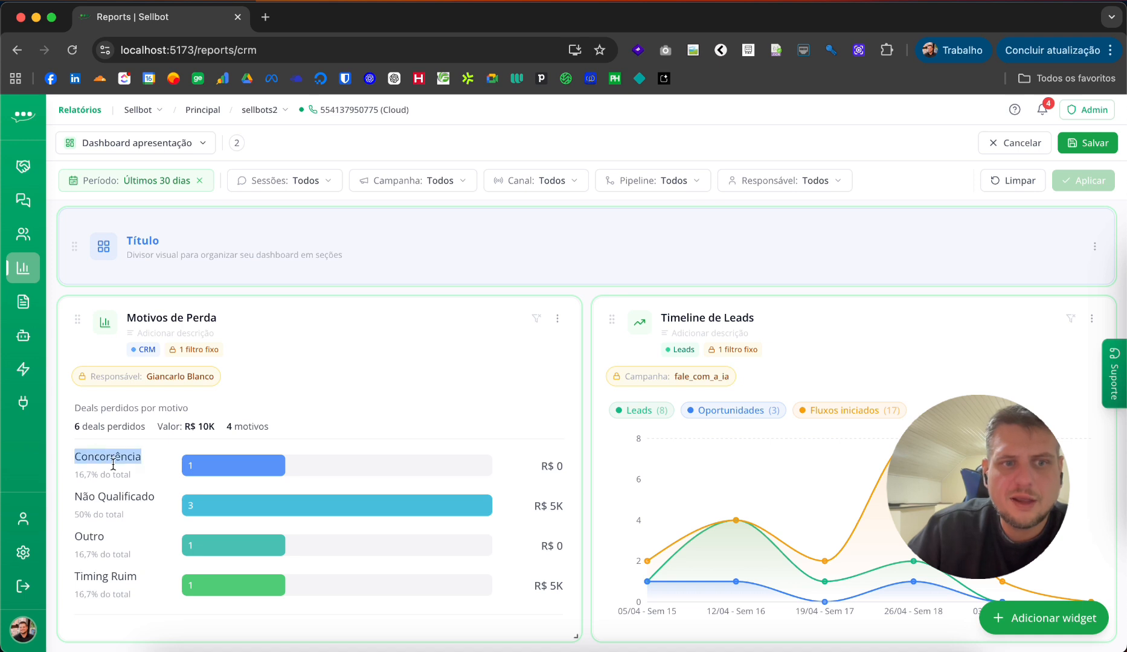
double_click(114, 496)
double_click(92, 575)
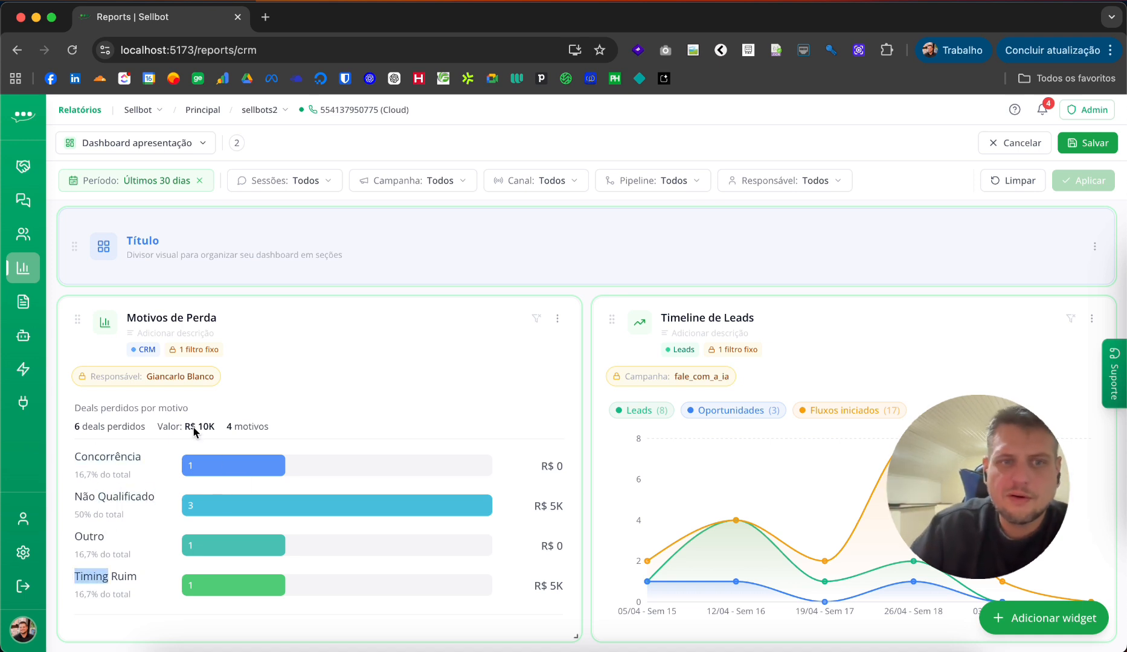
drag(75, 426, 211, 424)
click(254, 424)
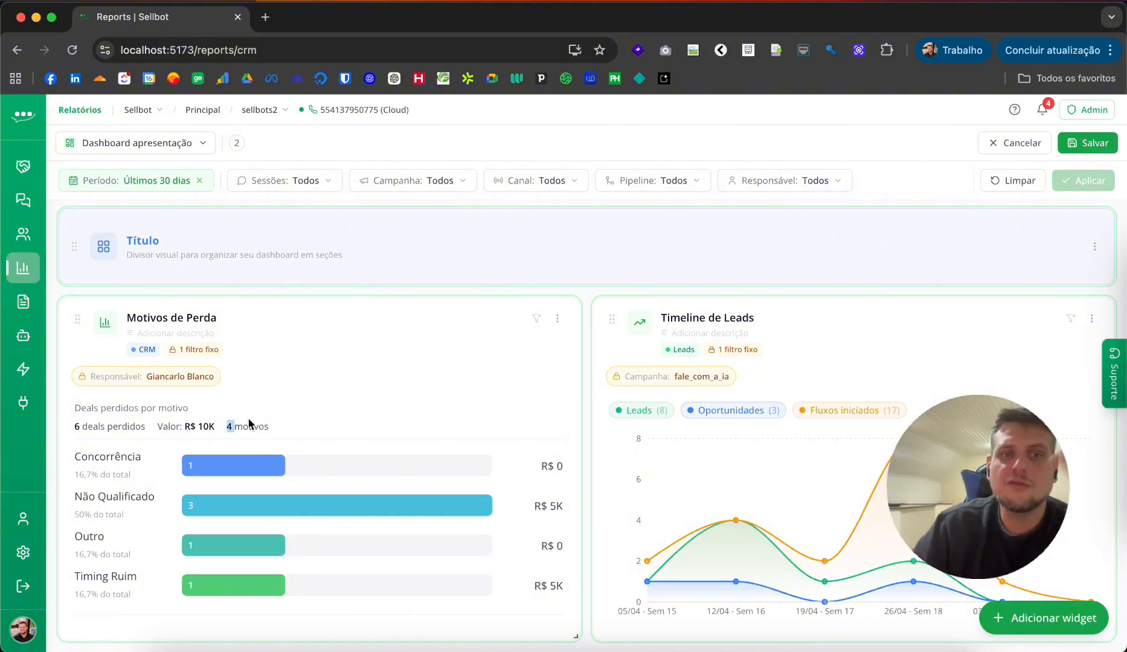
Set the dashboard's Período filter to Mês passado, apply it, and save the dashboard layout
scroll(279, 377, up, 1)
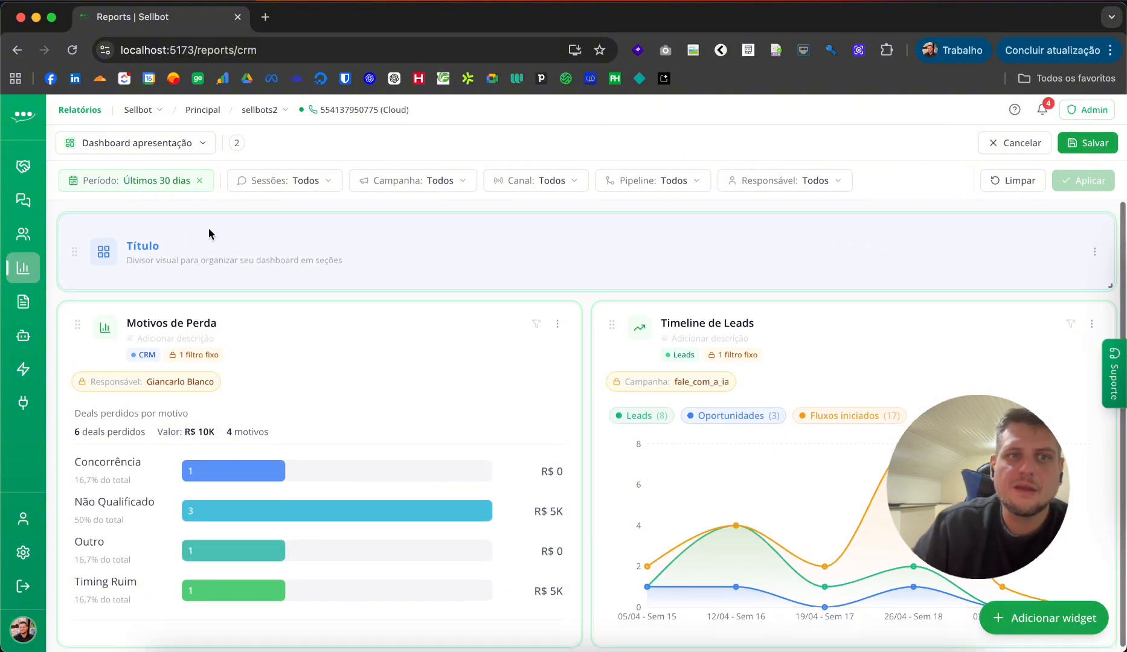
click(159, 186)
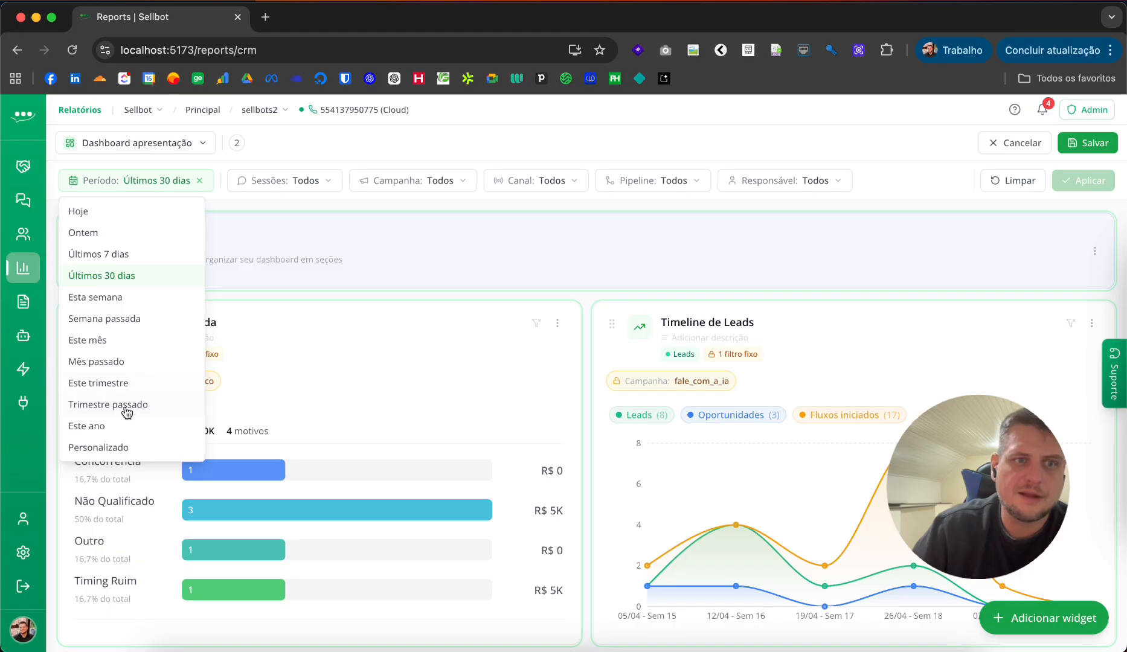
click(127, 363)
click(1090, 178)
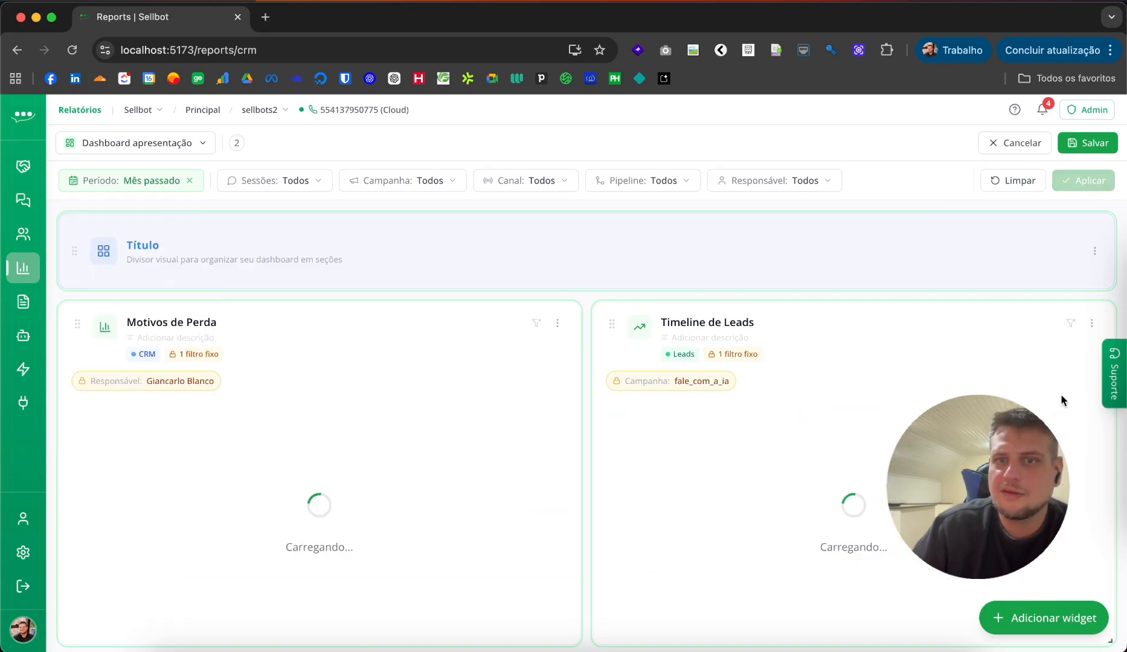
scroll(934, 374, down, 1)
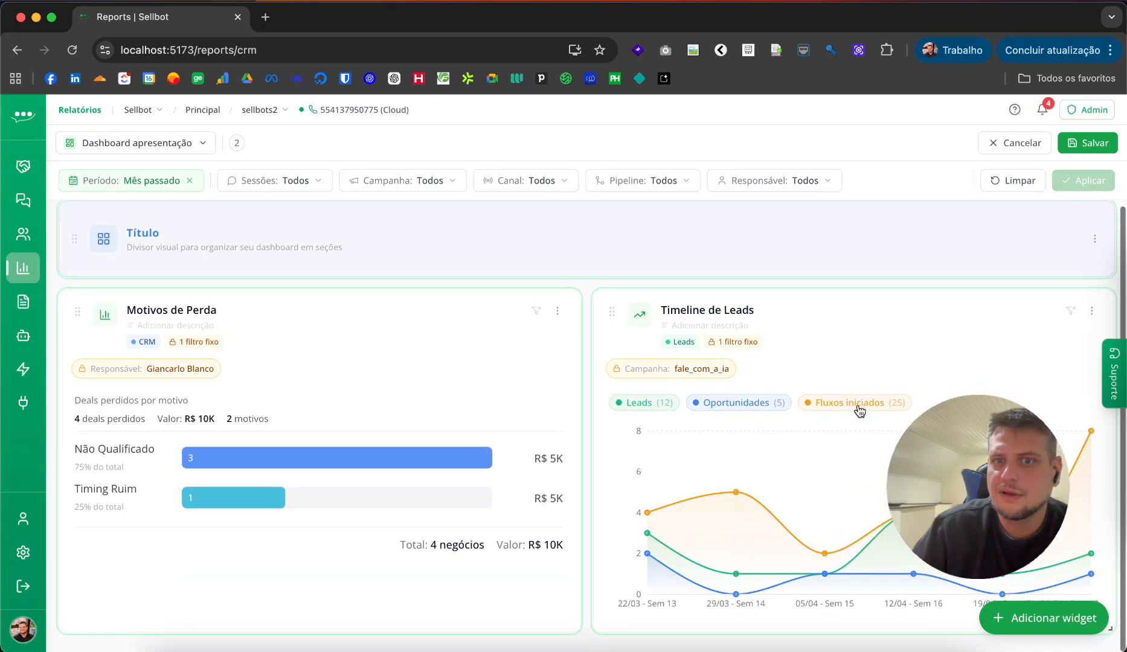
scroll(858, 410, up, 1)
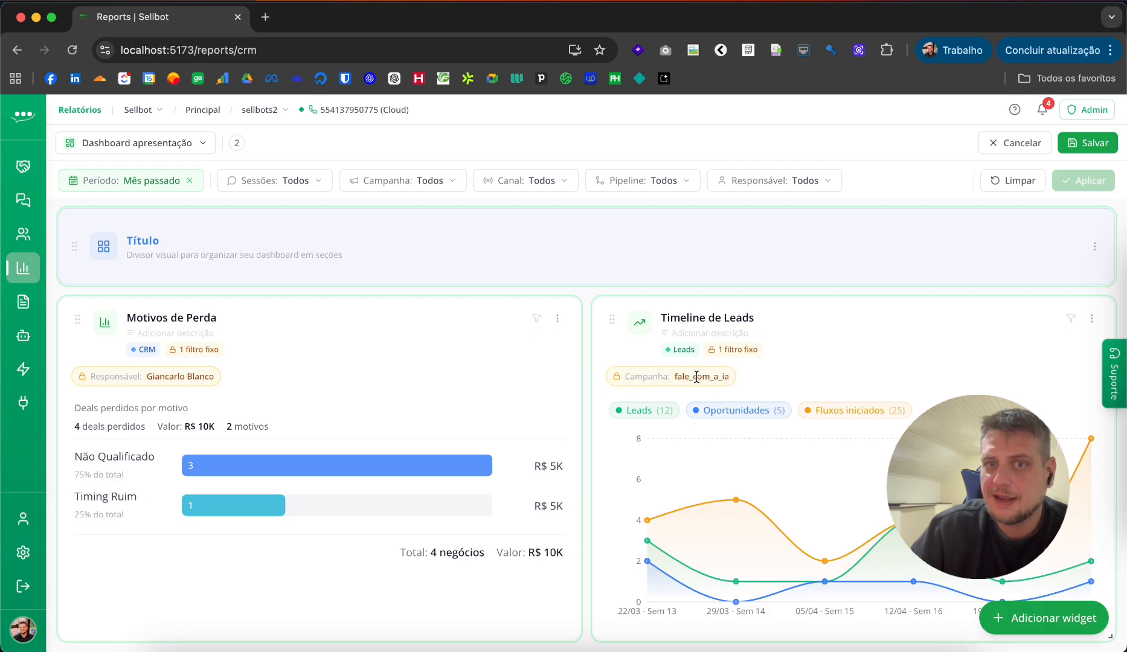
click(764, 373)
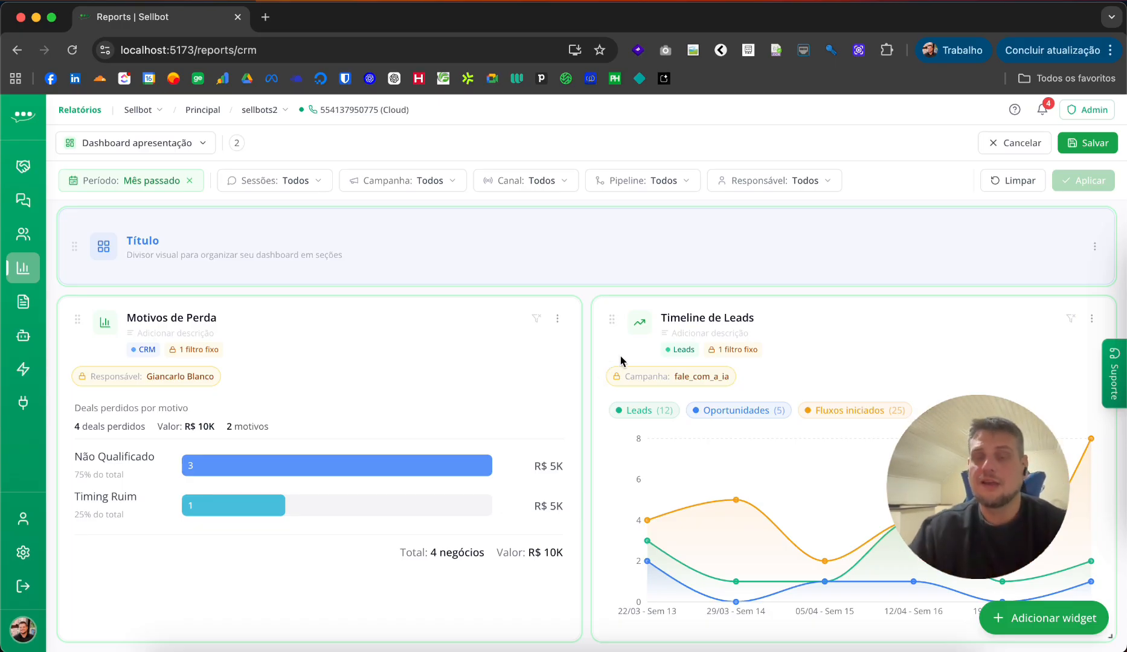
click(1095, 150)
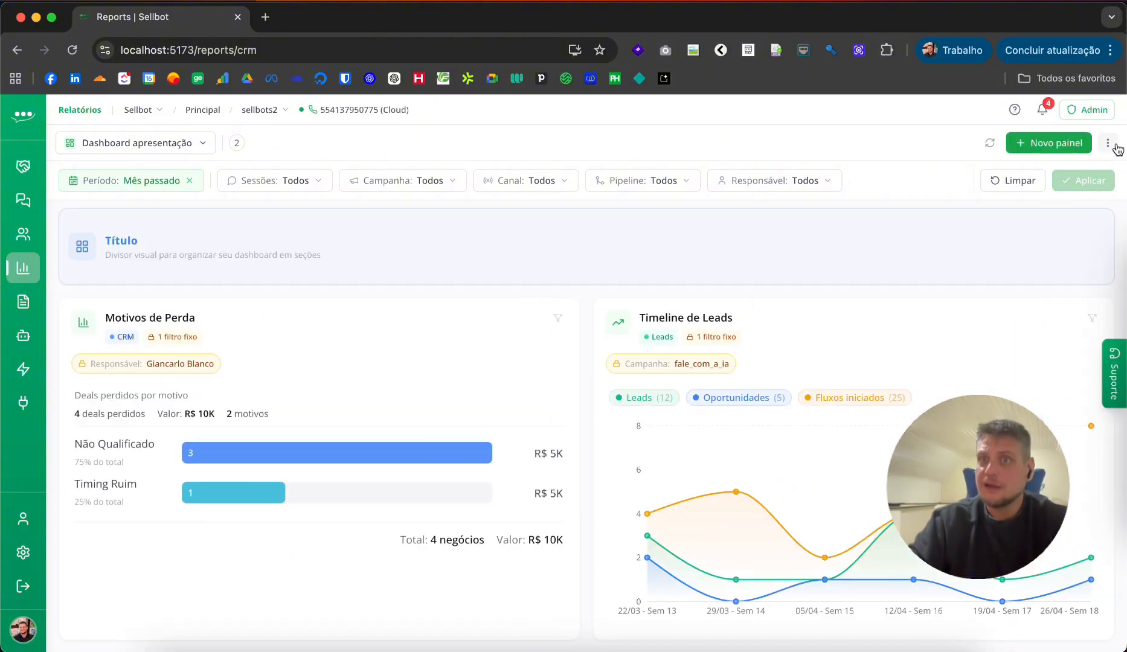
Reopen the dashboard layout for editing and choose the Deals Fechados widget from the CRM e Negocios category
click(1108, 142)
click(1064, 175)
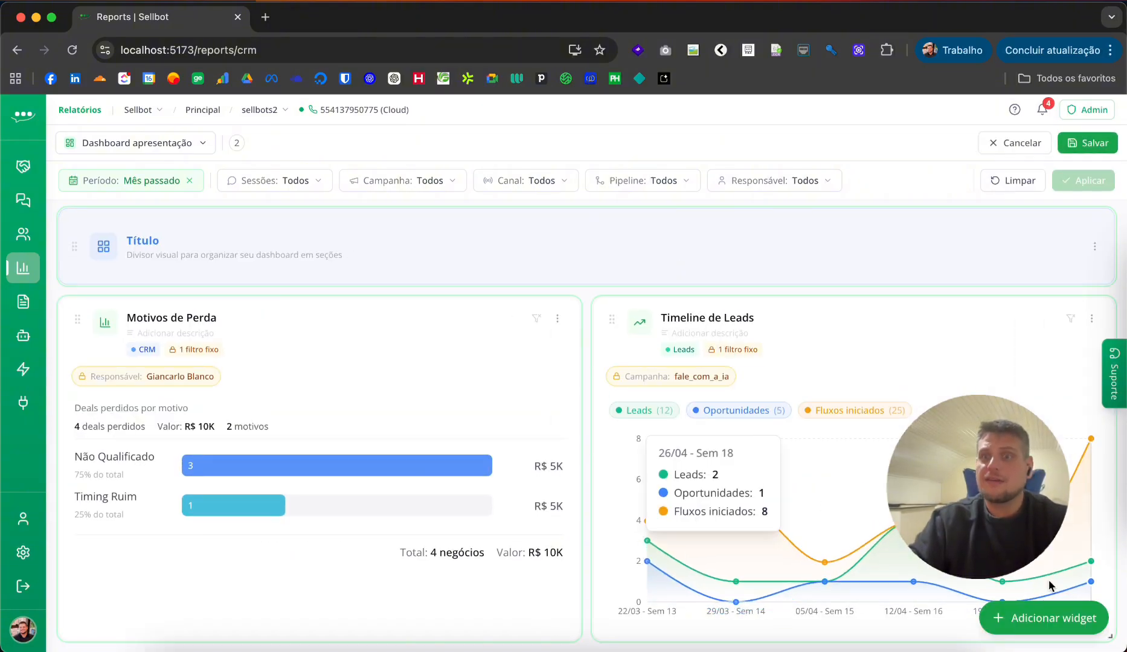
click(1003, 615)
click(380, 263)
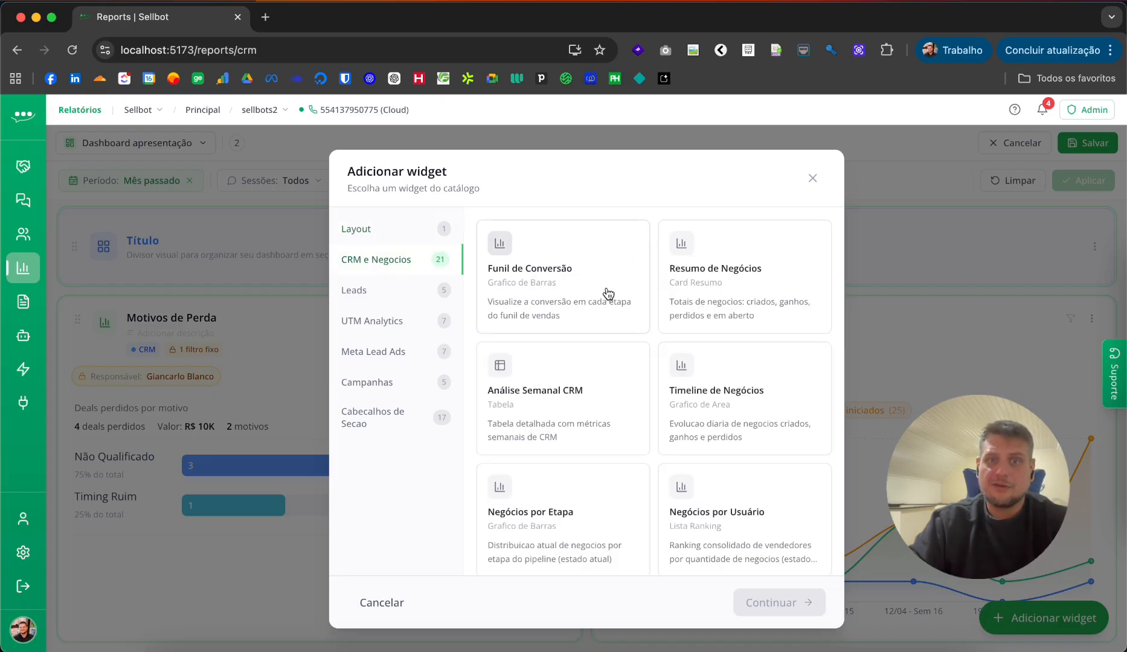
scroll(695, 544, down, 2)
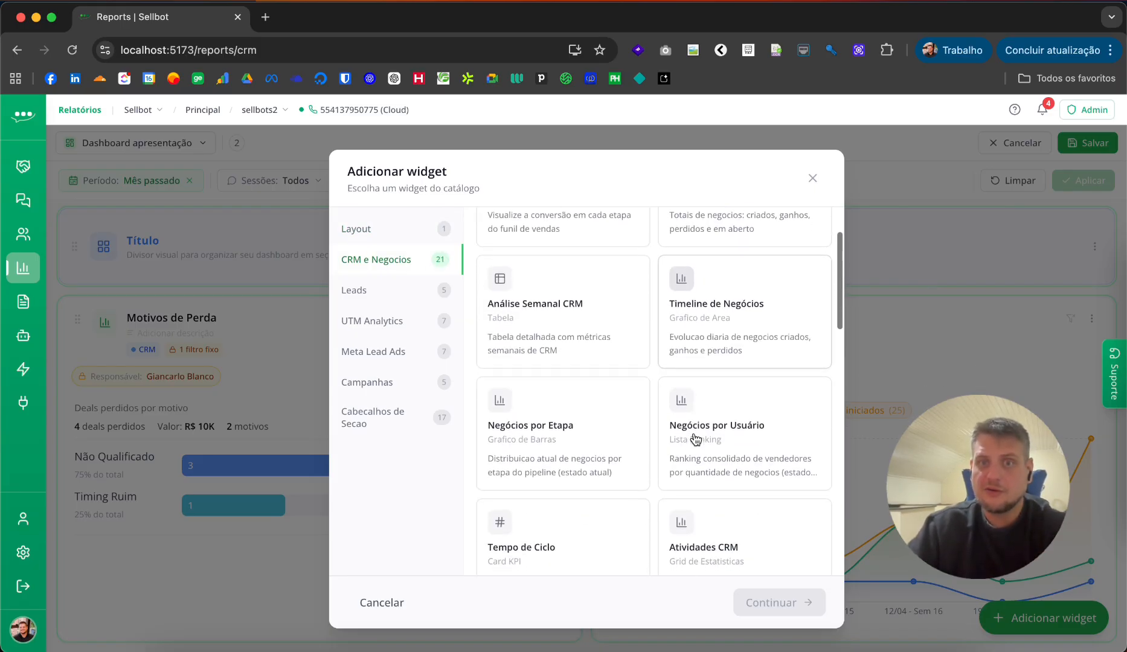
scroll(616, 483, down, 3)
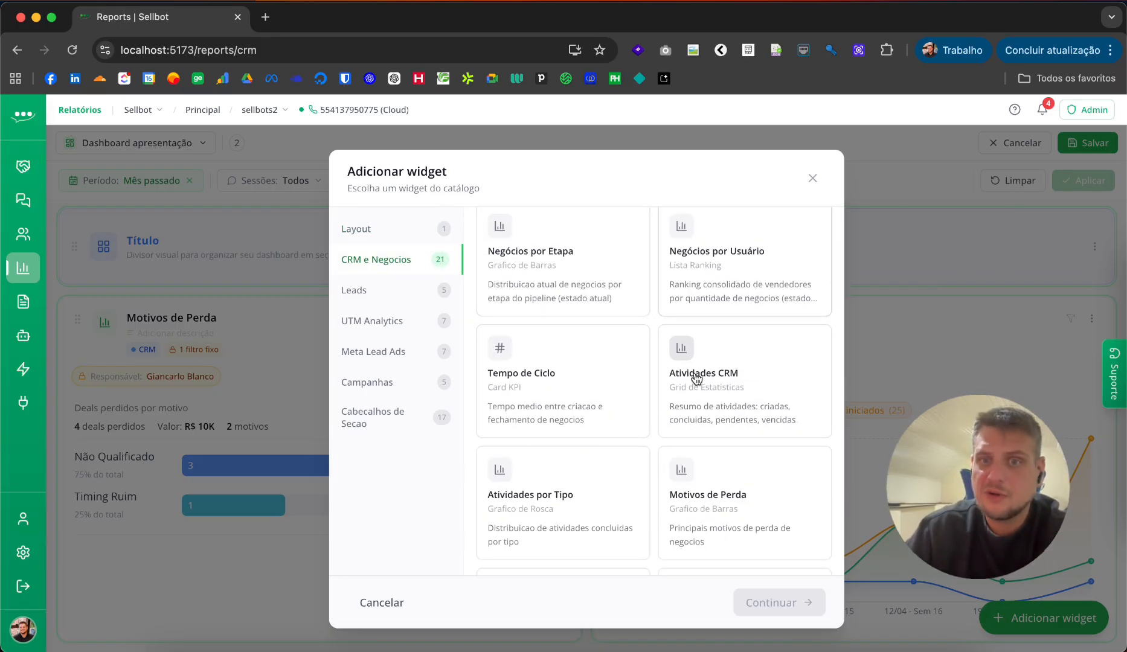
scroll(748, 395, down, 5)
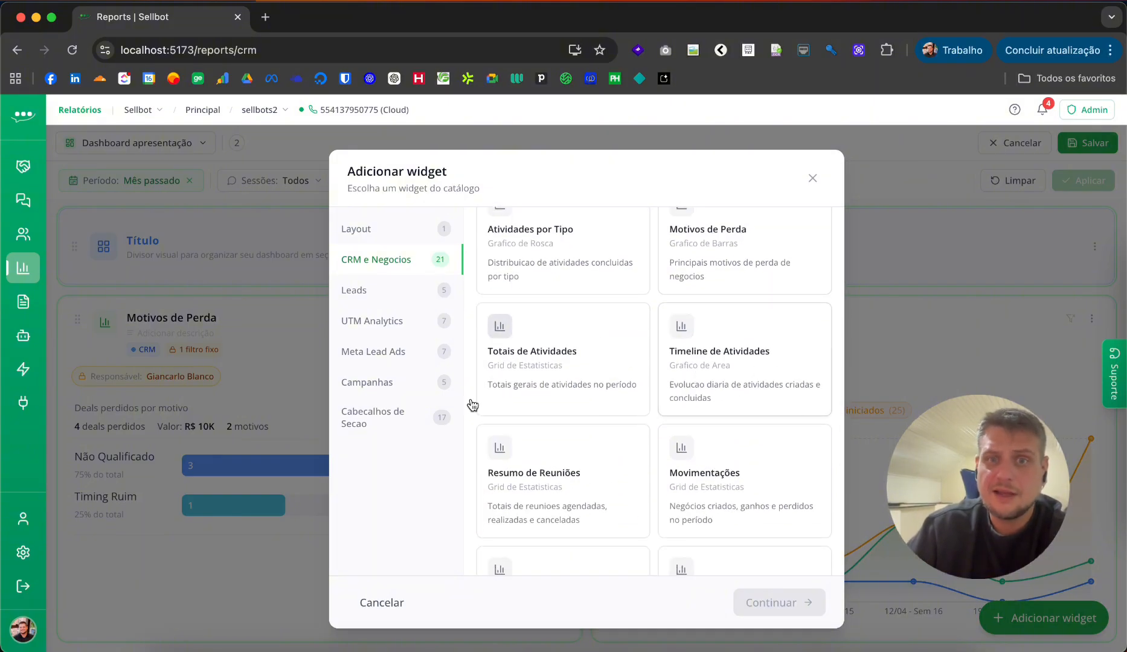
scroll(514, 417, down, 3)
scroll(546, 428, down, 2)
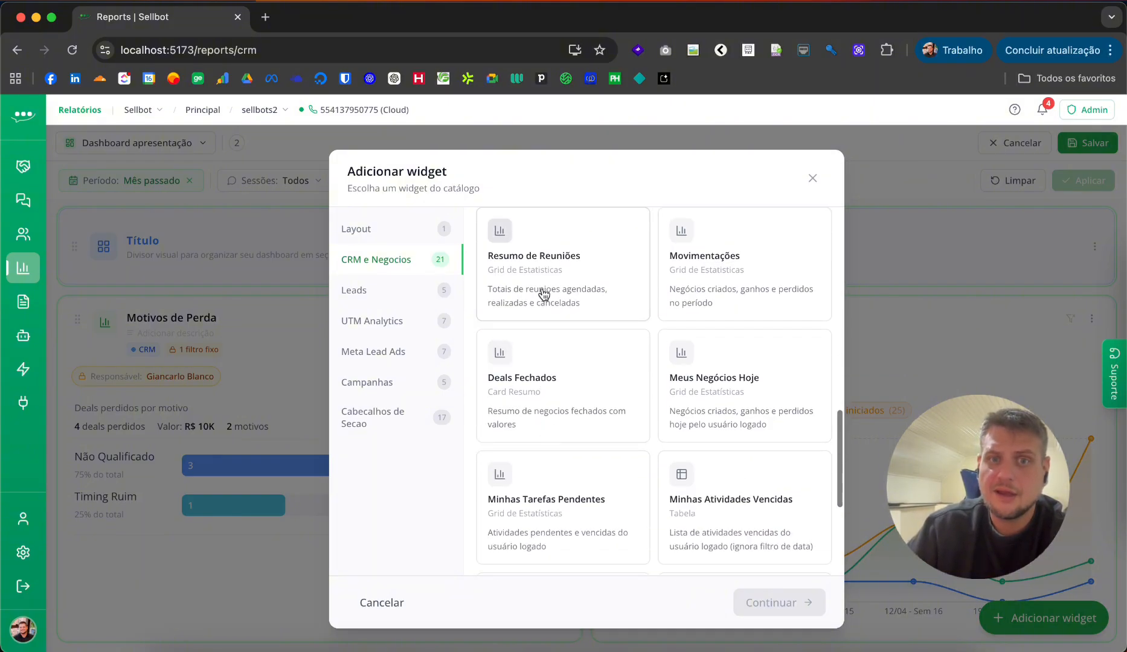
click(544, 289)
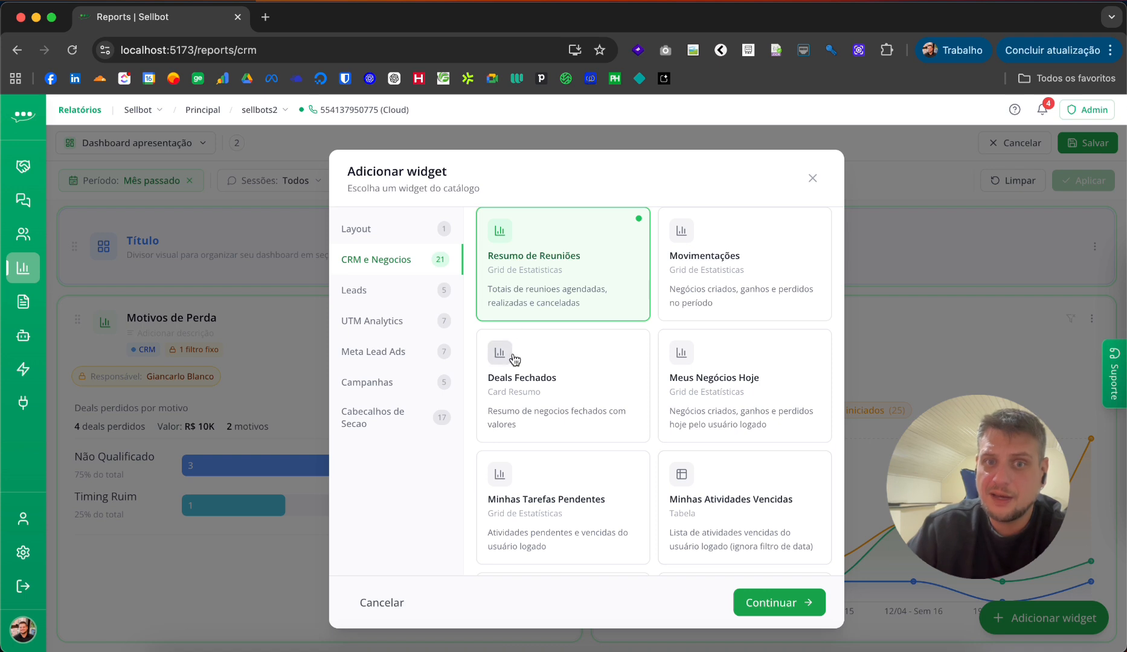
click(576, 409)
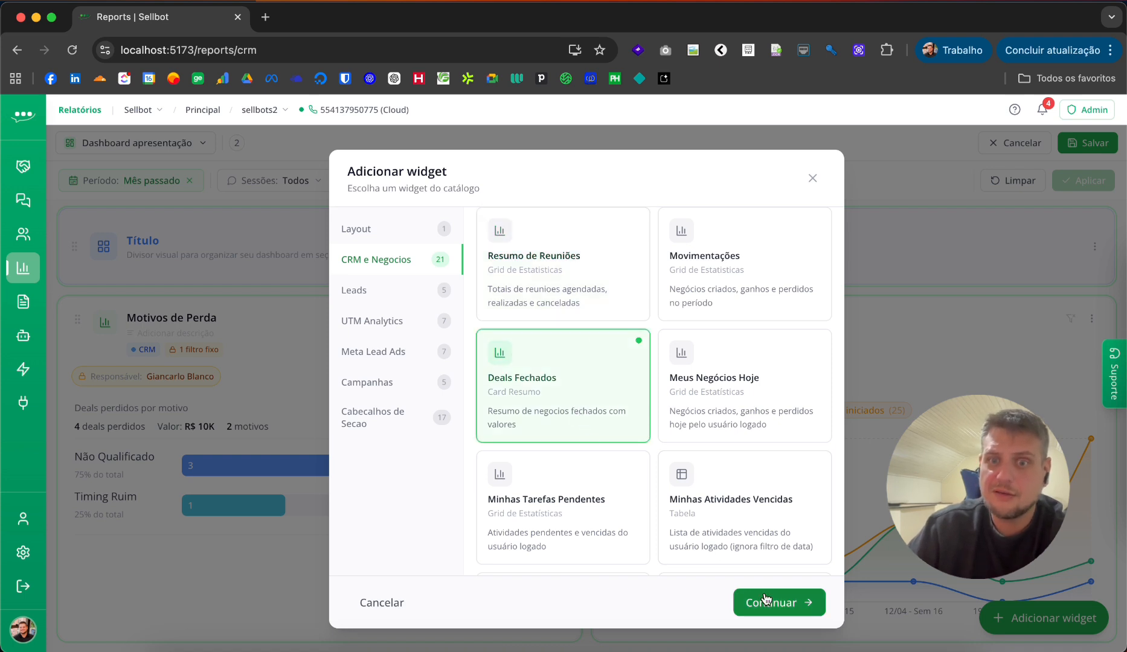
Add the Deals Fechados widget without custom filters and place it directly beneath Motivos de Perda
click(783, 607)
click(786, 608)
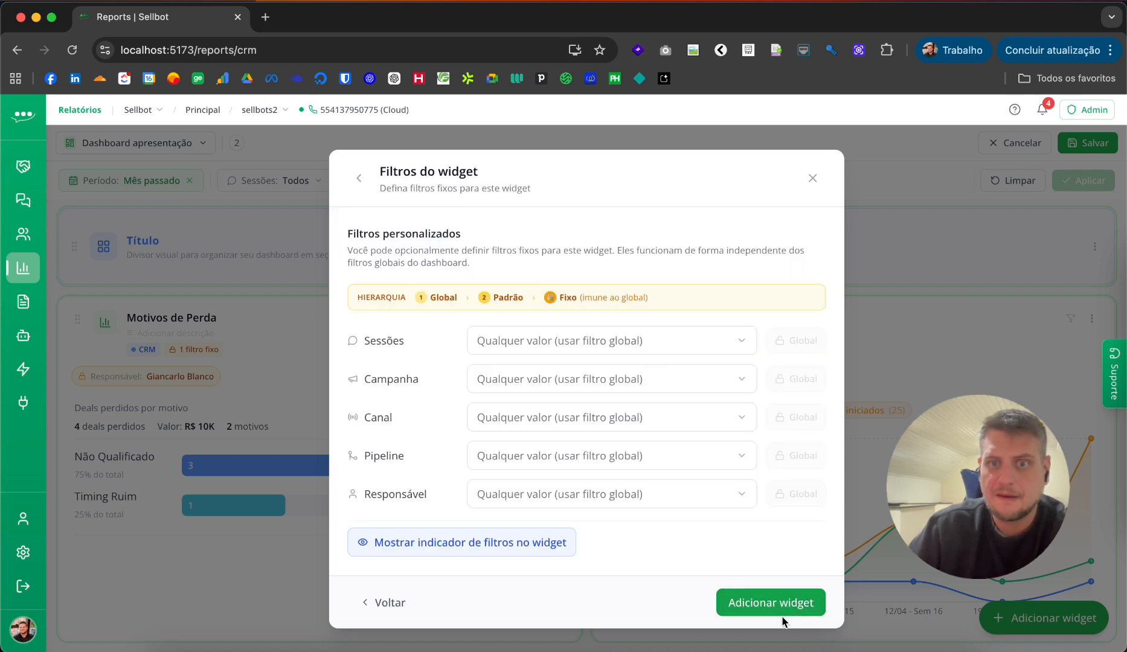
click(776, 603)
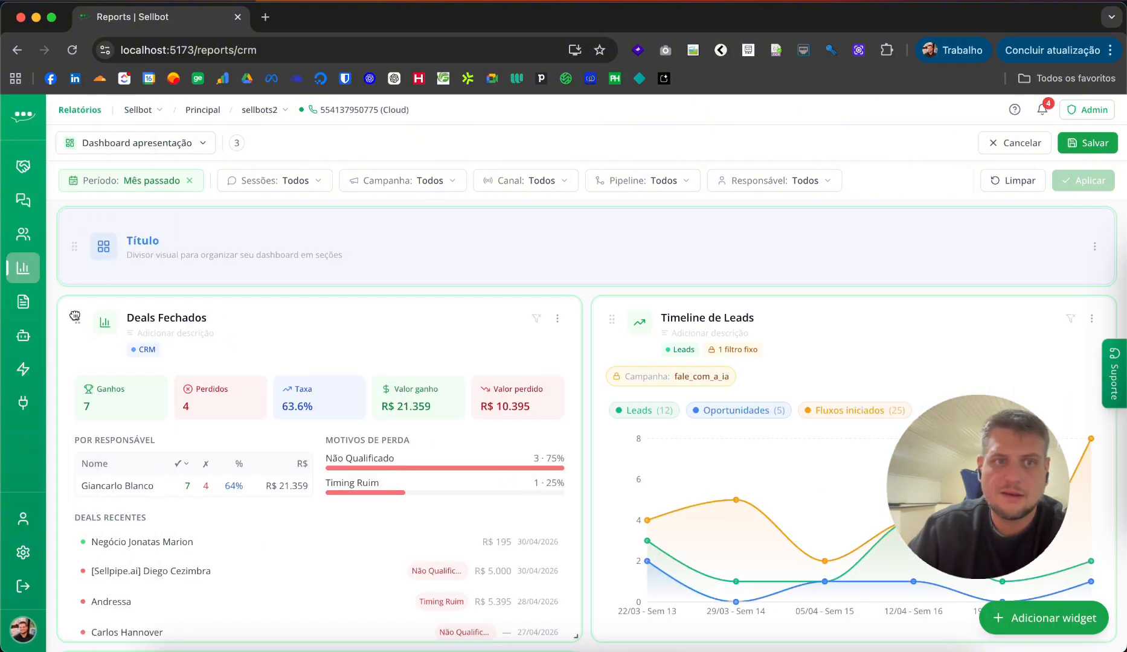
drag(75, 316, 575, 480)
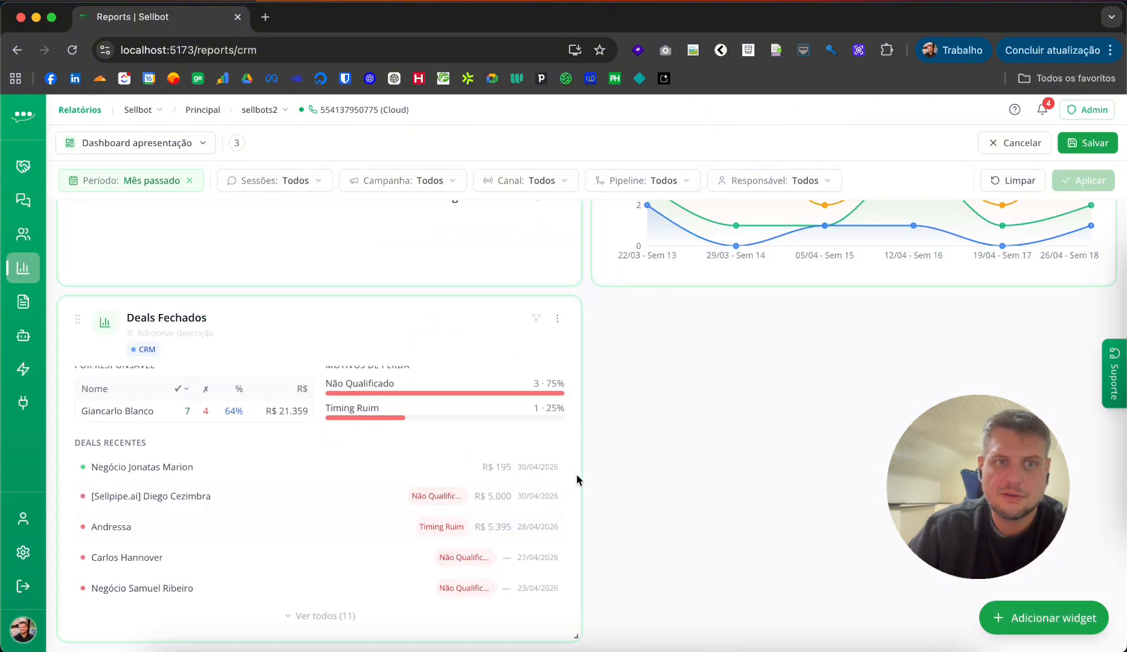
Start adding another widget and choose Totais de Atividades from the CRM e Negocios category
click(1063, 618)
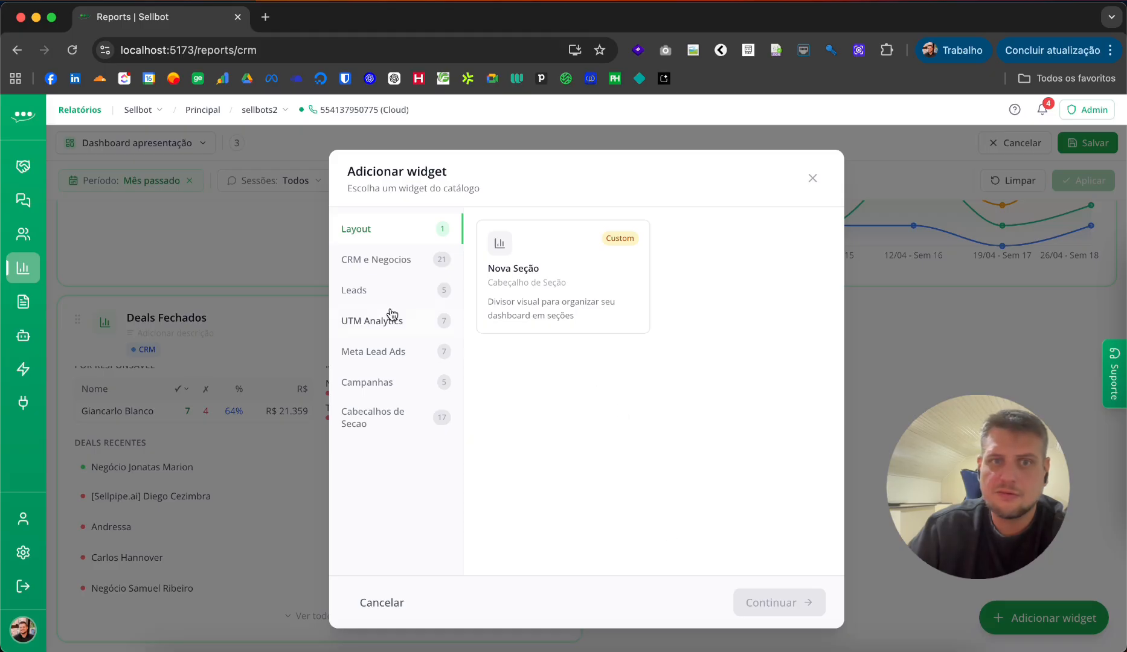
click(376, 260)
scroll(665, 362, down, 15)
scroll(773, 410, up, 5)
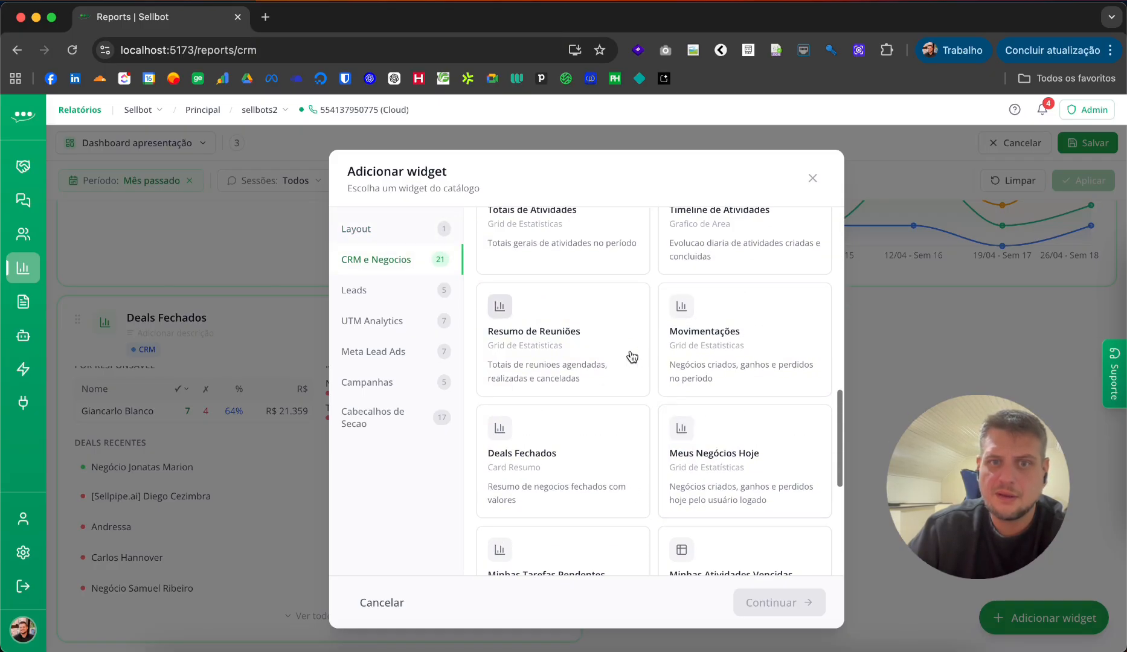
scroll(632, 357, up, 6)
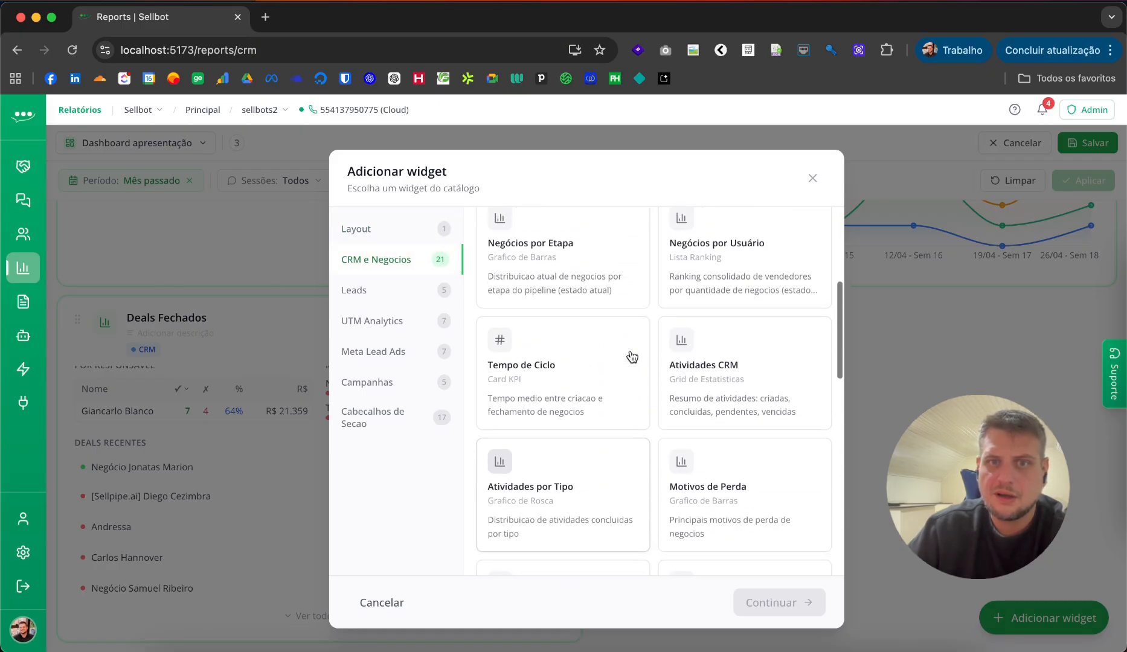
scroll(632, 356, up, 3)
scroll(616, 369, down, 3)
scroll(616, 369, up, 3)
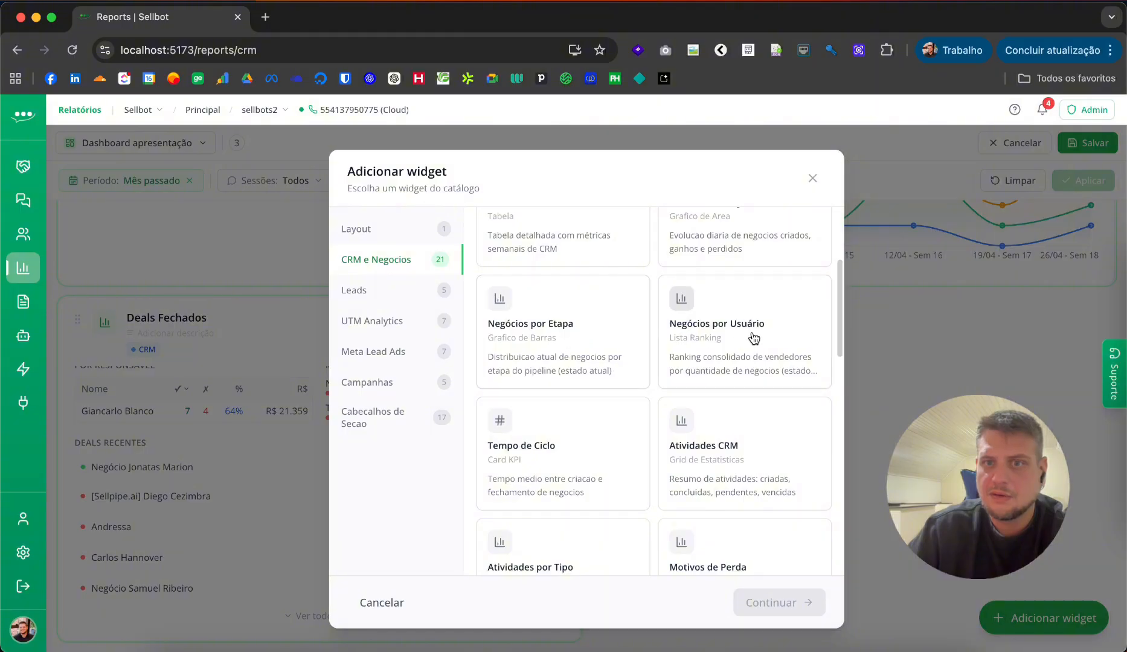
scroll(758, 470, down, 3)
scroll(559, 405, down, 1)
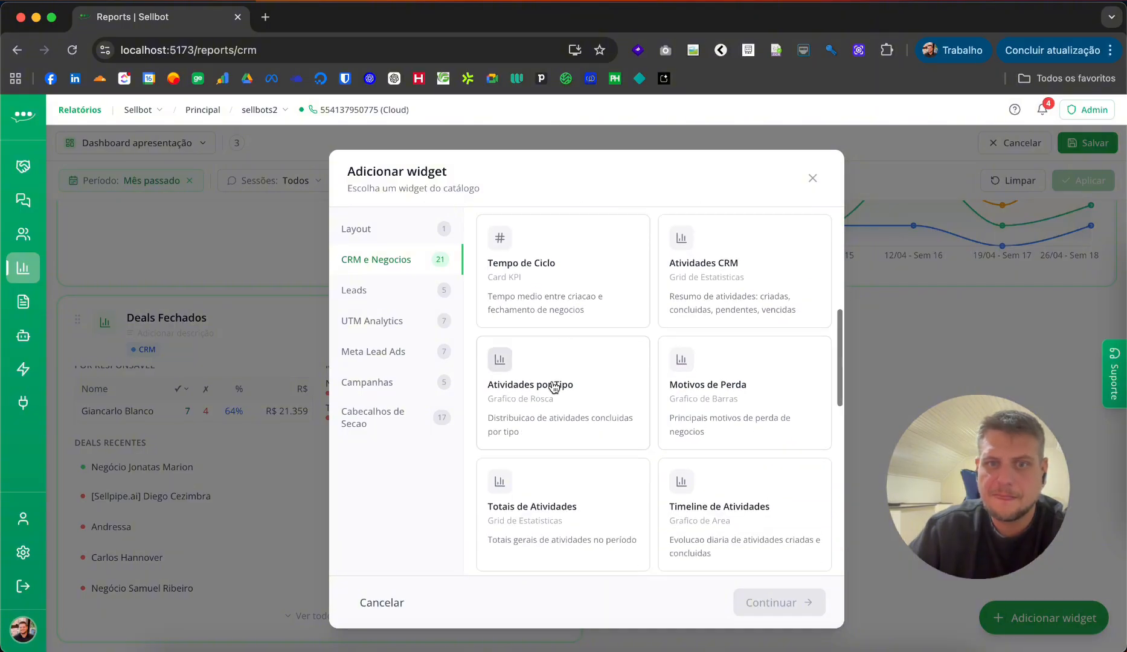
scroll(554, 387, down, 3)
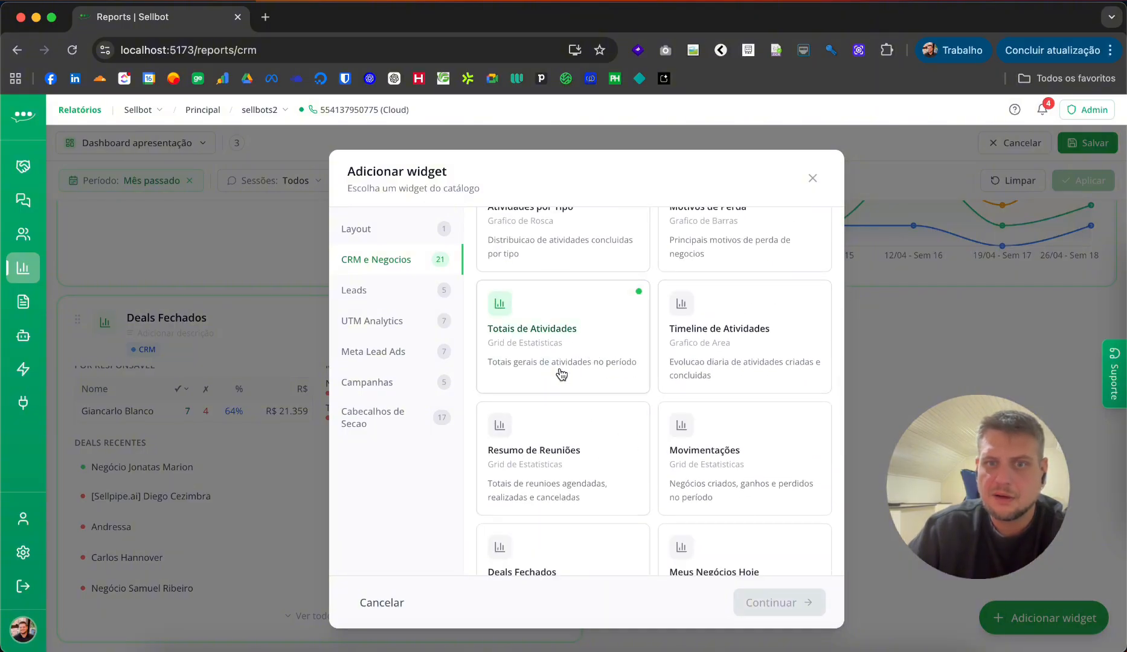
Add the Totais de Atividades widget without custom filters and place it beside Deals Fechados, beneath Timeline de Leads
click(784, 603)
click(773, 602)
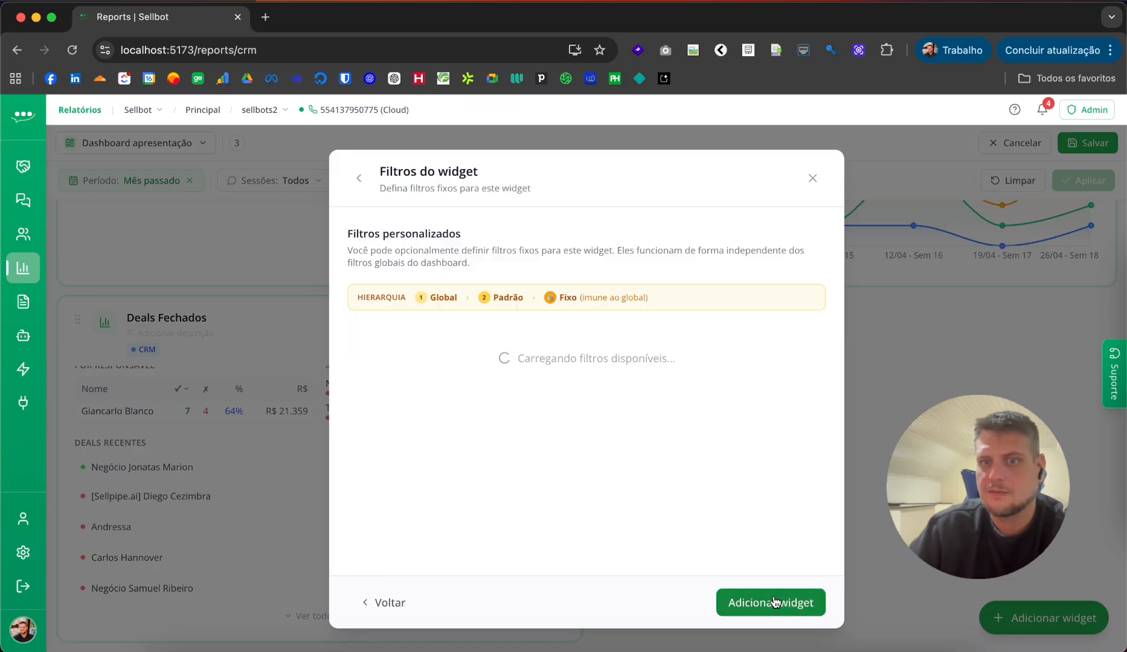
click(785, 607)
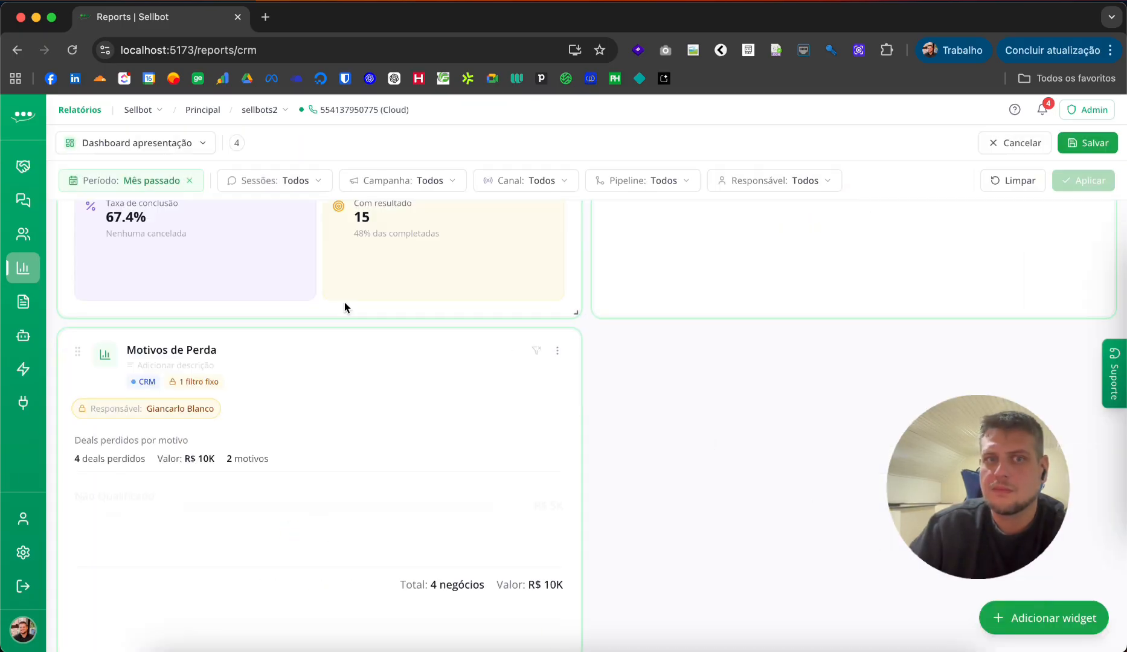
drag(240, 297, 433, 465)
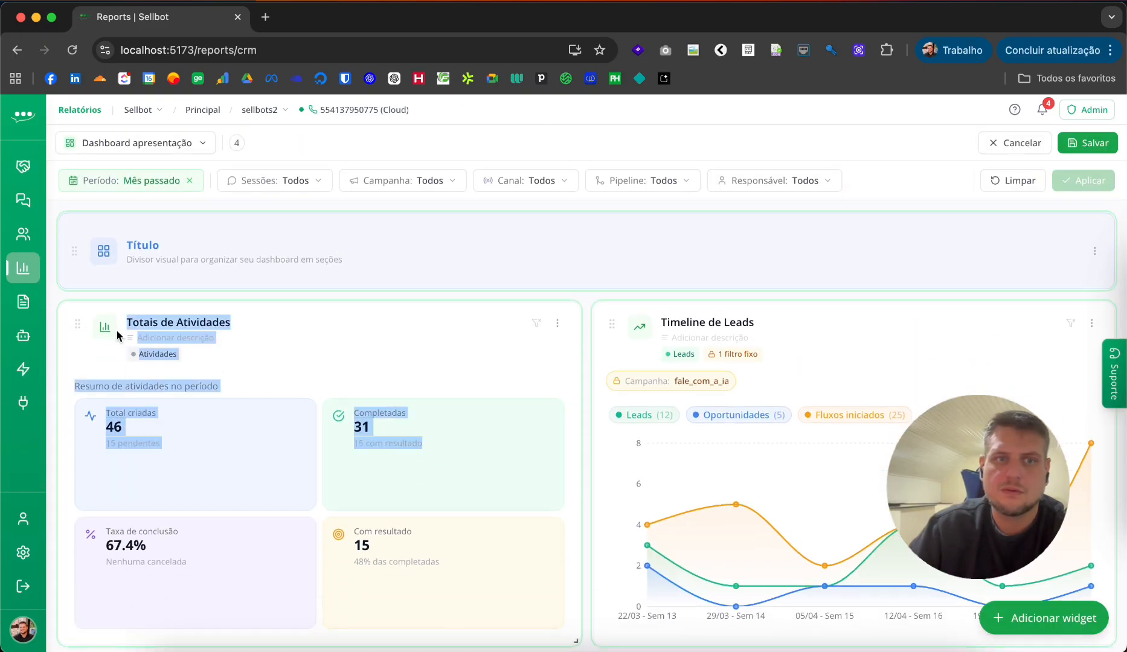
drag(78, 323, 1100, 643)
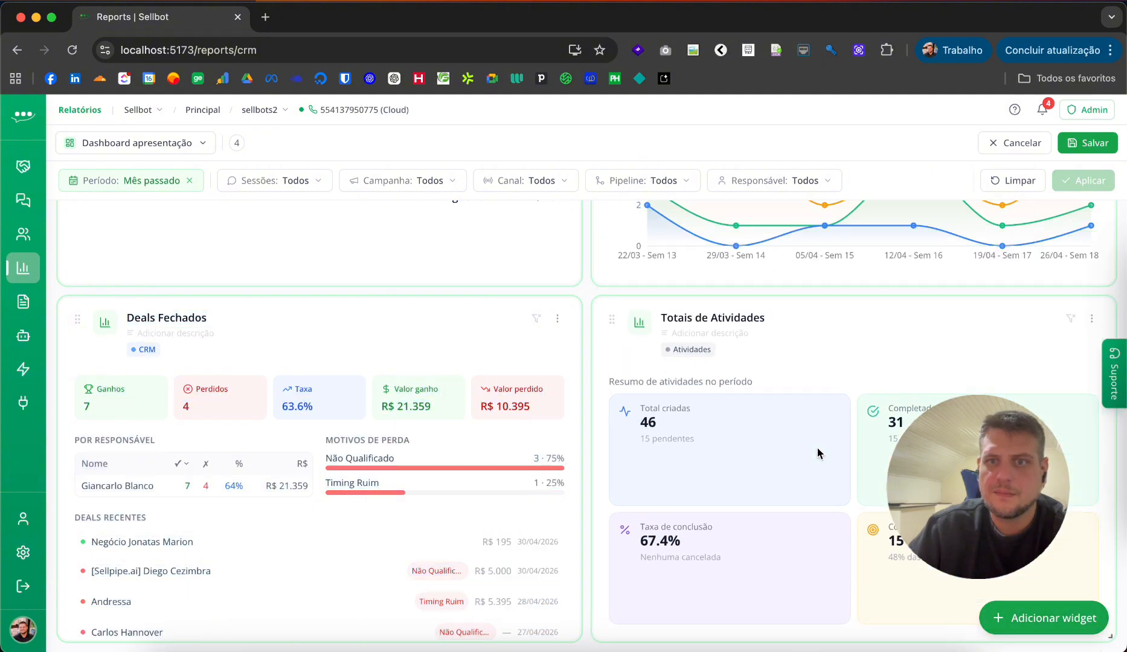
scroll(457, 435, down, 3)
scroll(373, 478, up, 3)
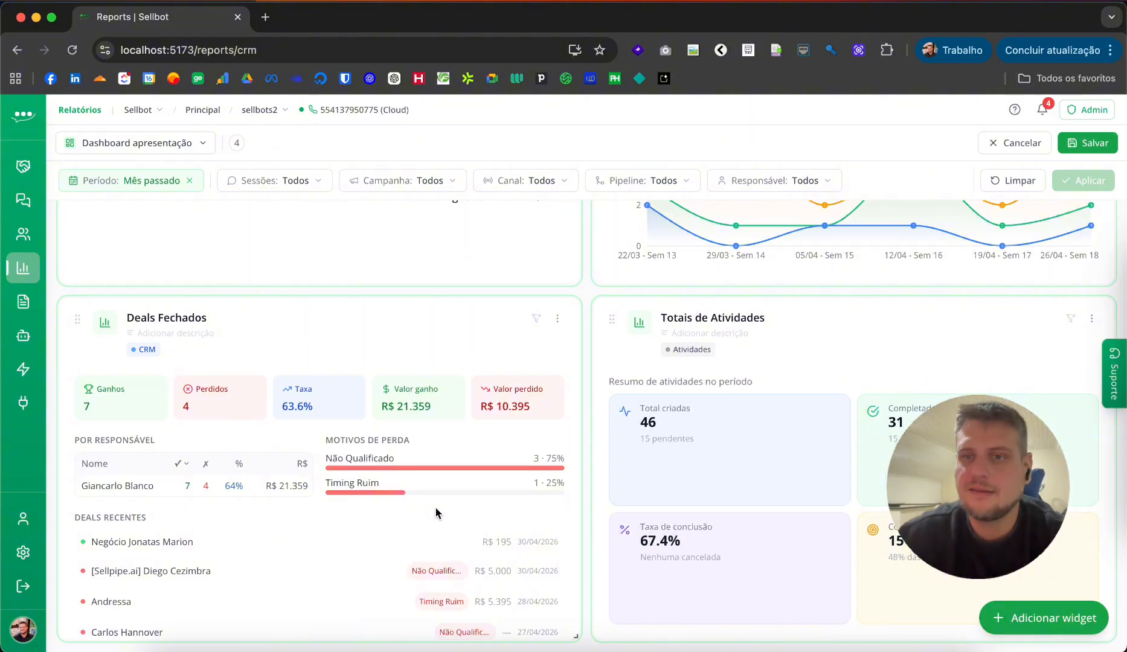
scroll(682, 335, up, 6)
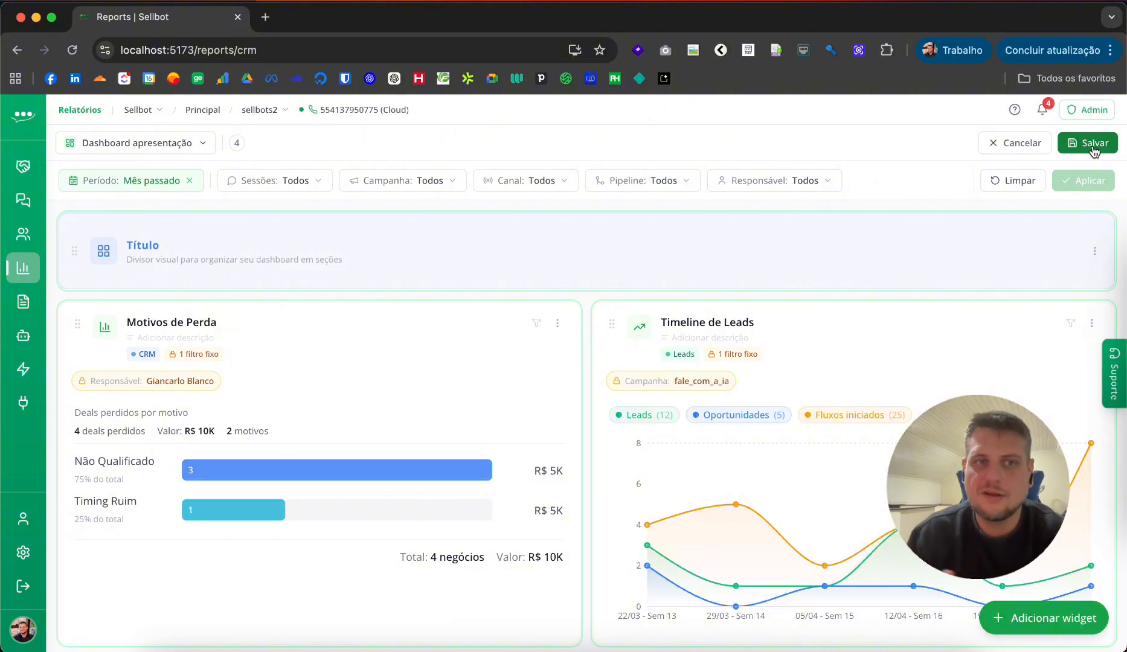
Save the dashboard layout and set the panel's visibility to Empresa in its settings
click(1094, 146)
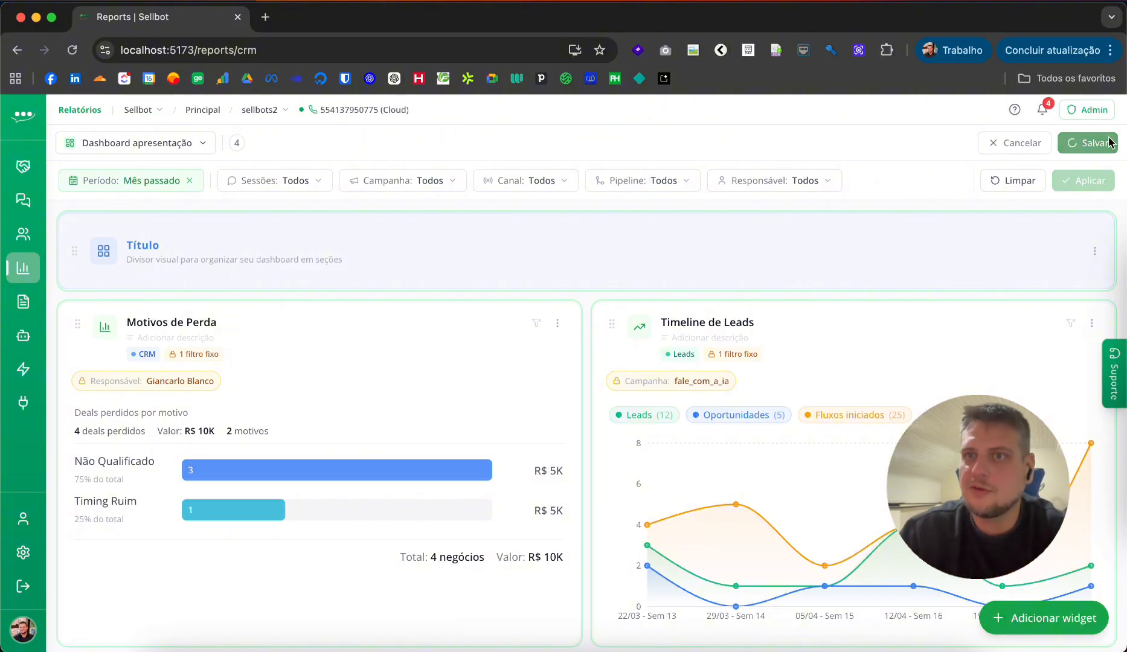
click(1108, 143)
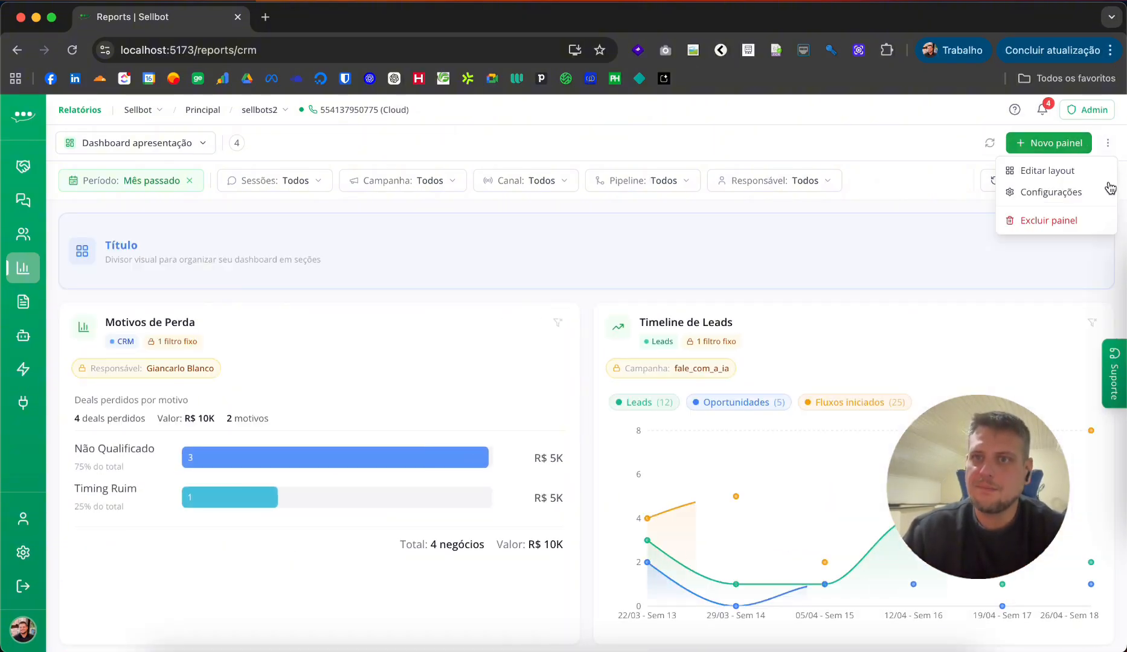
click(1057, 195)
scroll(496, 510, down, 3)
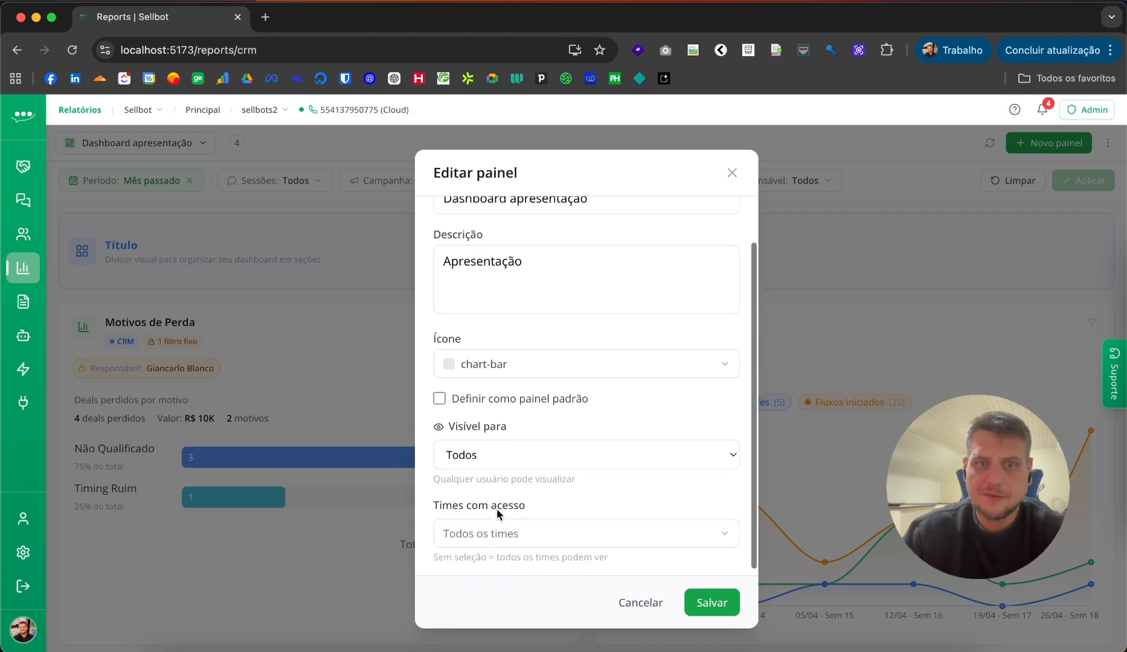
scroll(486, 430, up, 3)
scroll(473, 423, down, 2)
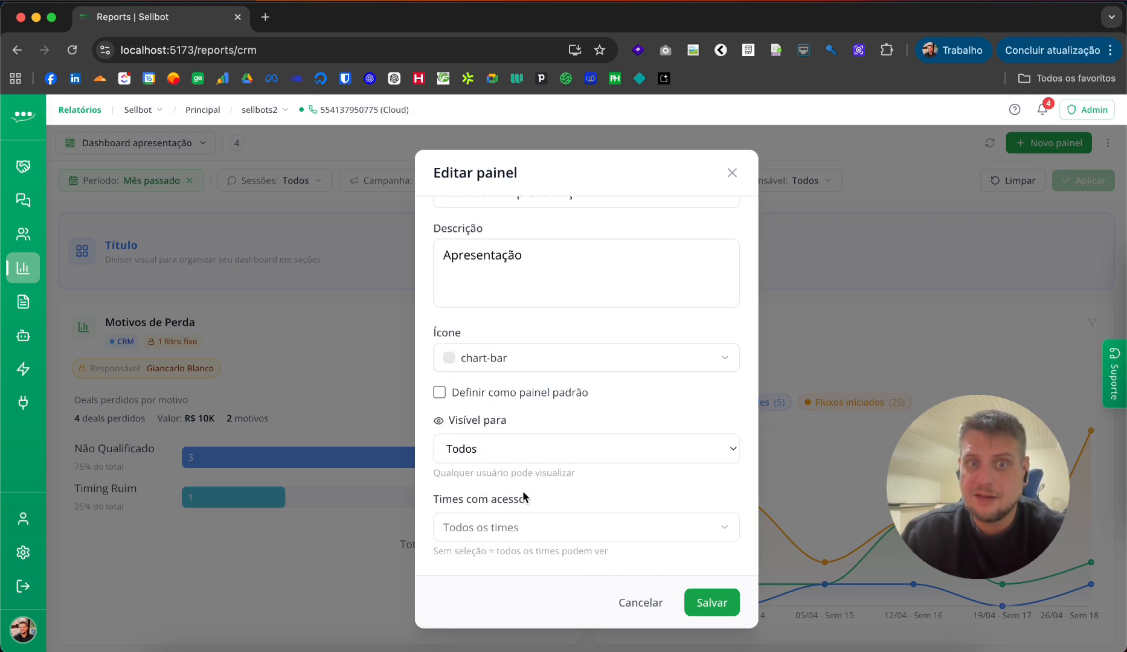
click(569, 449)
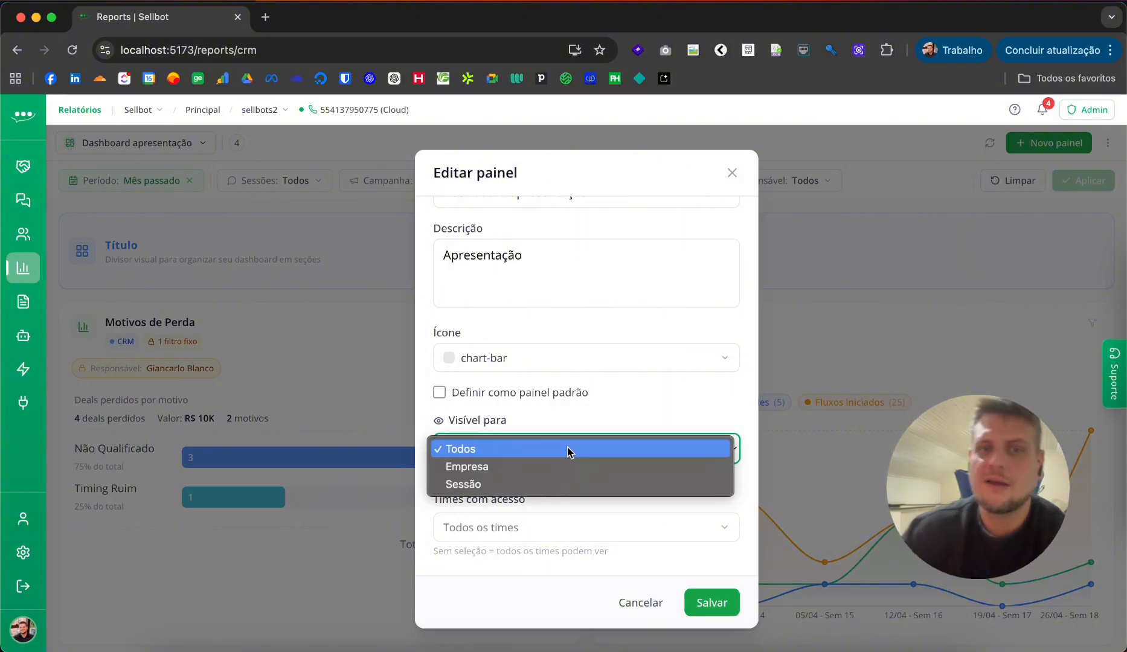
click(567, 466)
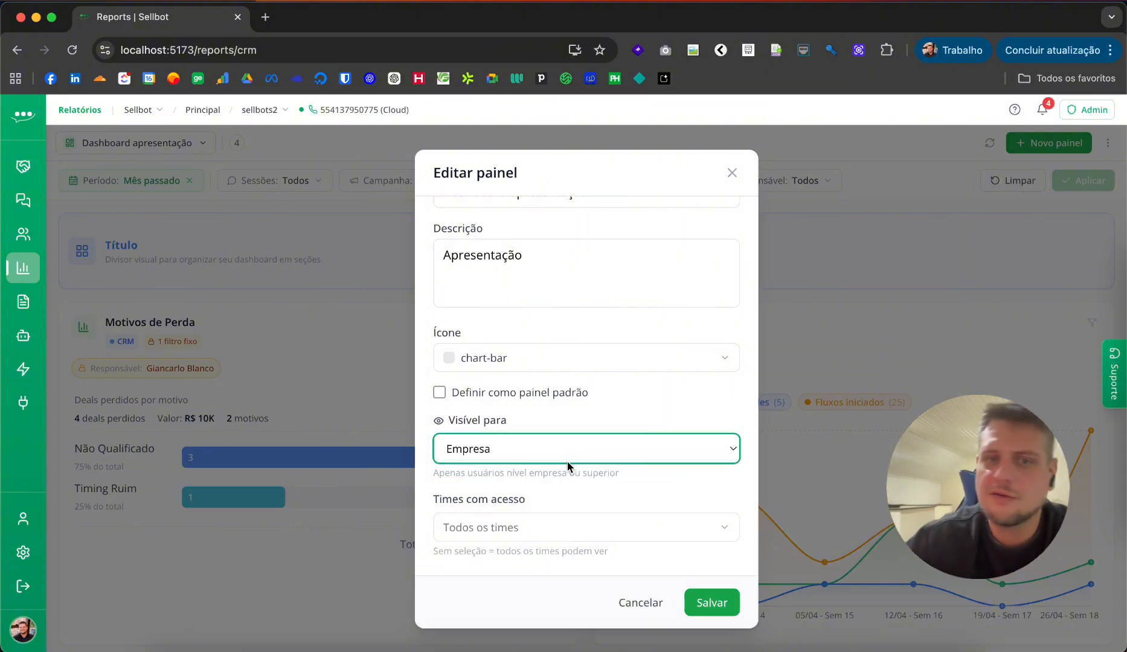
click(714, 604)
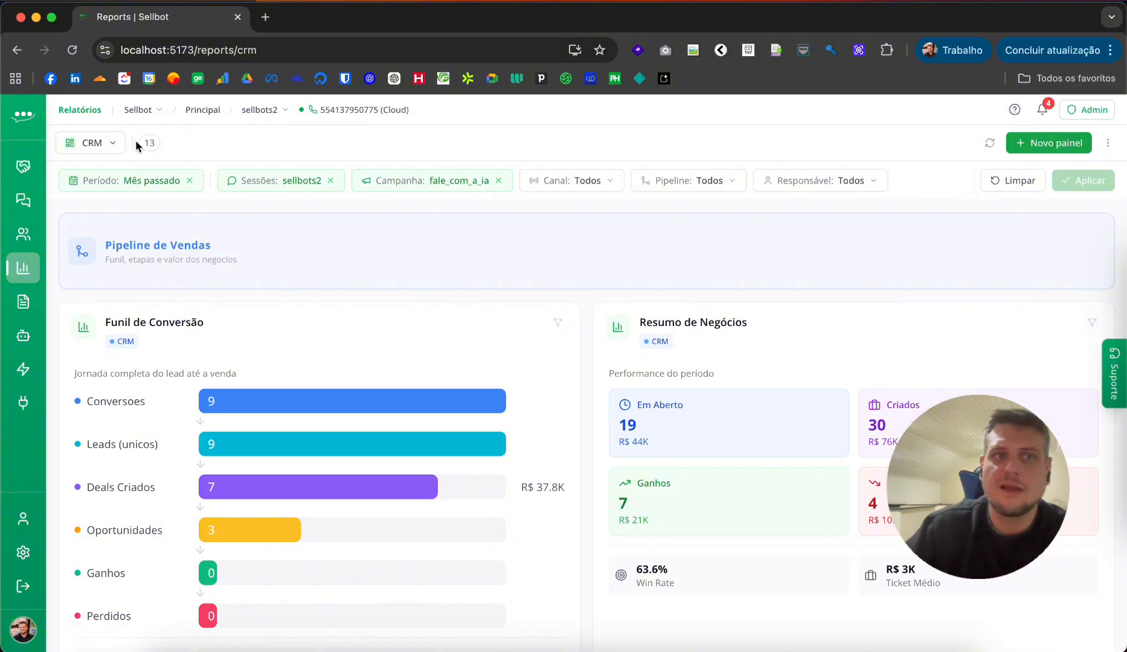
Review the available panels and the CRM dashboard's widgets, and switch back to Dashboard apresentação
click(118, 144)
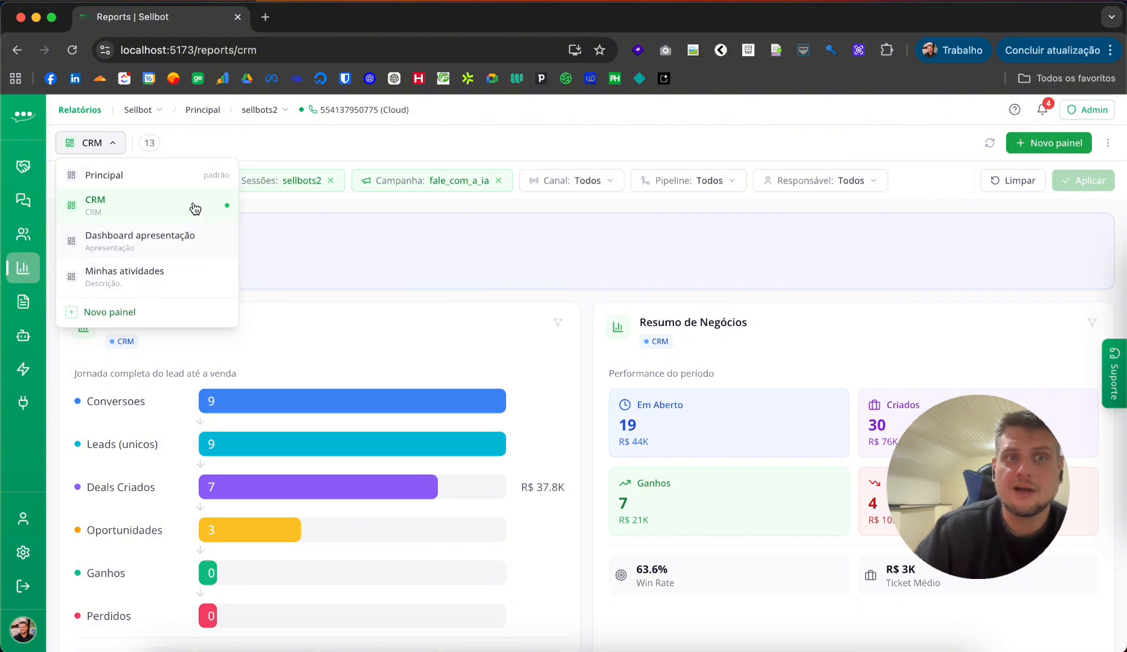
click(737, 272)
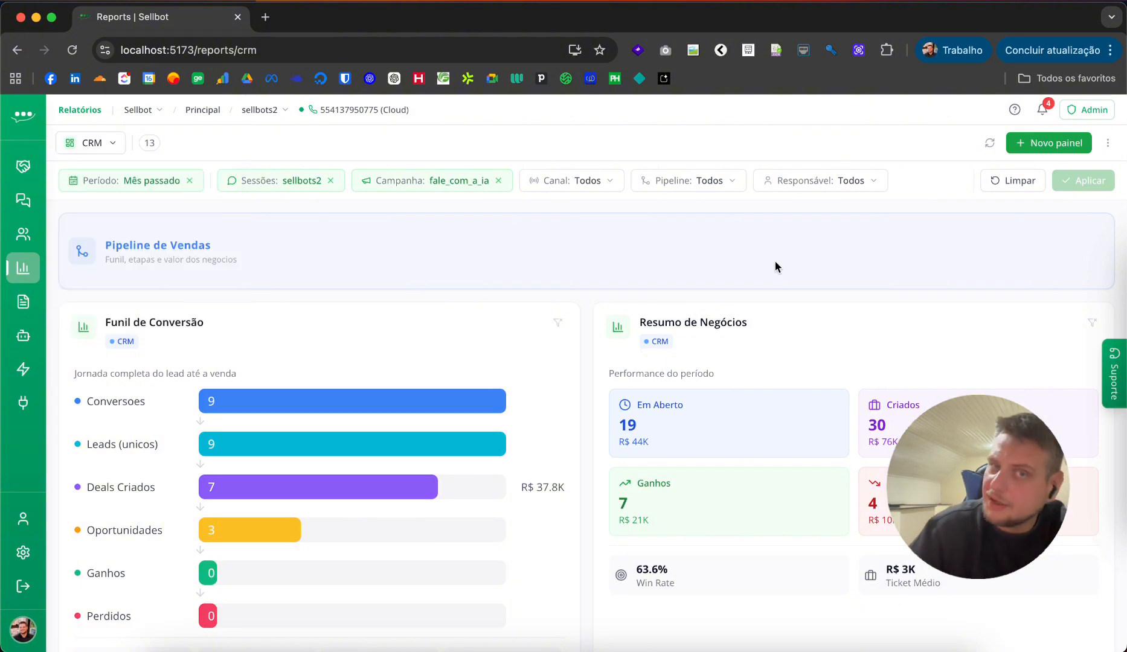
scroll(384, 317, down, 10)
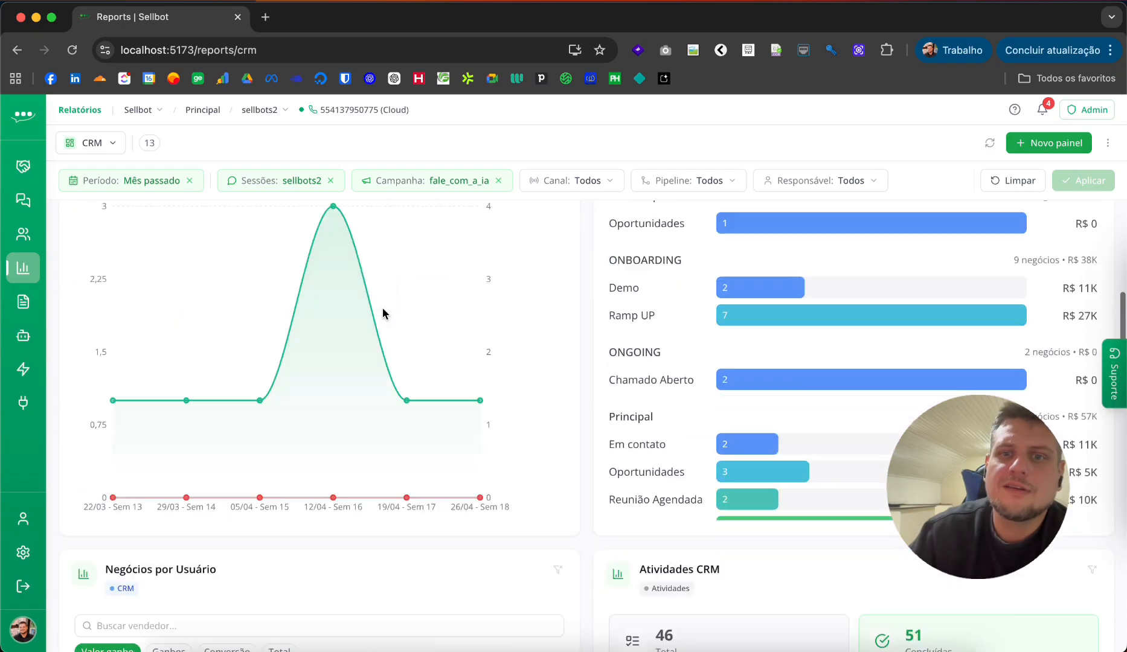
scroll(384, 314, up, 15)
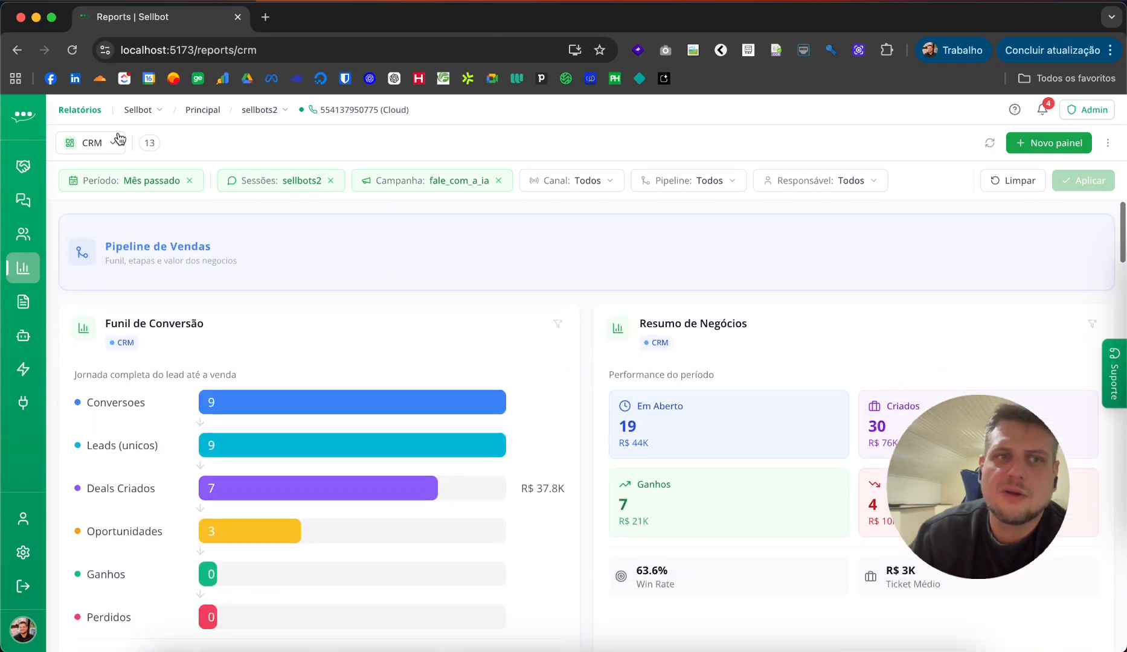
click(119, 140)
click(154, 240)
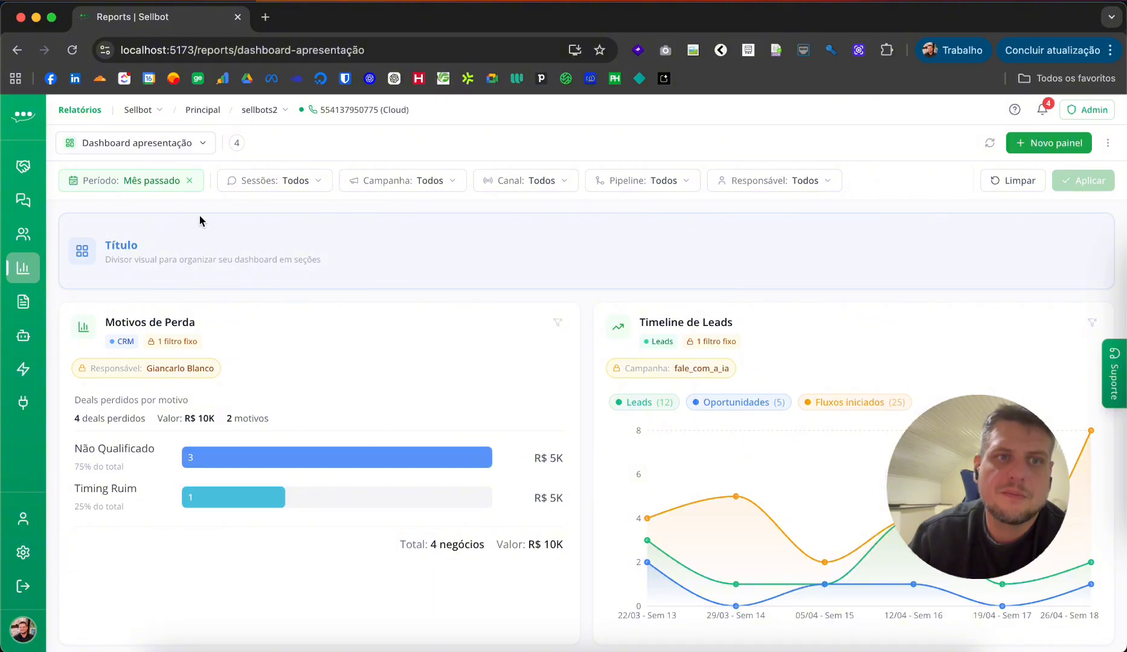
Filter Dashboard apresentação by the sellbots2 session and apply the filter
click(181, 142)
click(266, 157)
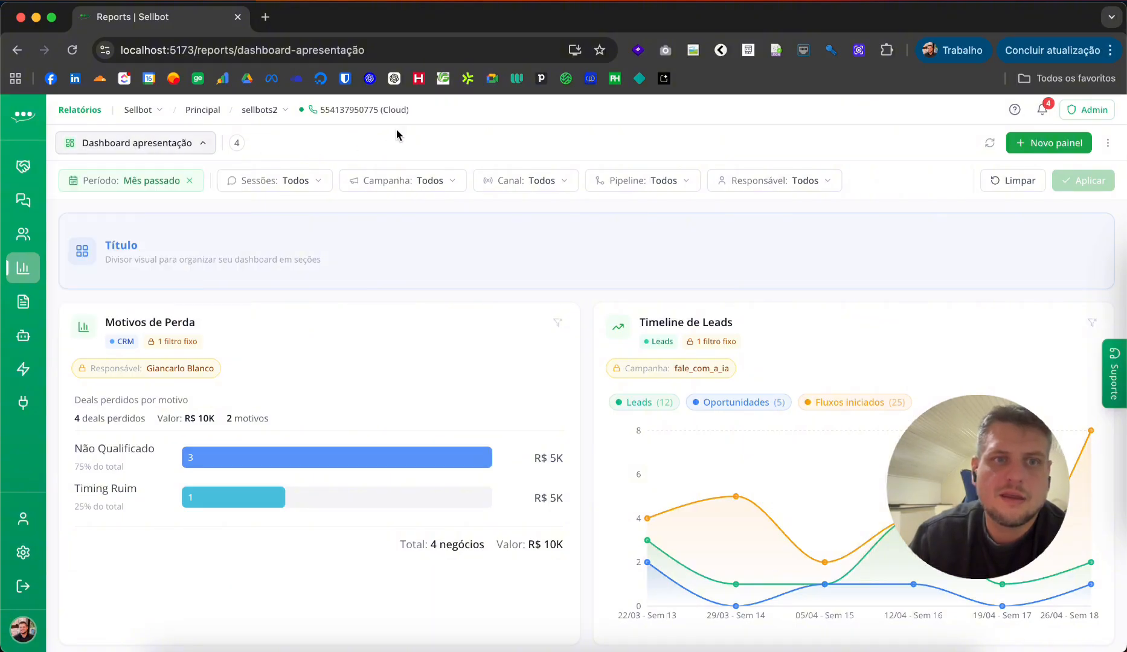
click(285, 177)
click(249, 239)
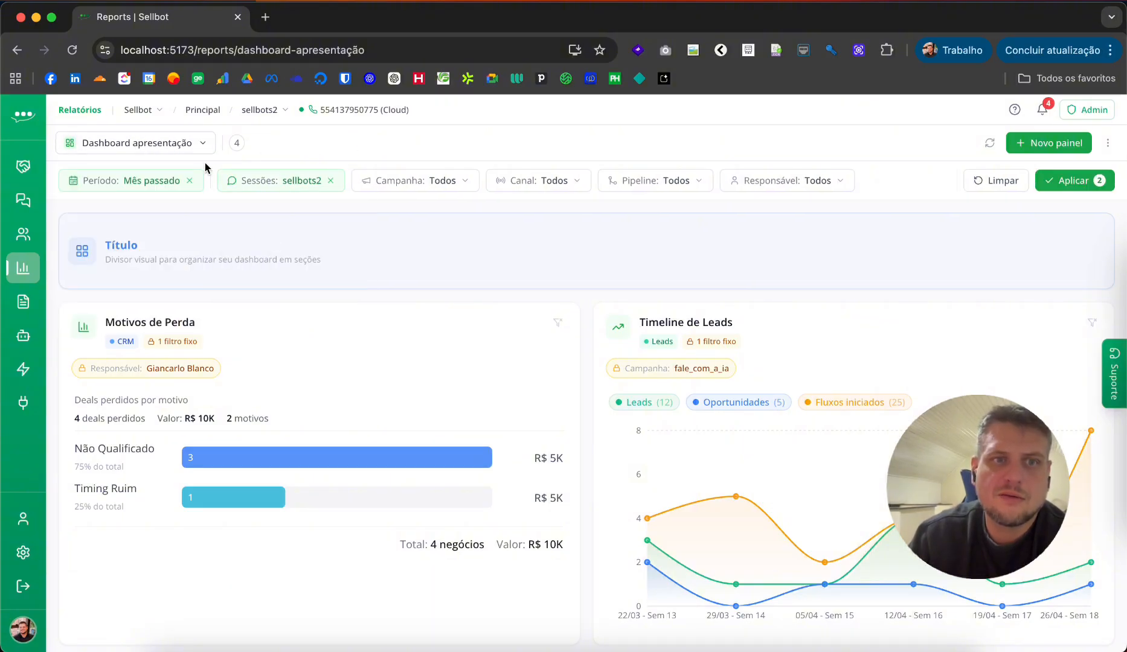
click(1070, 181)
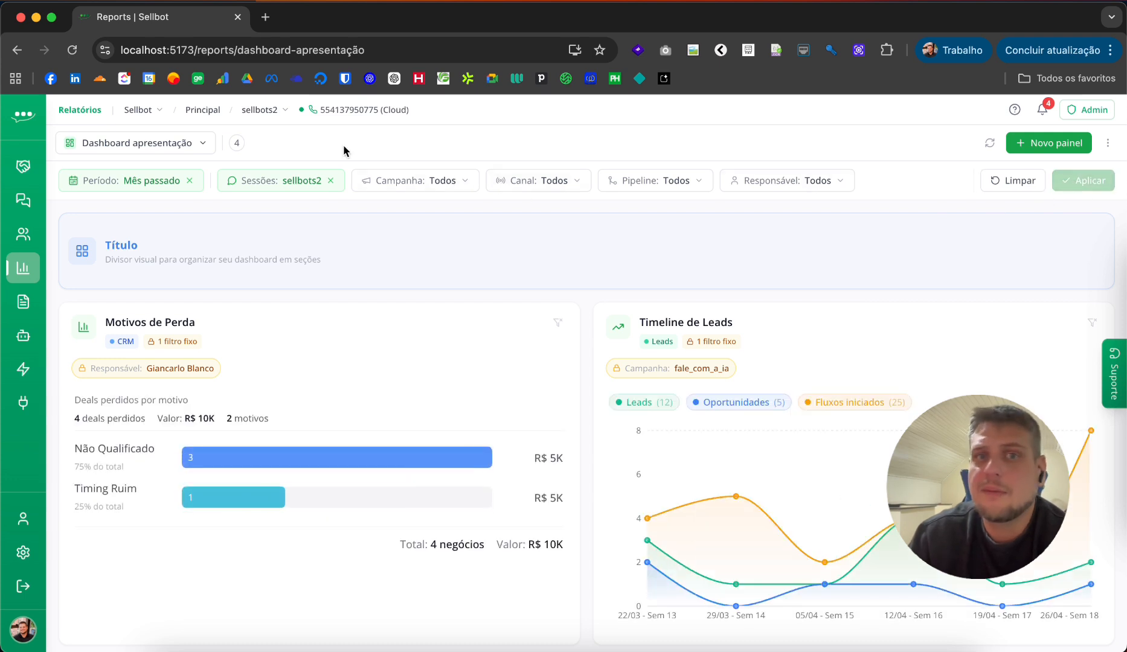
Switch to the Principal panel and return to Dashboard apresentação to check whether its filters persist
click(108, 152)
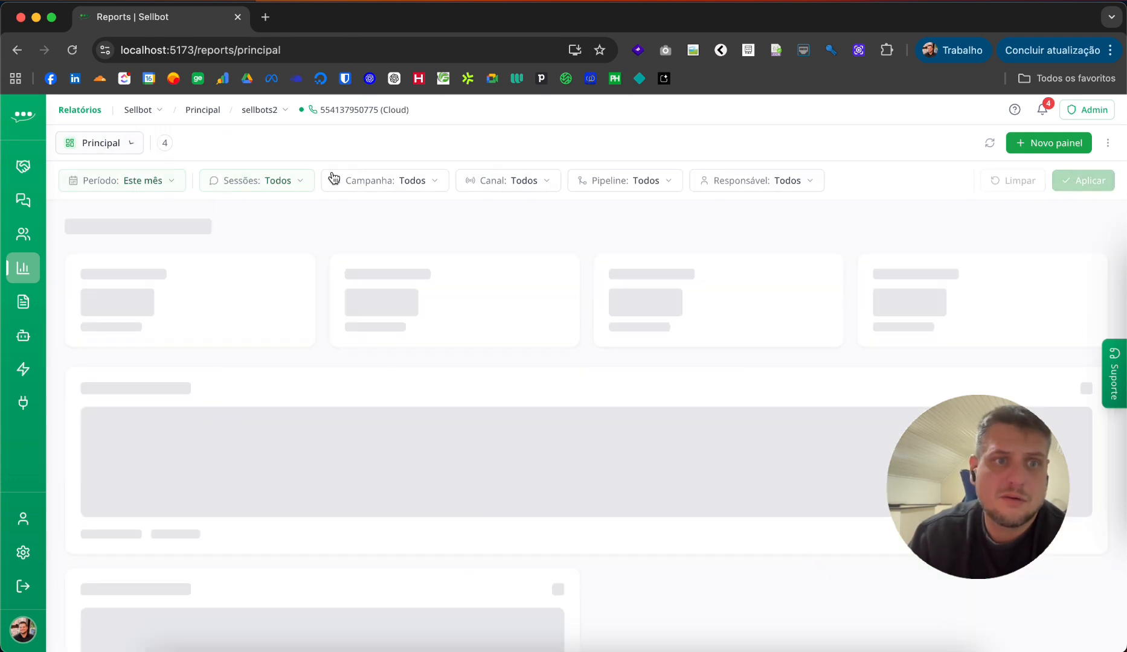
click(124, 177)
click(130, 143)
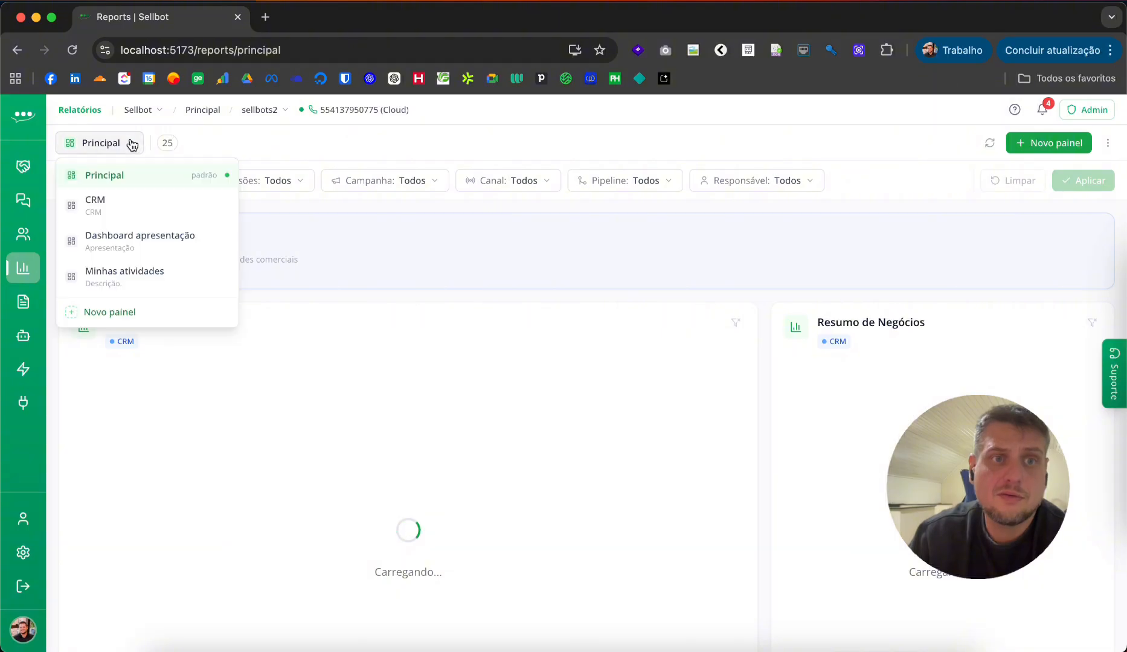
click(181, 243)
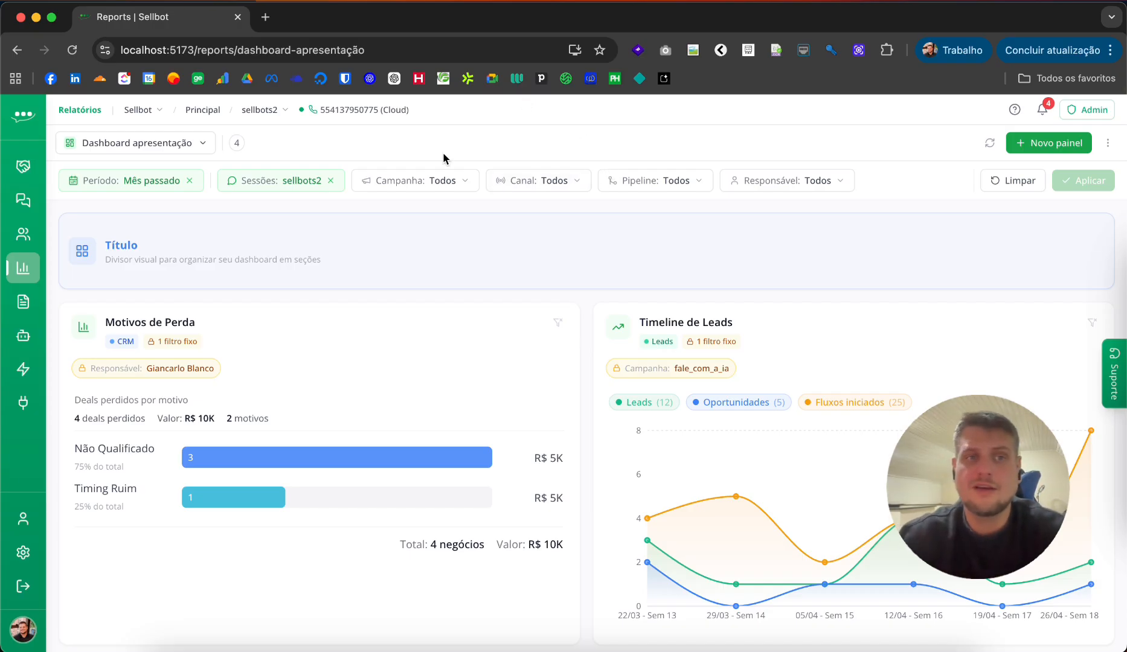
Remove the period and session filters from Dashboard apresentação and apply the change
click(189, 180)
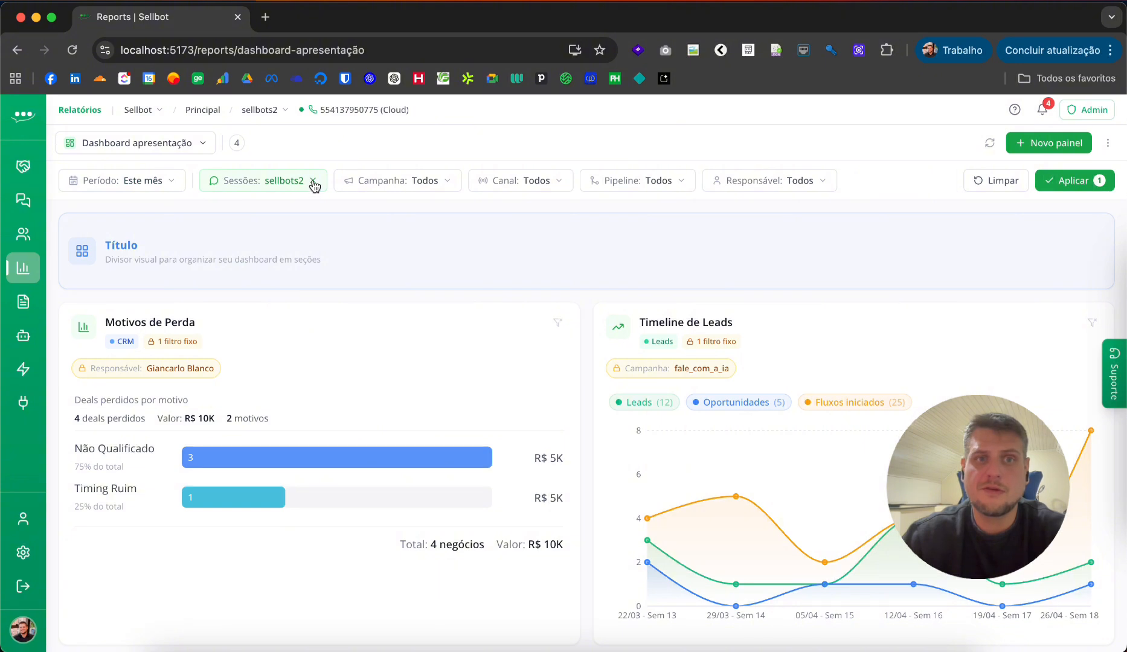
click(310, 187)
click(1073, 180)
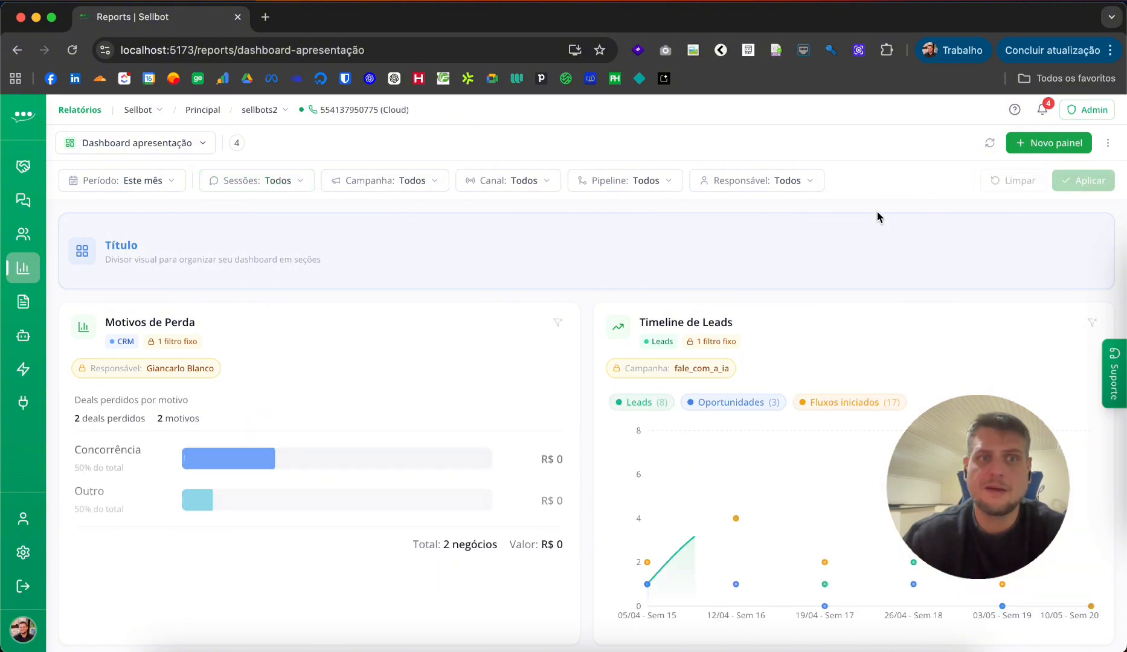
Visit the Principal panel and reopen Dashboard apresentação to check the filters after clearing them
click(194, 148)
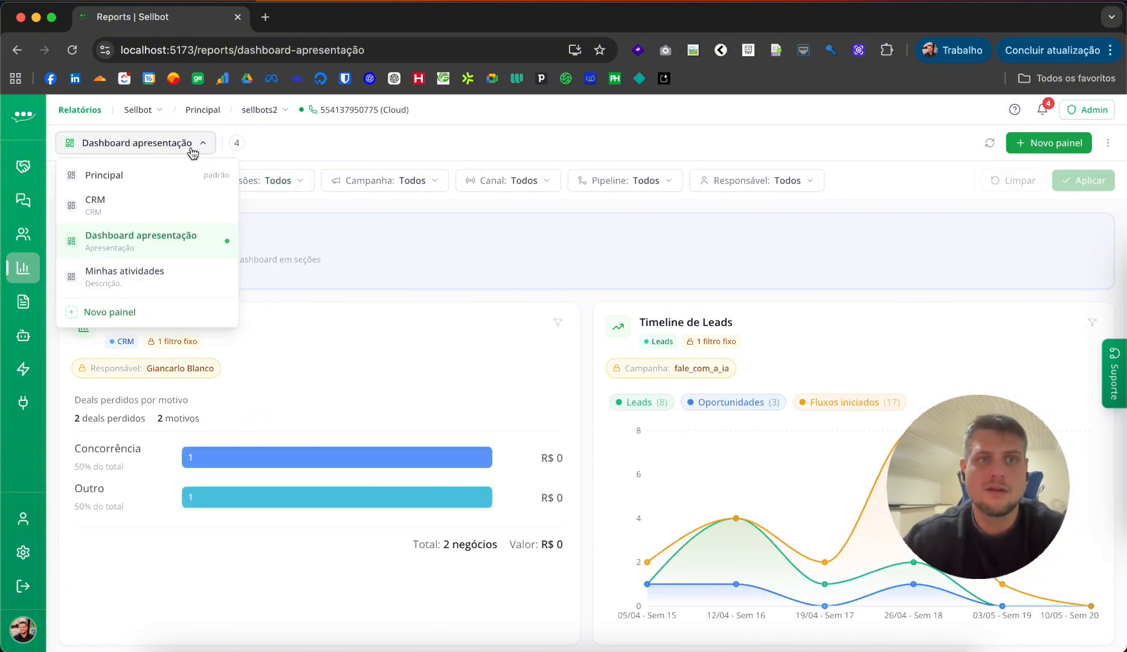
click(165, 173)
click(92, 145)
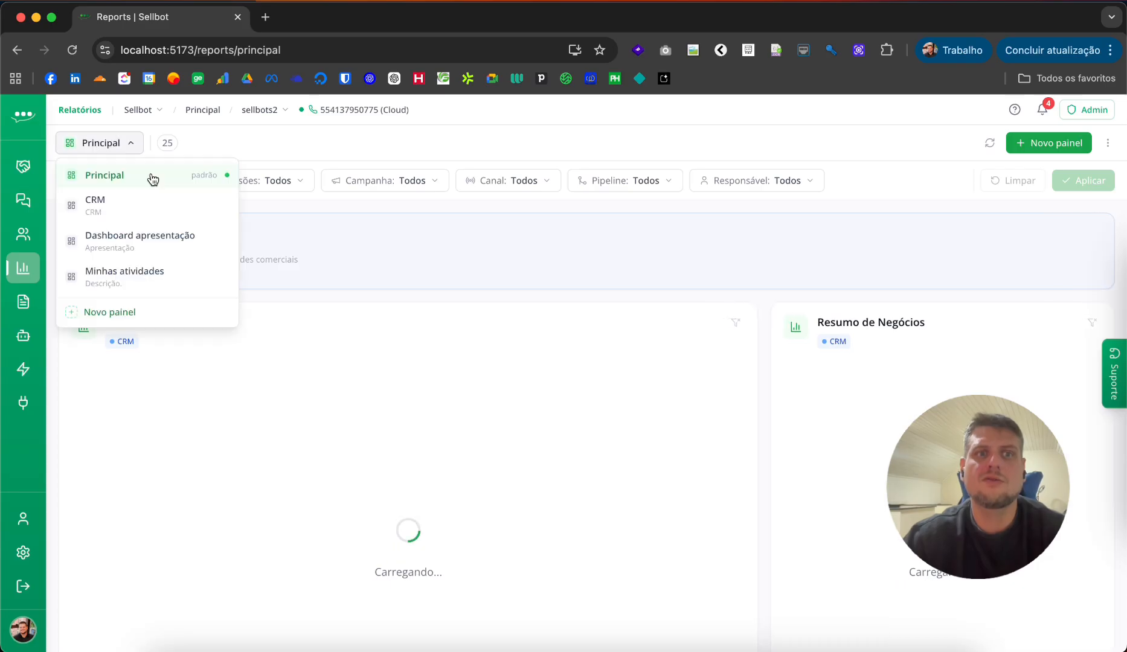
click(161, 244)
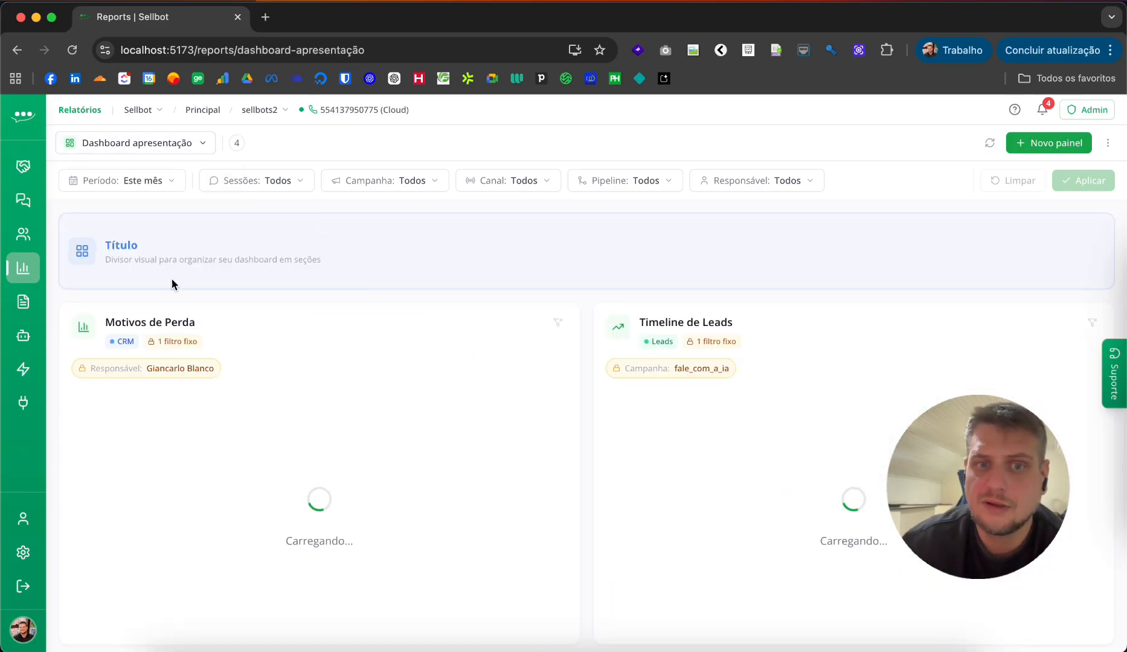
Examine the fixed filters on Motivos de Perda and Timeline de Leads and the other widgets of Dashboard apresentação
drag(111, 350, 269, 373)
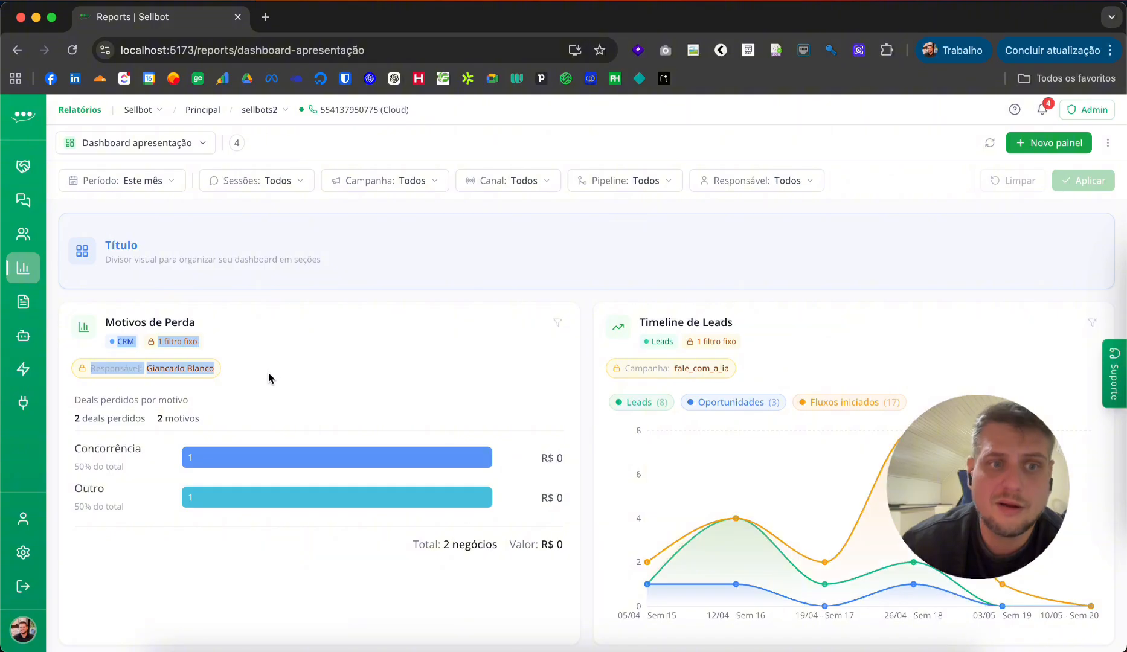
drag(590, 354, 830, 388)
click(830, 388)
scroll(827, 385, down, 6)
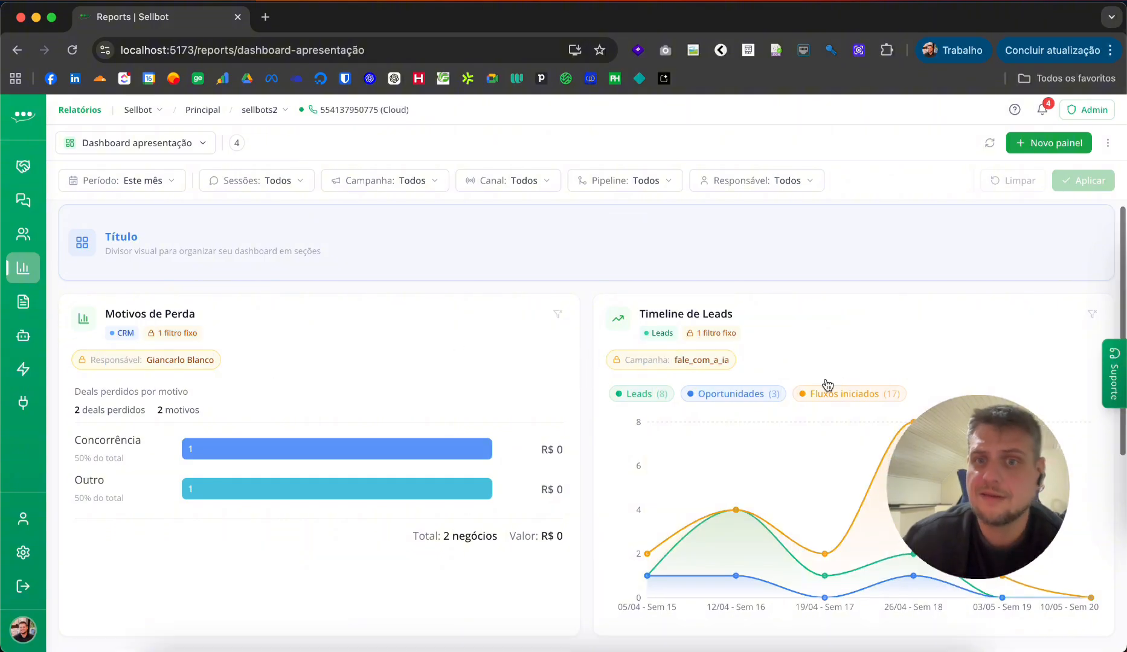
scroll(826, 381, up, 6)
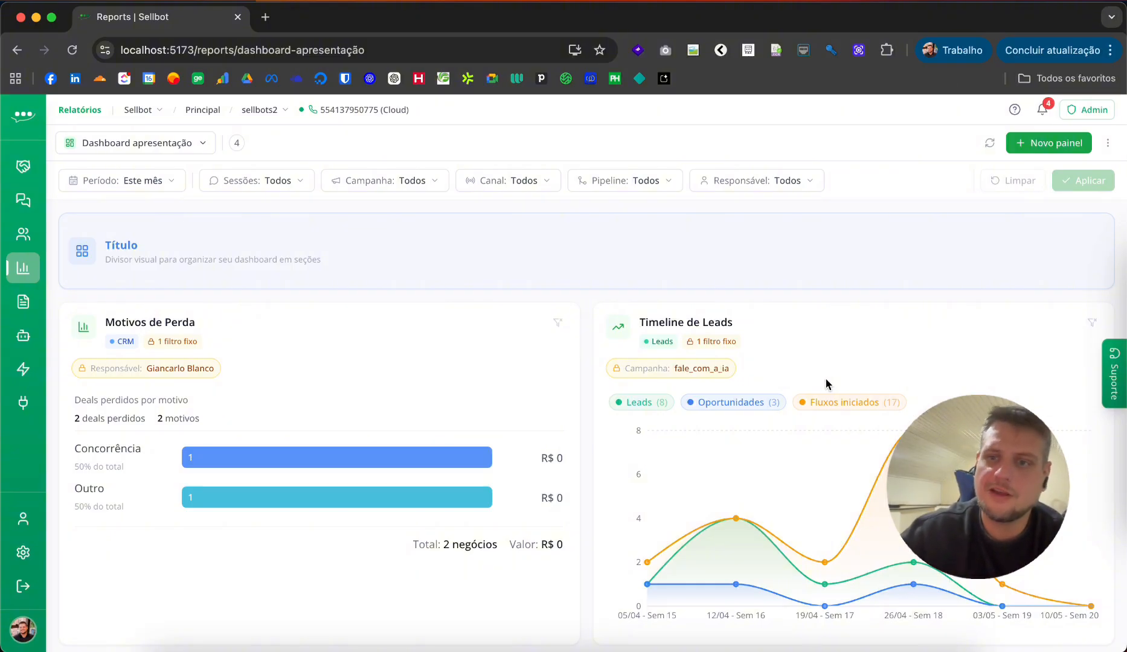
right_click(826, 383)
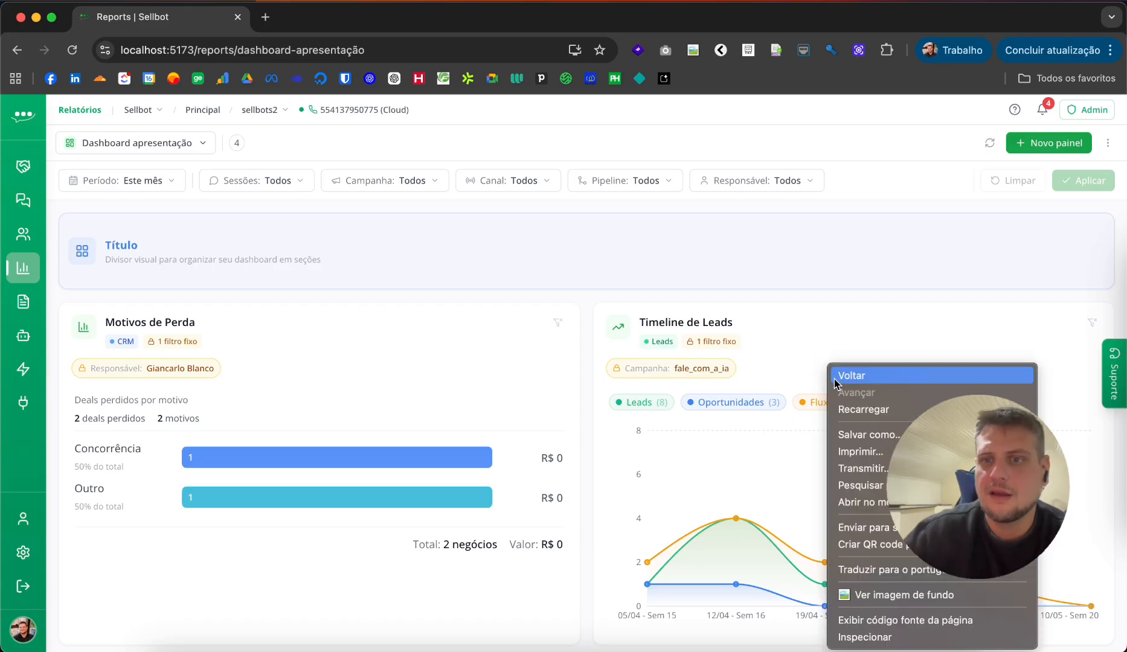
click(848, 300)
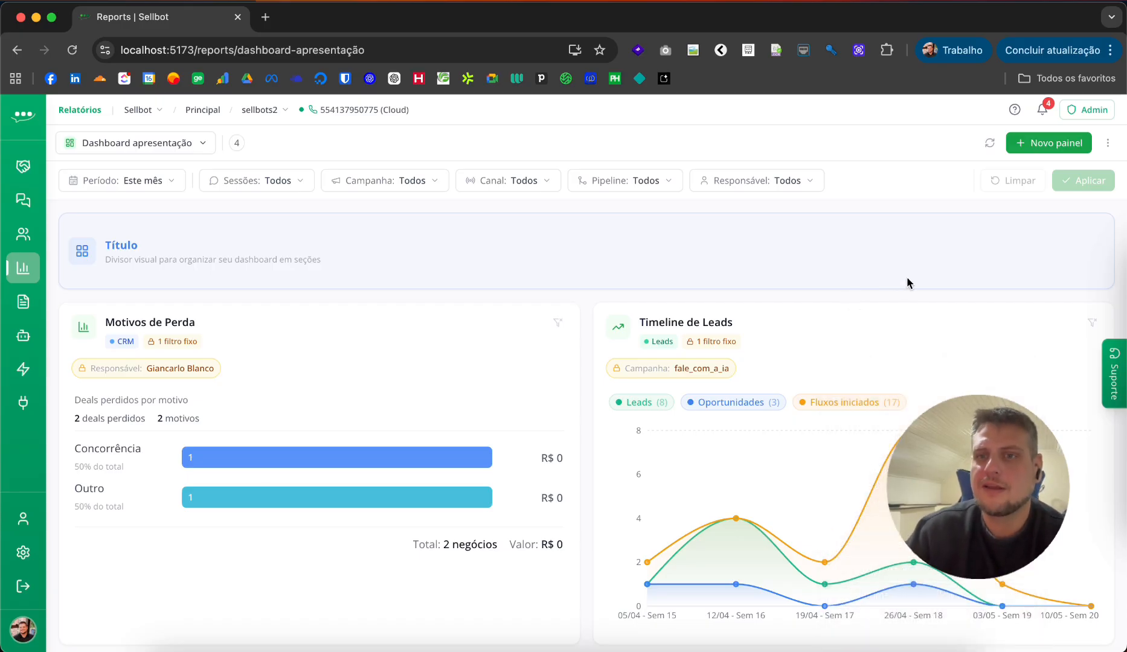
scroll(899, 304, down, 5)
scroll(899, 303, up, 5)
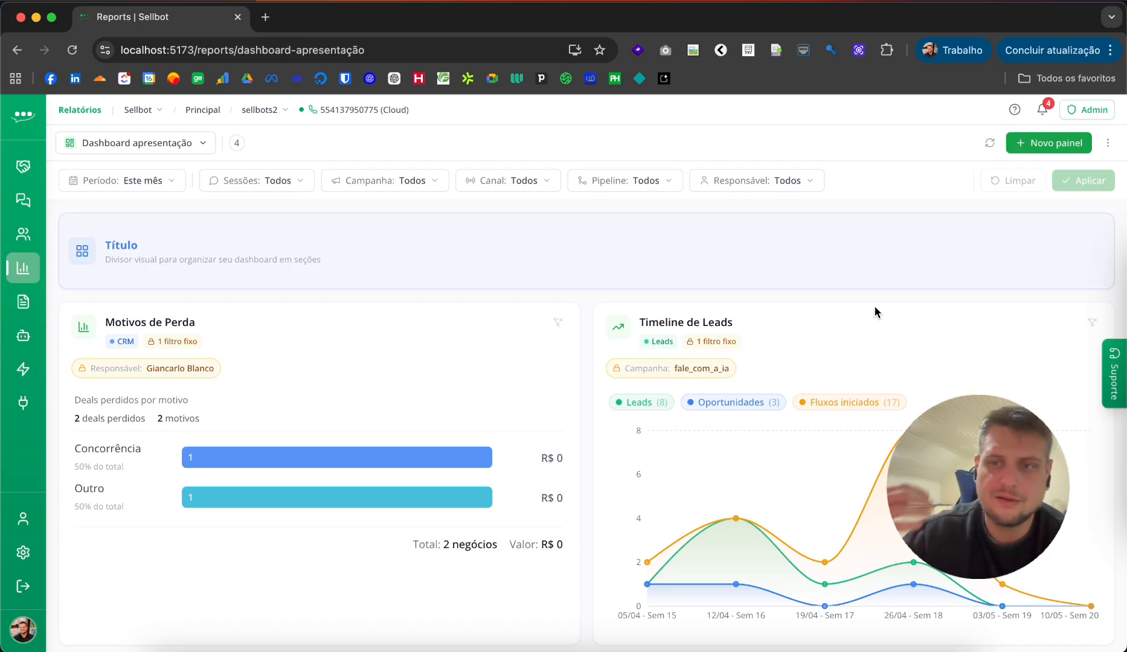
scroll(878, 356, down, 6)
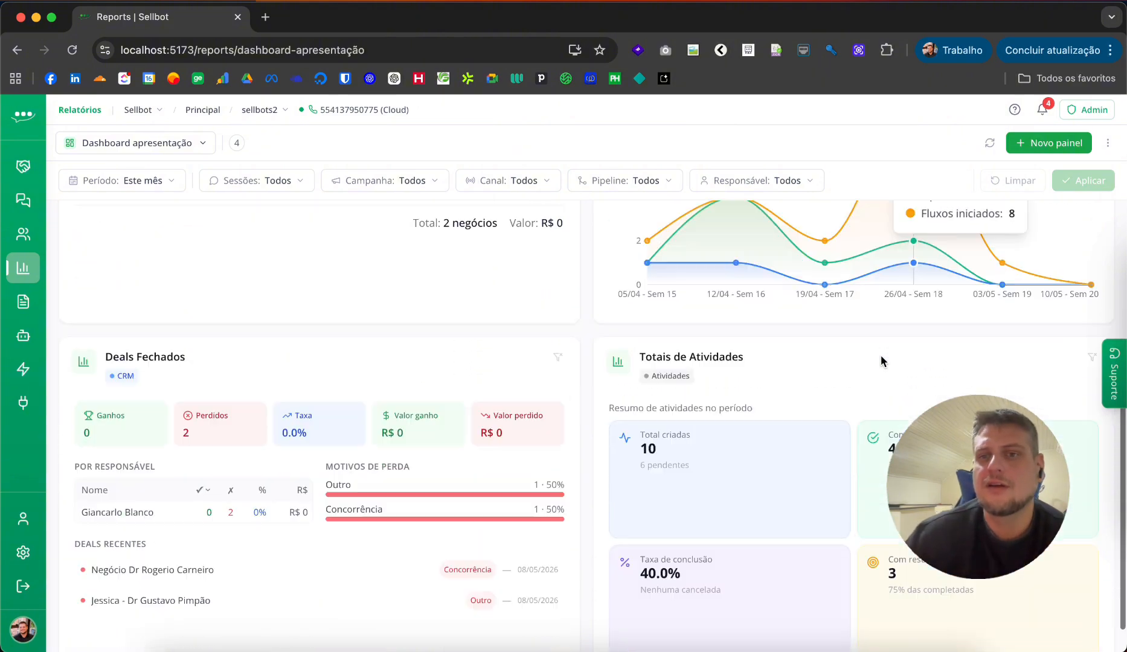
scroll(882, 362, up, 6)
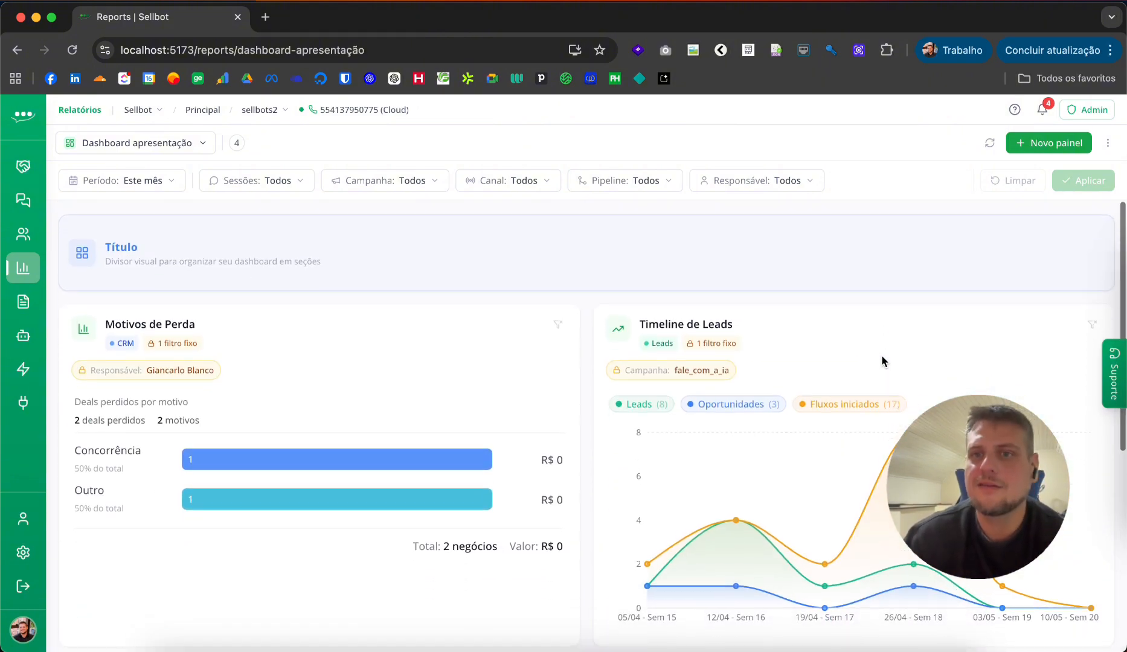